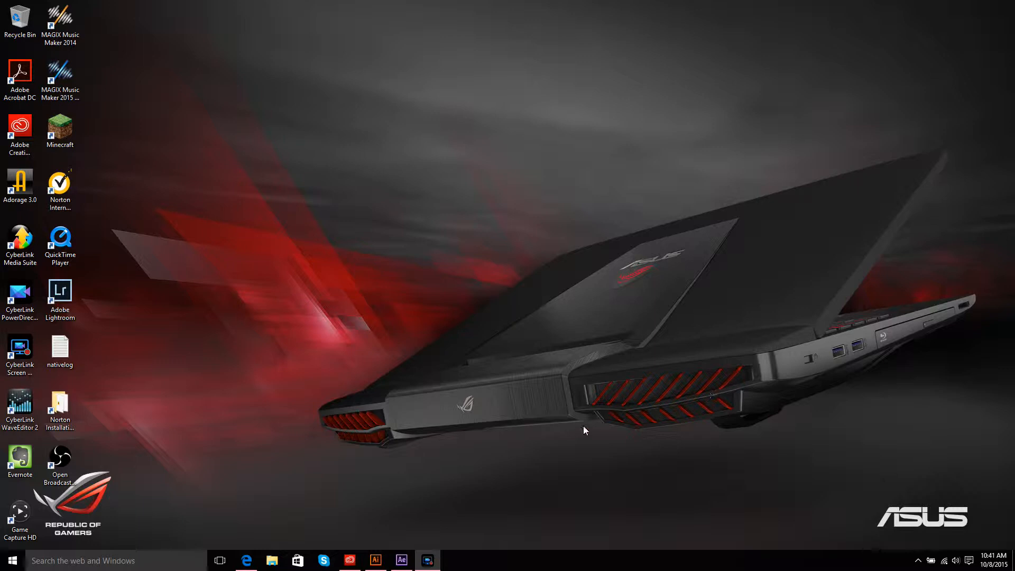
Step: Switch to Adobe Illustrator and draw a closed, three-pronged tripod-like outline on the blank artboard with the Paintbrush
mouse_move(376, 560)
click(374, 539)
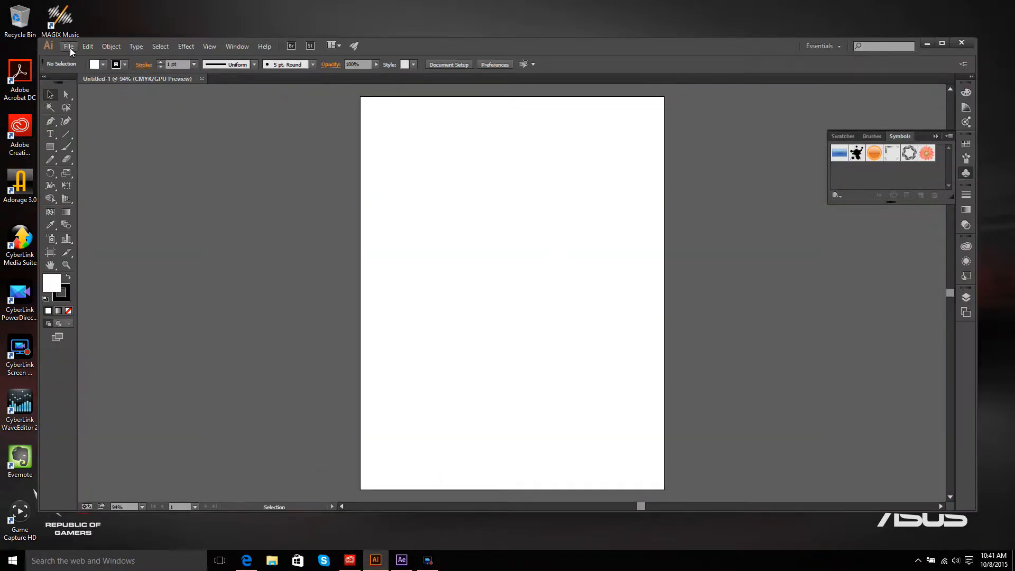
click(68, 149)
click(533, 166)
mouse_move(533, 176)
mouse_down()
mouse_move(543, 293)
mouse_move(612, 421)
mouse_move(506, 399)
mouse_move(424, 425)
mouse_move(409, 412)
mouse_move(412, 394)
mouse_move(482, 329)
mouse_move(500, 171)
mouse_move(508, 156)
mouse_move(534, 172)
mouse_up()
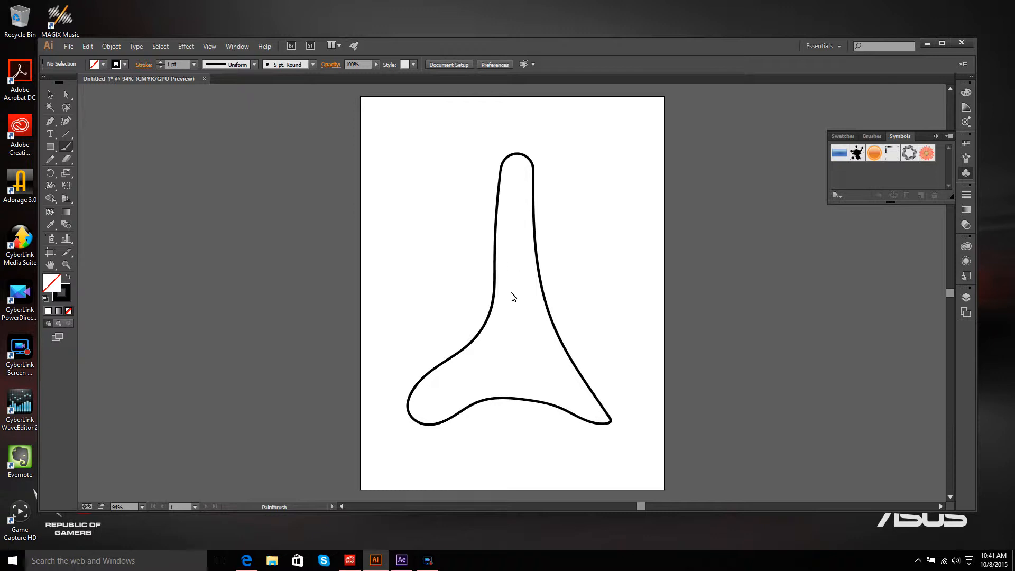
drag(509, 313, 529, 397)
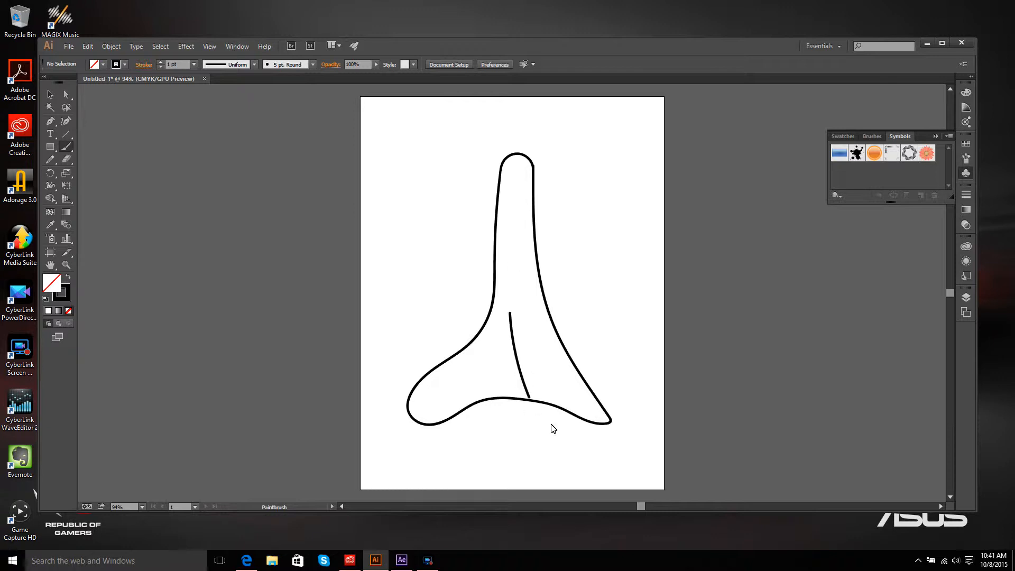
click(88, 46)
click(109, 58)
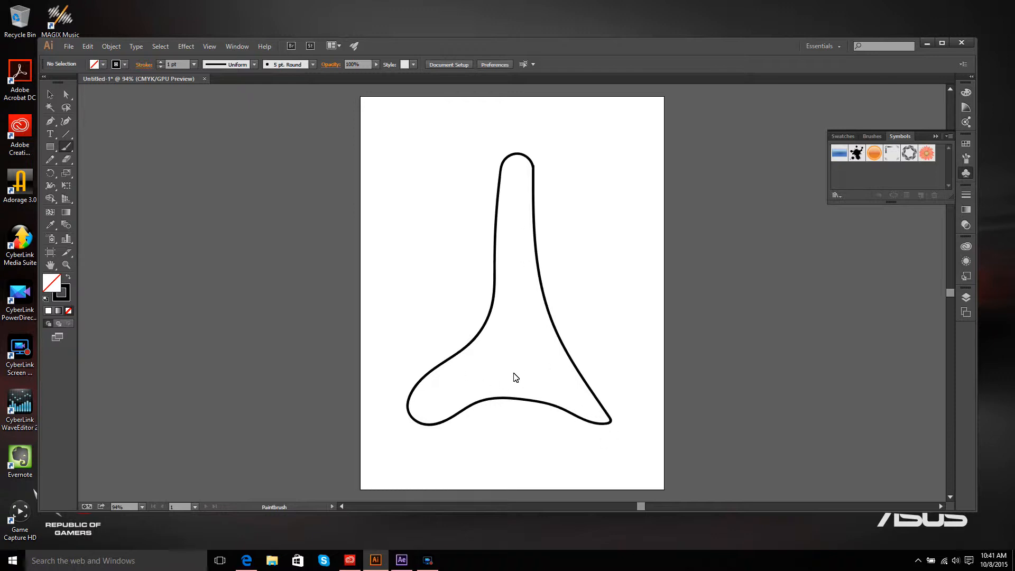
Step: Select the tripod shape and fill it with a dark brown colour
click(50, 95)
click(502, 193)
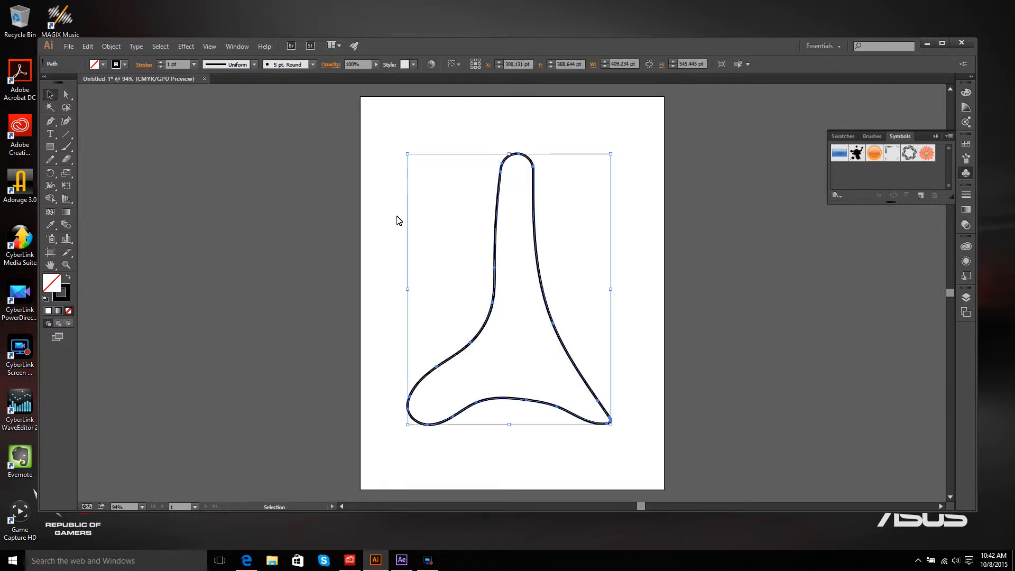
double_click(48, 286)
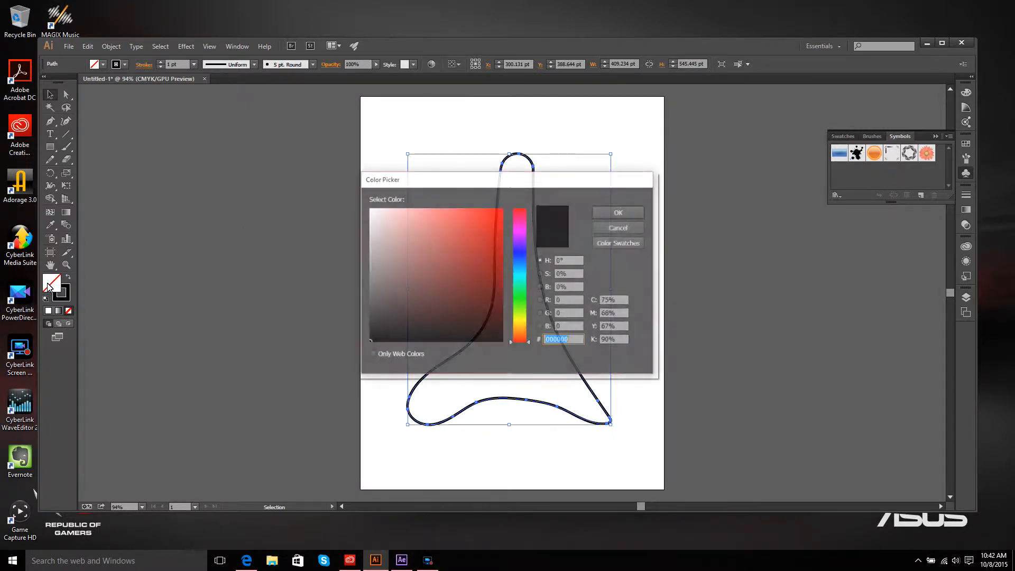
click(521, 330)
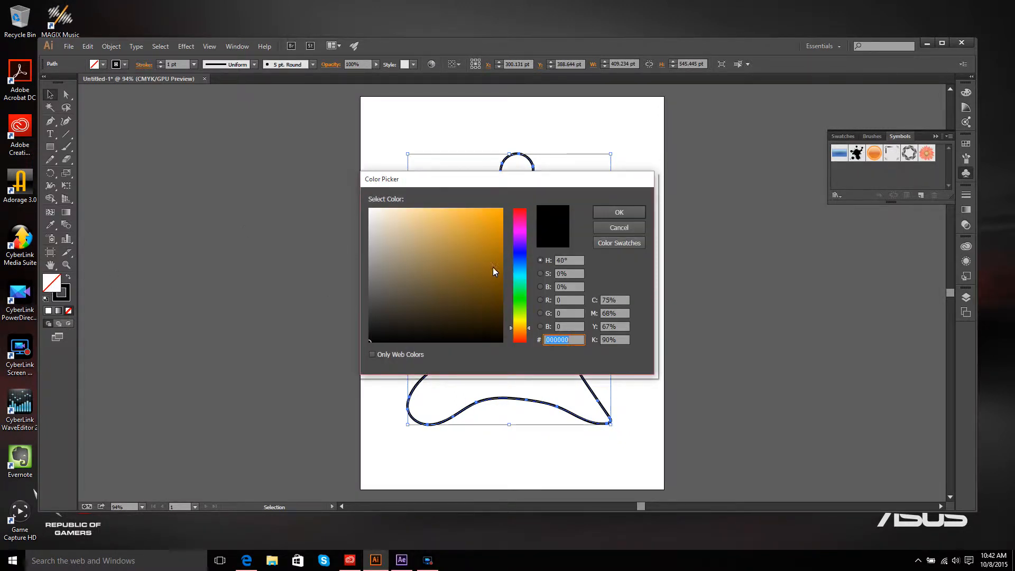
click(481, 289)
click(636, 214)
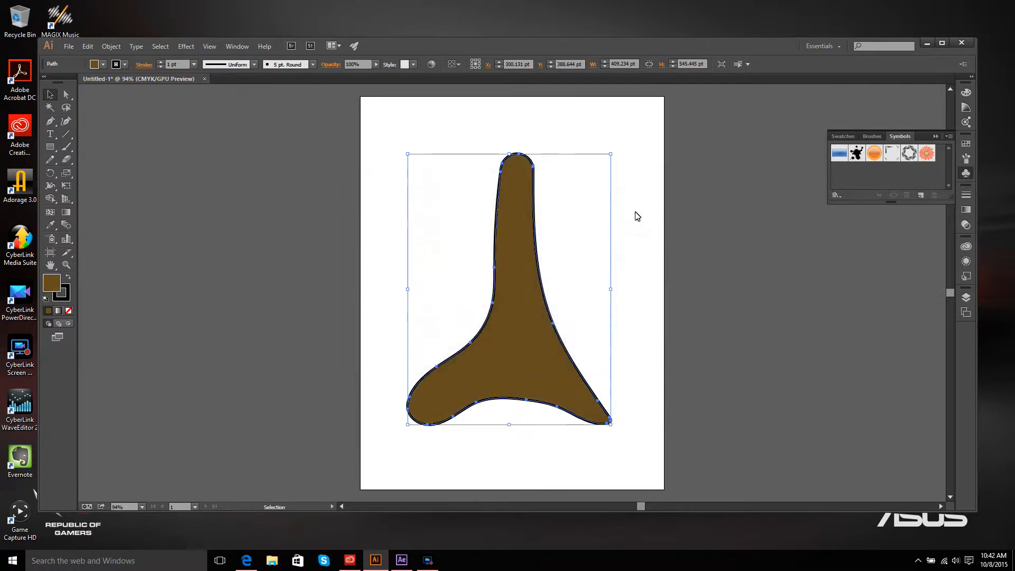
Step: Add a mesh point near the shape's centre with the Mesh tool and colour it light orange EDBF6E
click(50, 212)
click(529, 328)
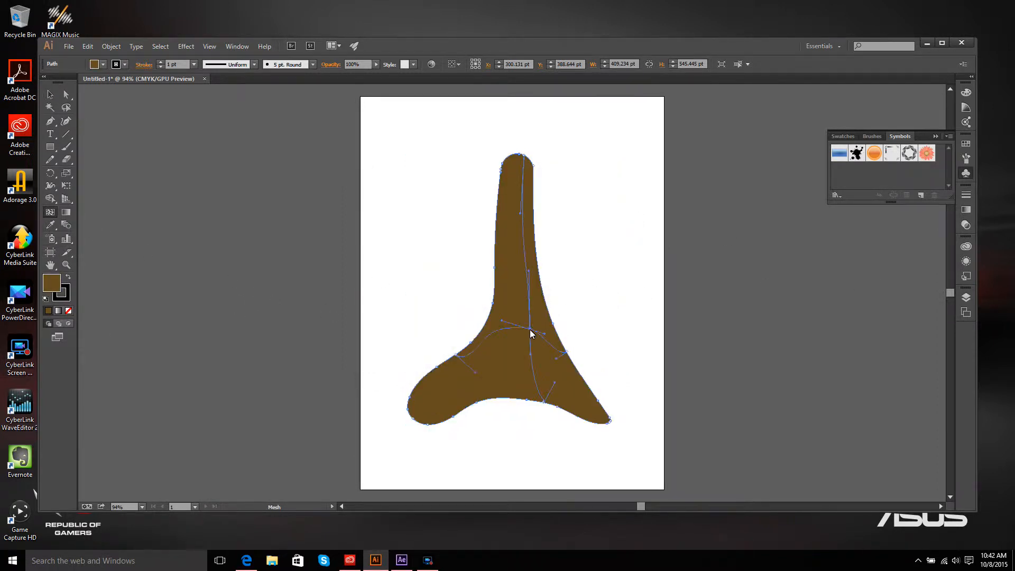
double_click(53, 282)
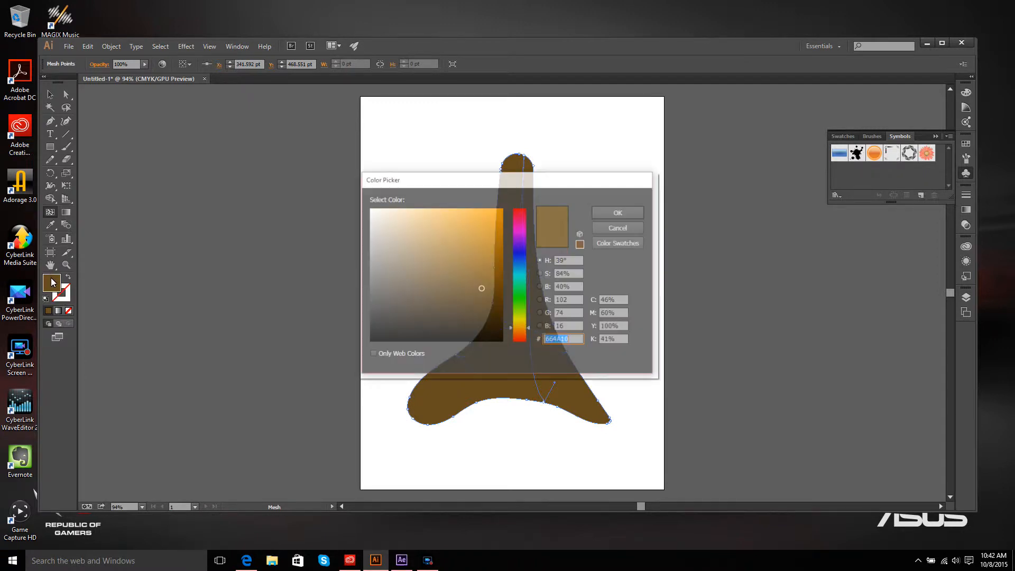
click(441, 217)
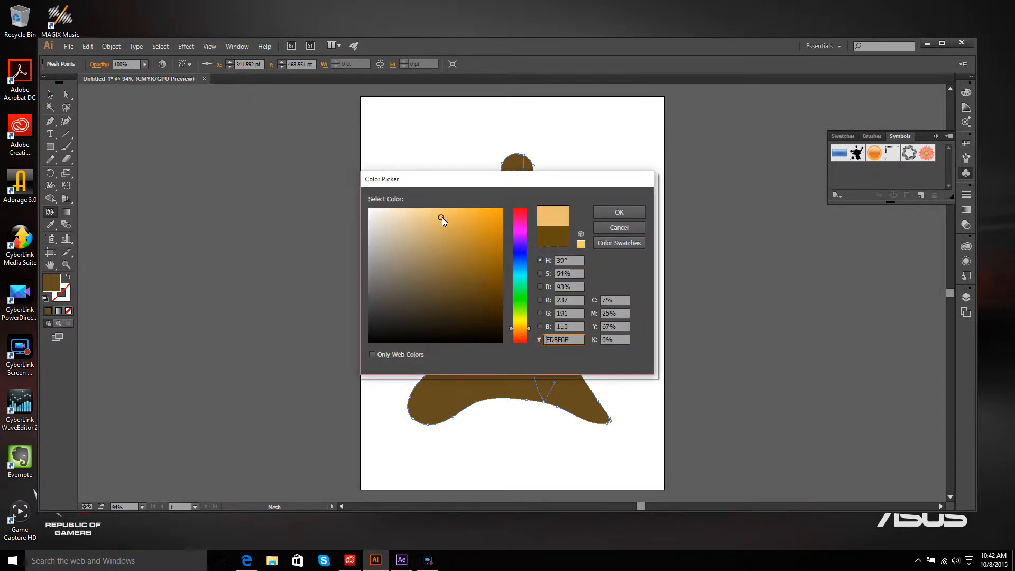
click(635, 213)
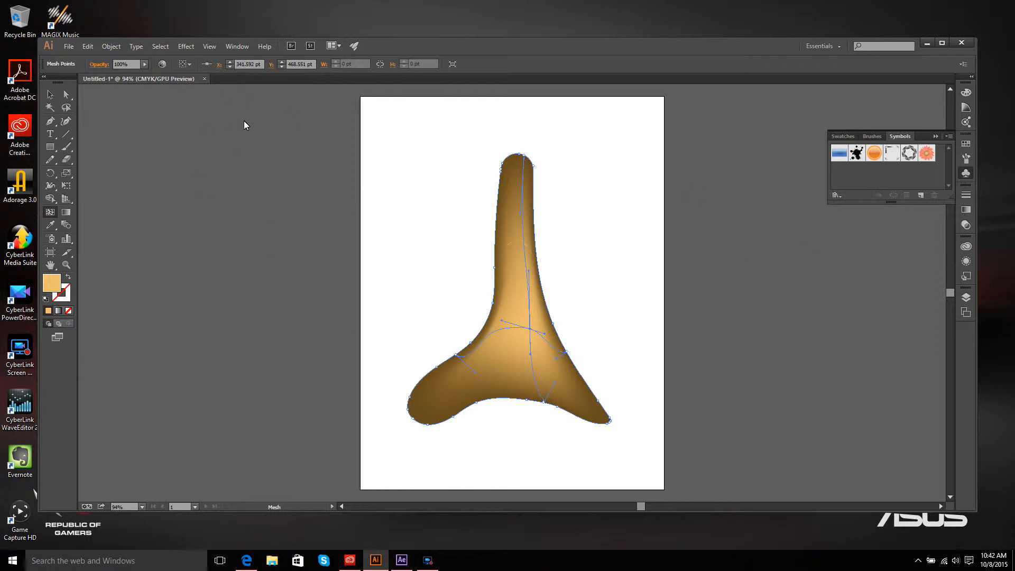
Step: Try lowering the mesh point's opacity with the slider, finishing back at 100%
click(143, 64)
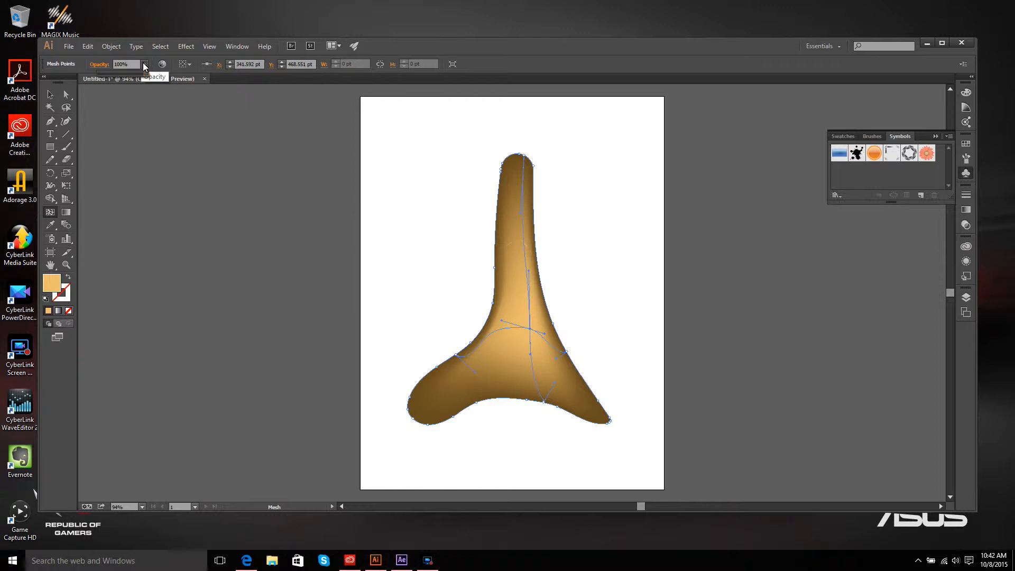
click(127, 72)
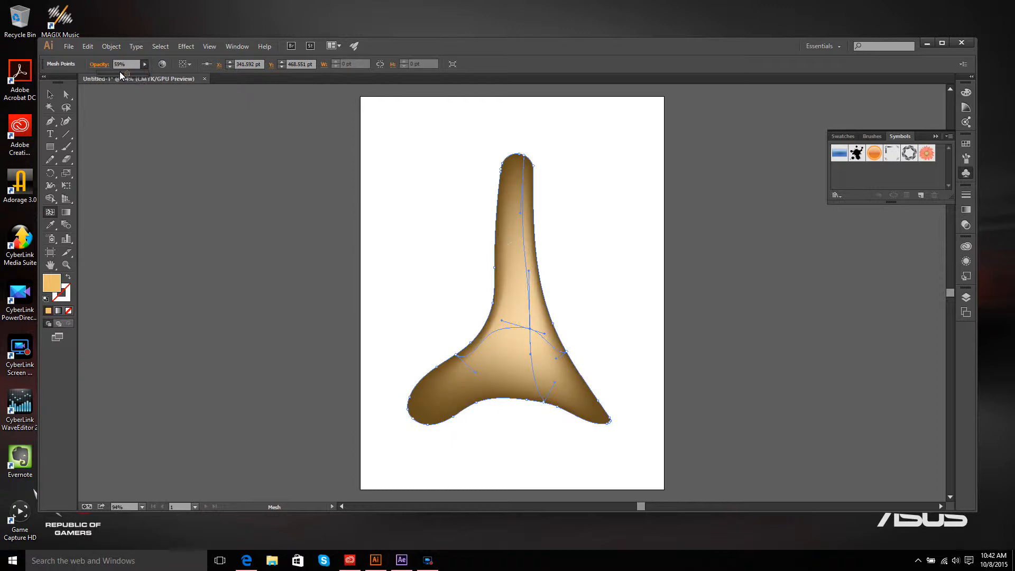
click(114, 72)
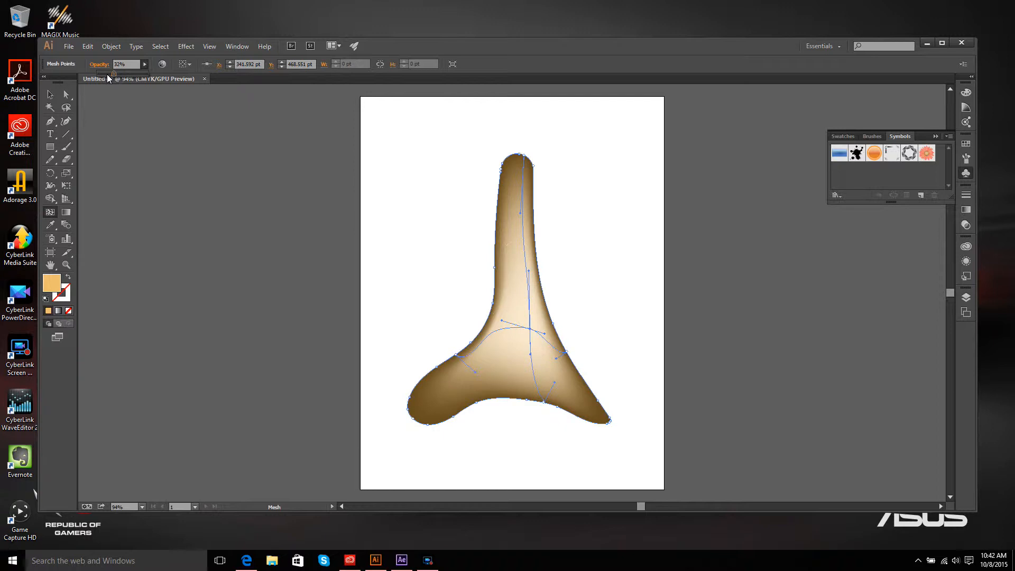
click(105, 73)
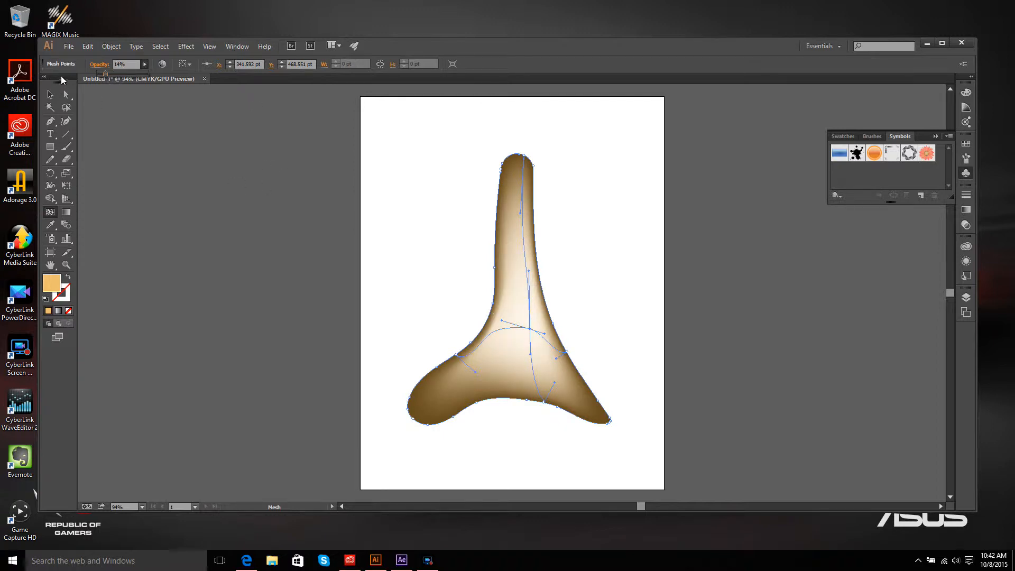
drag(142, 75, 160, 185)
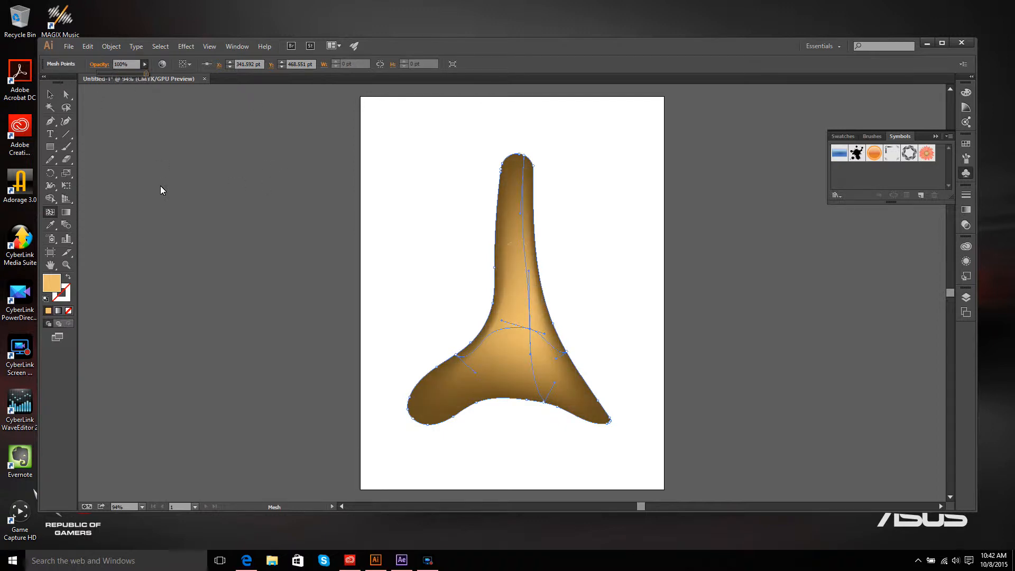
Step: Open Recolor Artwork for the mesh and lower the new colour's brightness to 23%
click(88, 47)
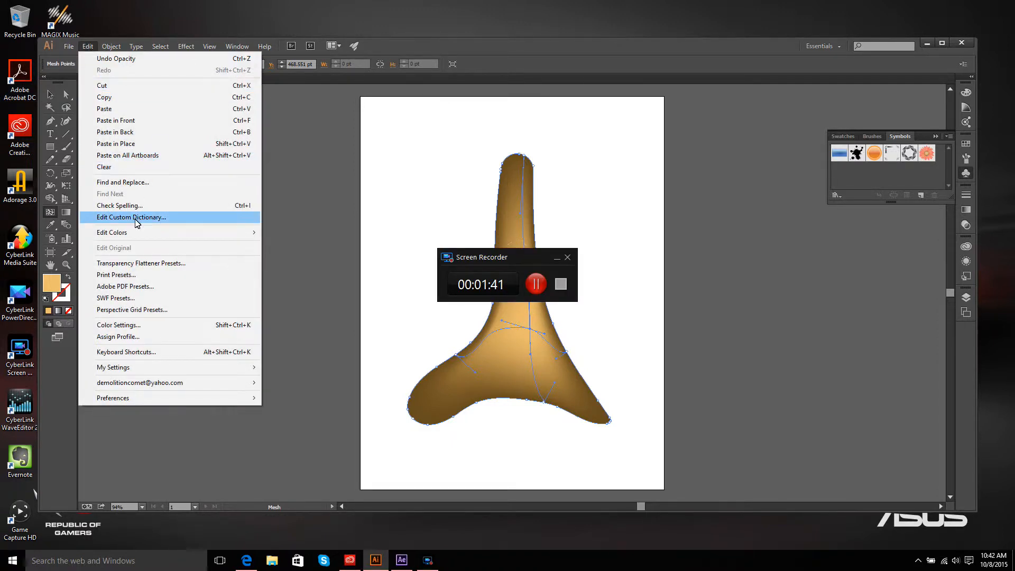
mouse_move(136, 232)
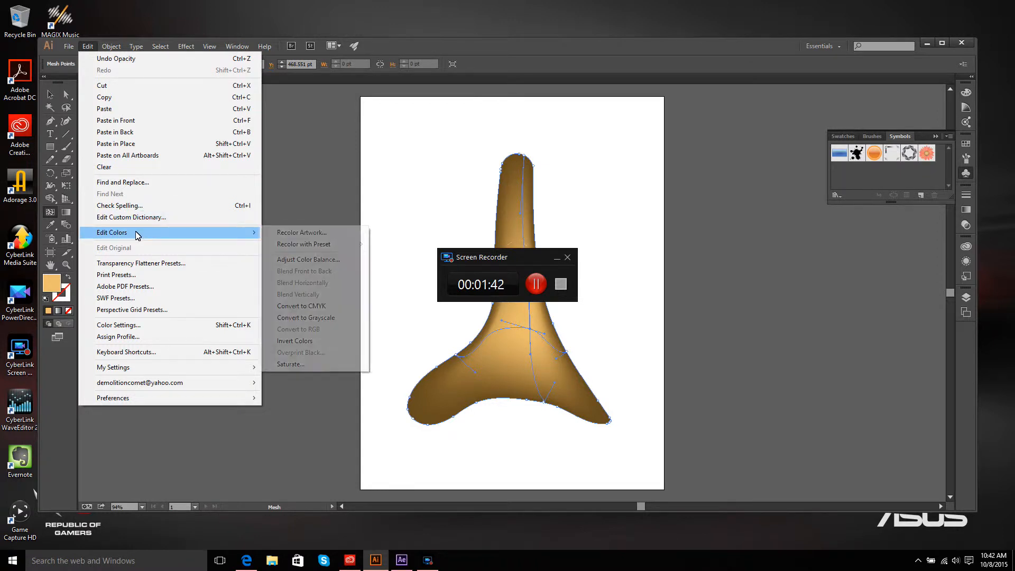
click(280, 232)
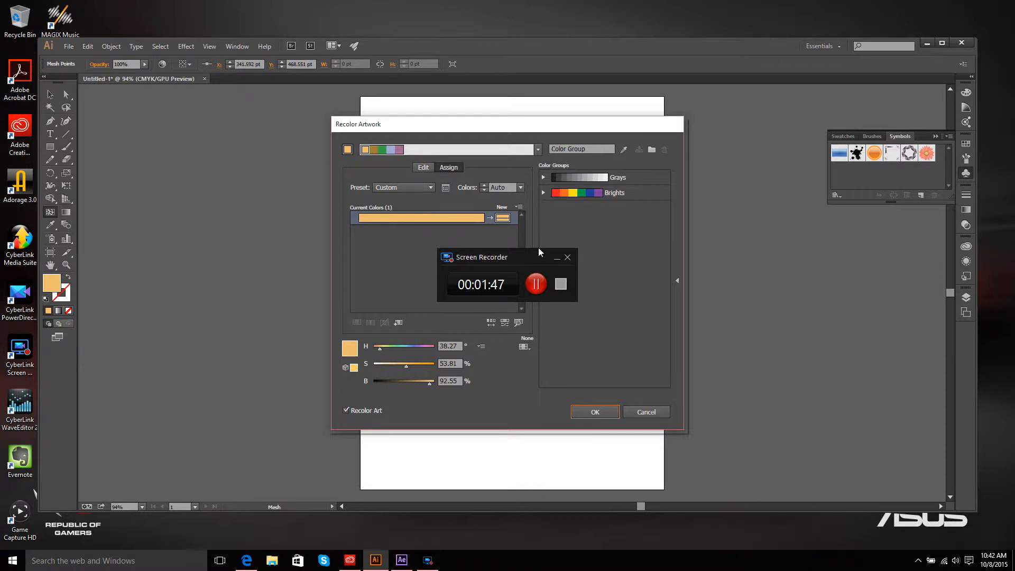
click(553, 260)
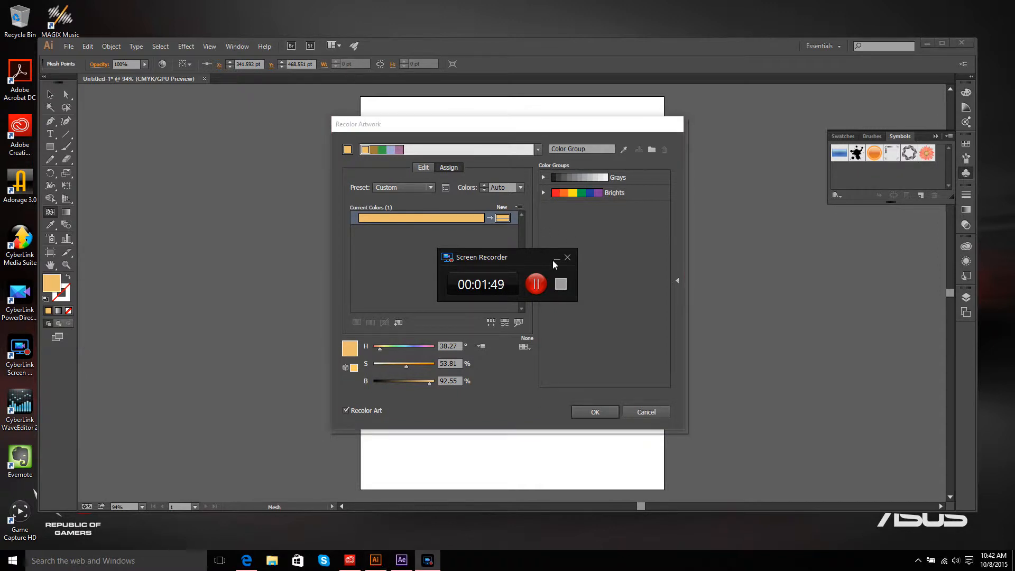
click(557, 261)
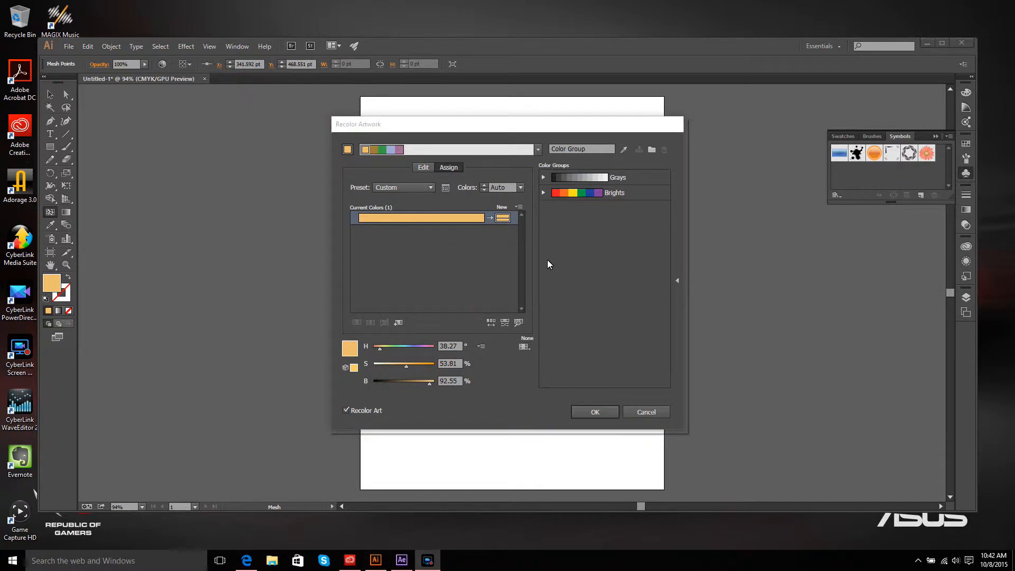
click(501, 221)
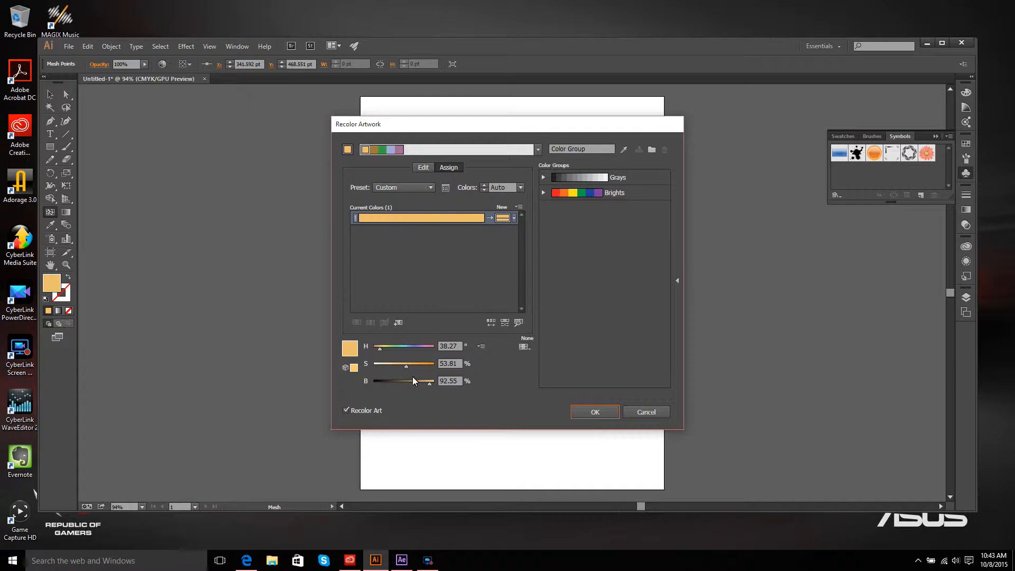
drag(429, 384, 388, 382)
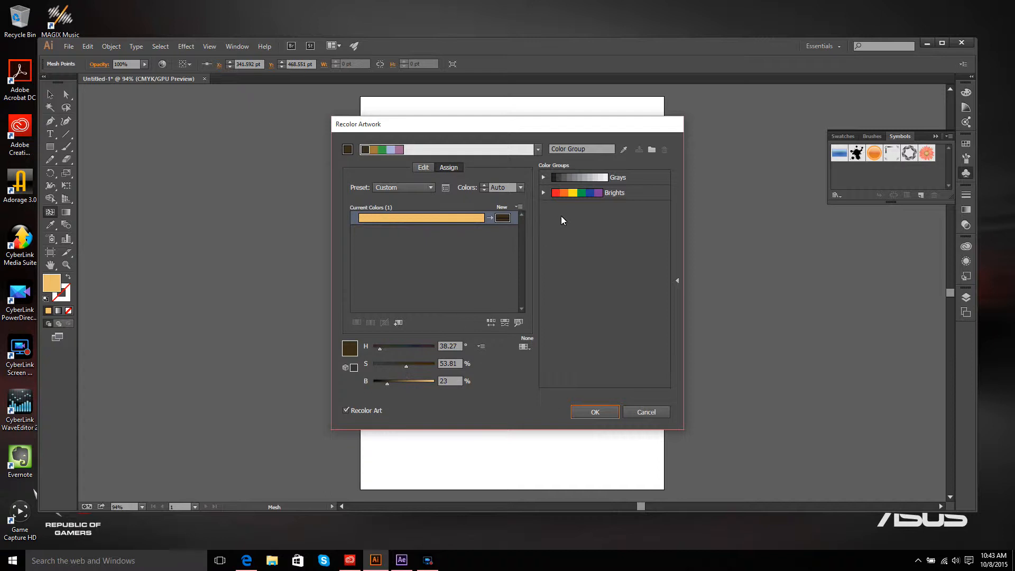
Step: Replace the new colour with a pink-magenta of about 315° hue, 58% saturation, 72% brightness and apply it
double_click(502, 218)
click(520, 233)
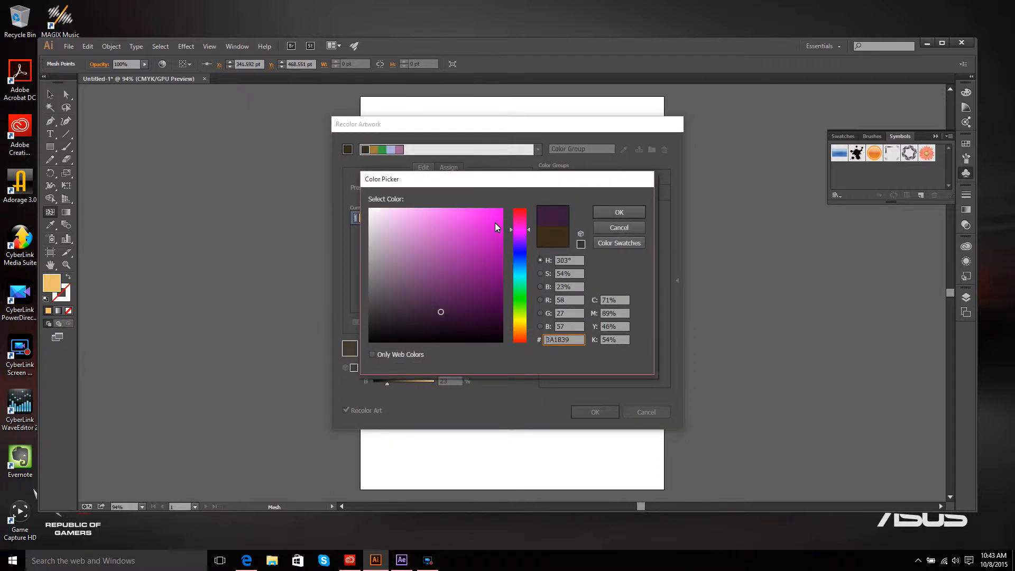
click(495, 218)
click(613, 214)
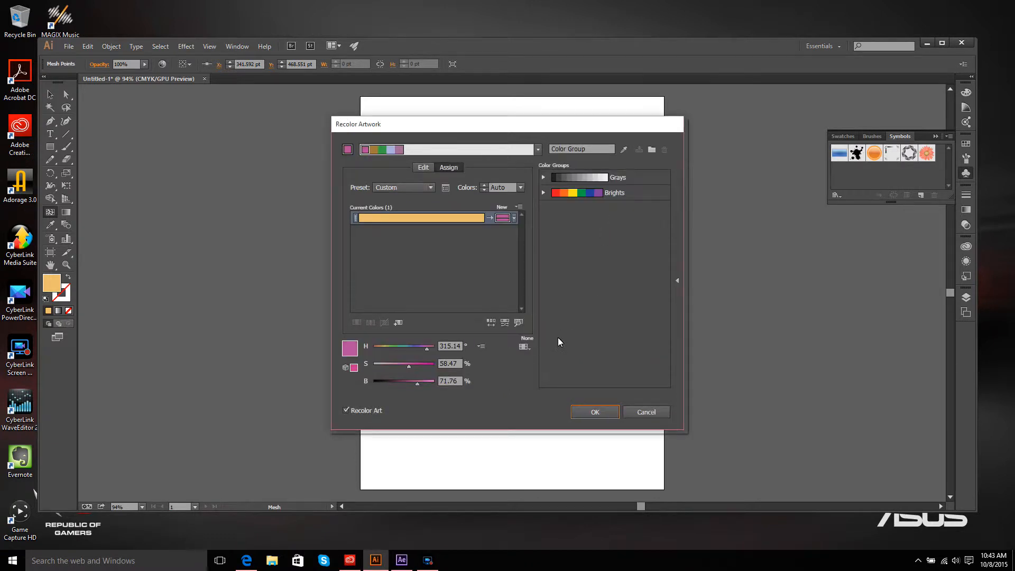
click(593, 413)
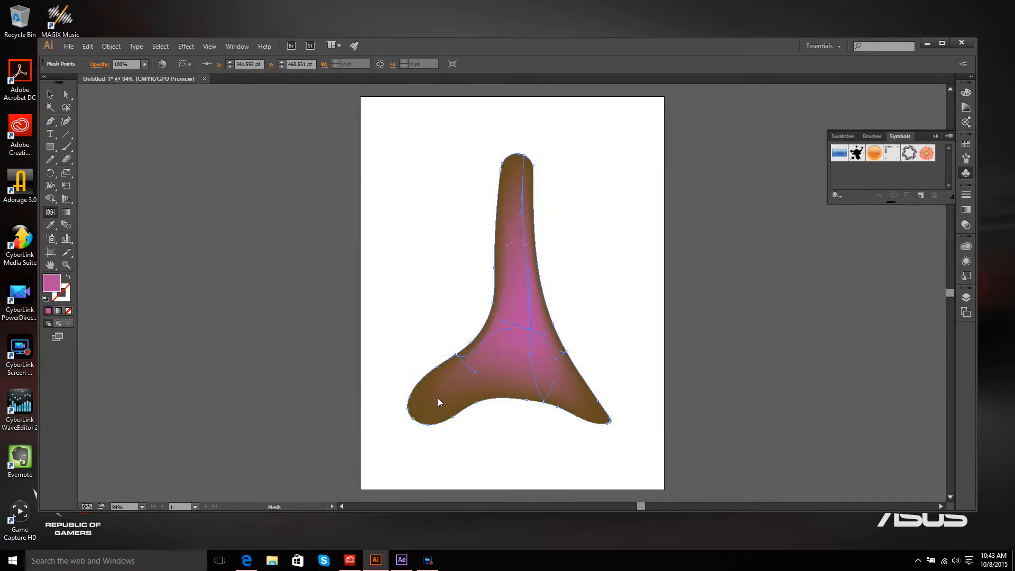
Step: Select the mesh object, open Recolor Artwork, and set the first new colour to red of about 352° hue, 95% saturation, 97% brightness
click(88, 46)
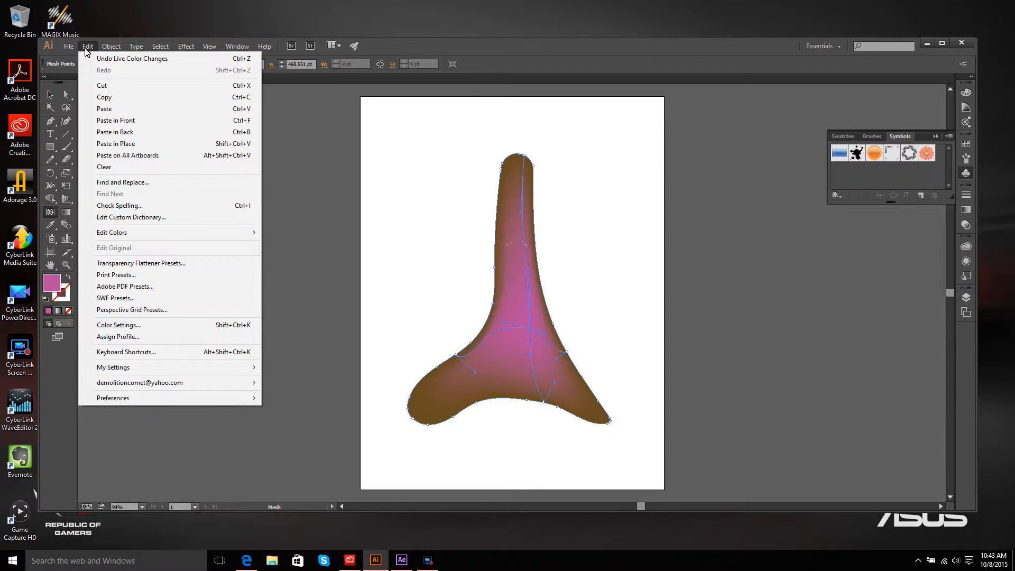
click(316, 106)
click(50, 95)
click(237, 169)
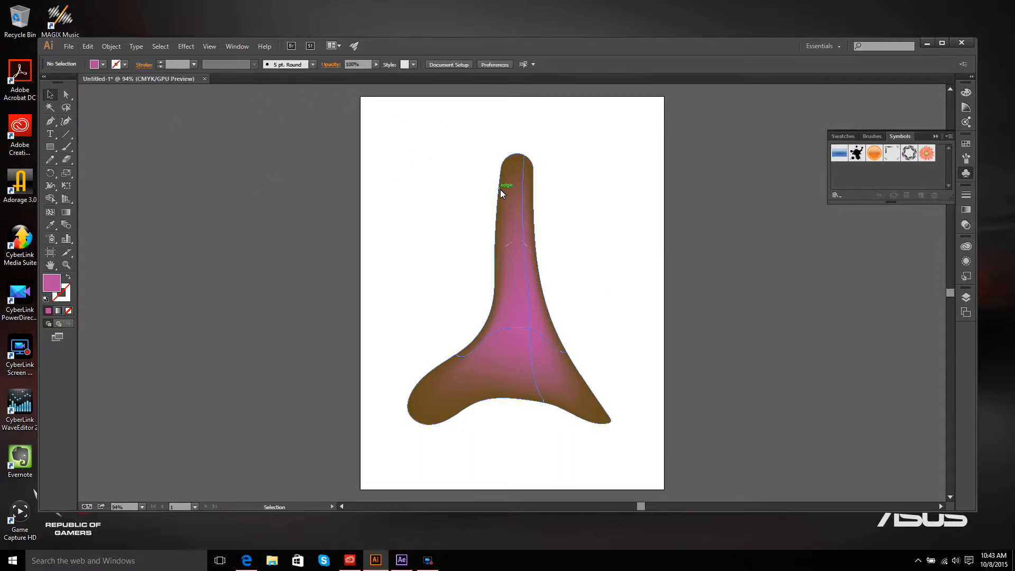
click(500, 190)
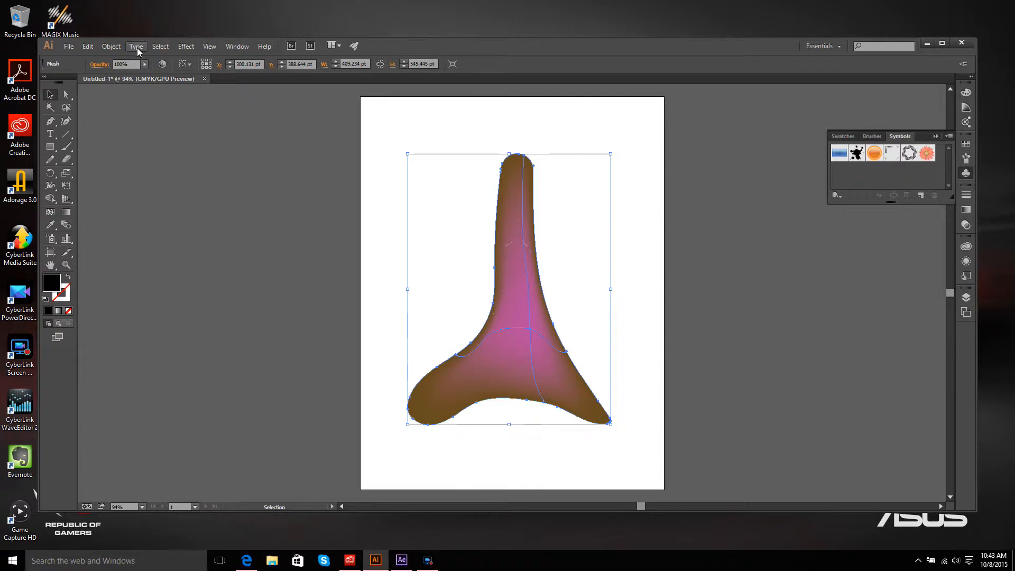
click(88, 47)
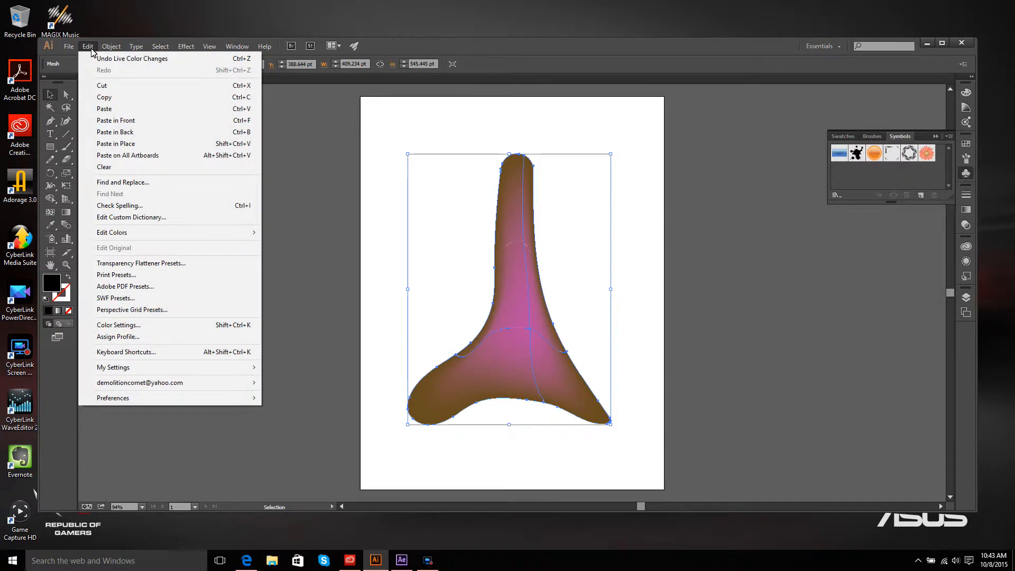
mouse_move(126, 235)
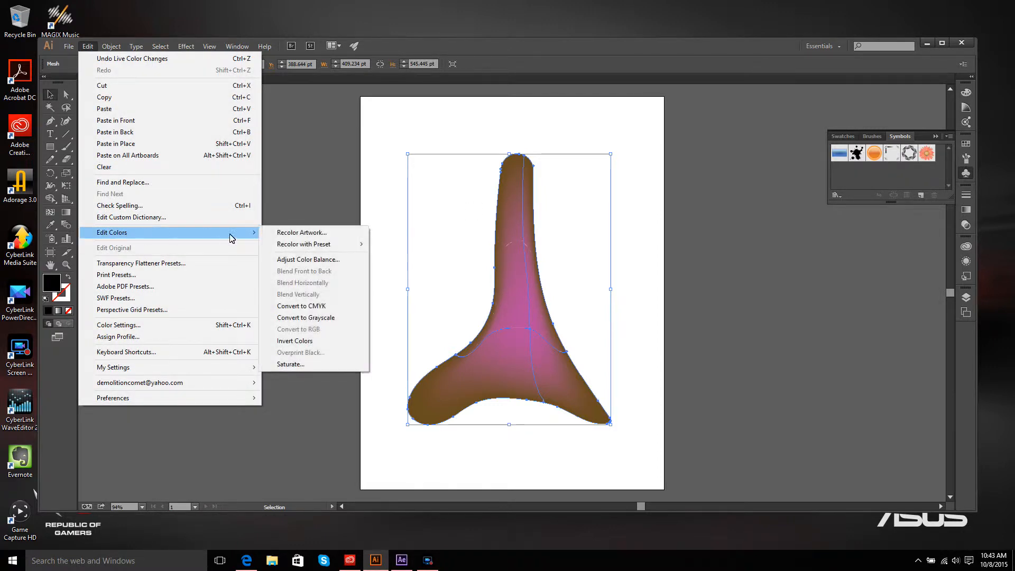
click(284, 233)
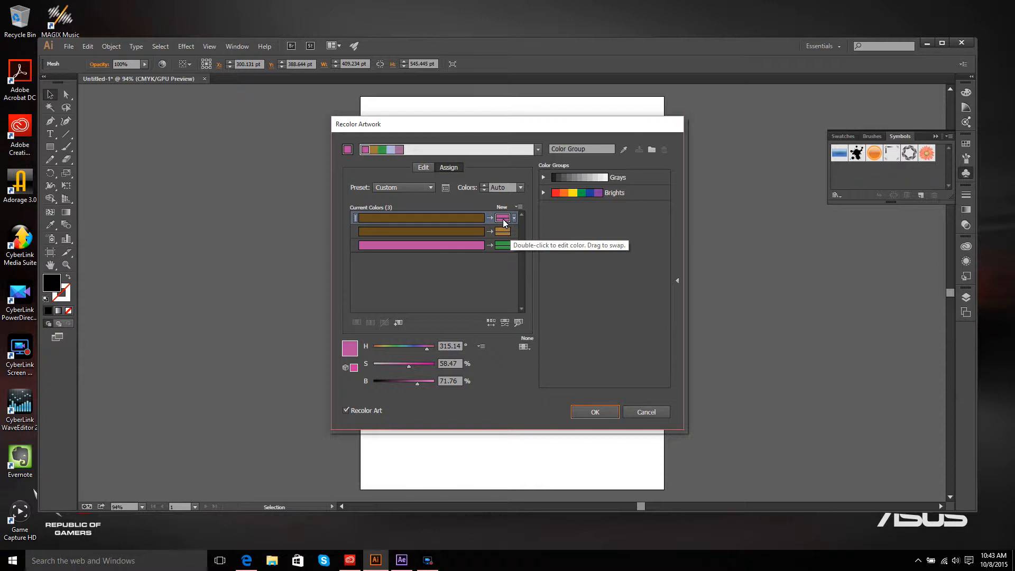
double_click(503, 219)
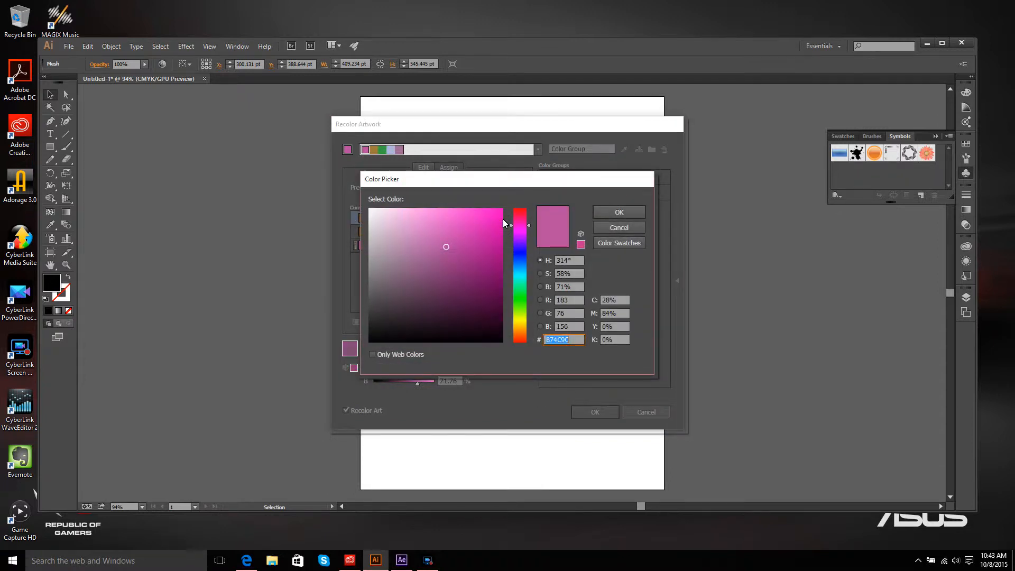
click(521, 214)
click(496, 212)
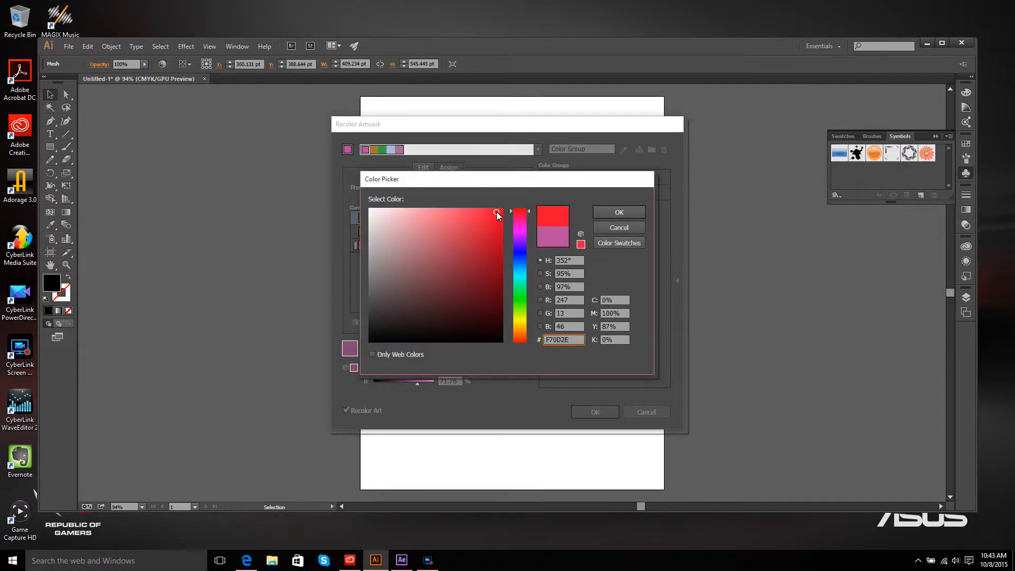
click(600, 214)
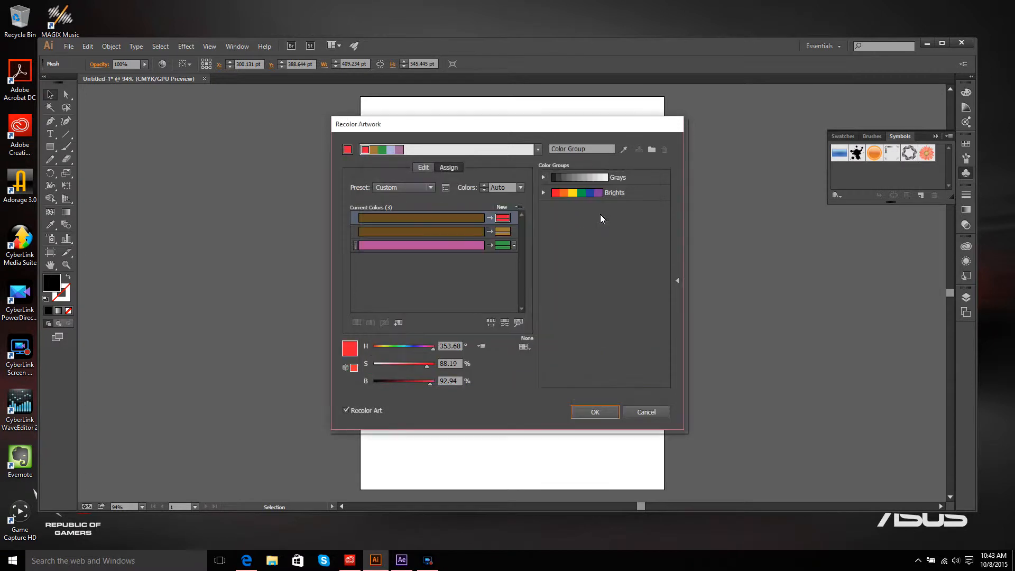
Step: Set the second new colour to a magenta of about 323° hue, 64% saturation, 79% brightness
click(504, 234)
double_click(503, 233)
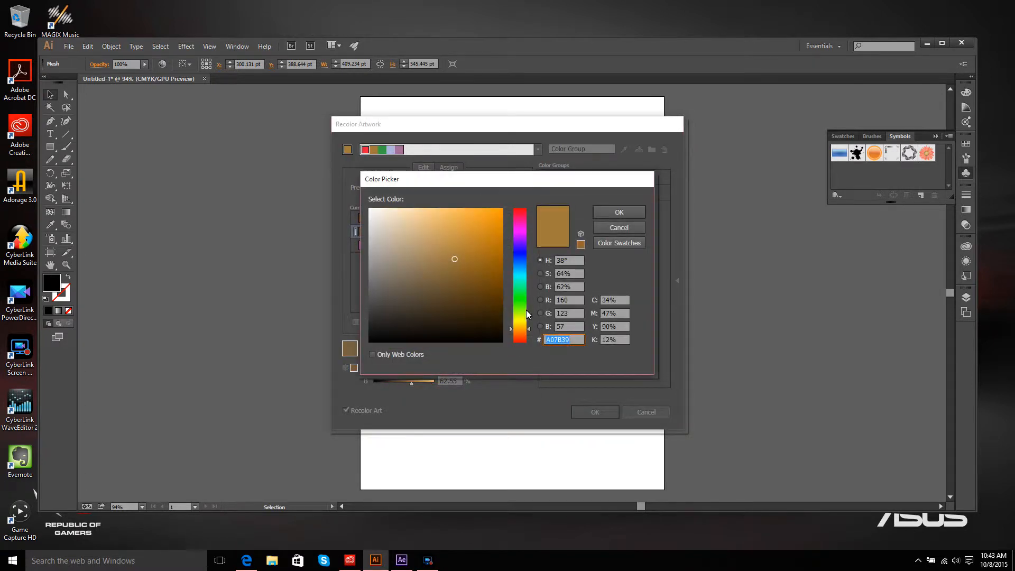
click(519, 225)
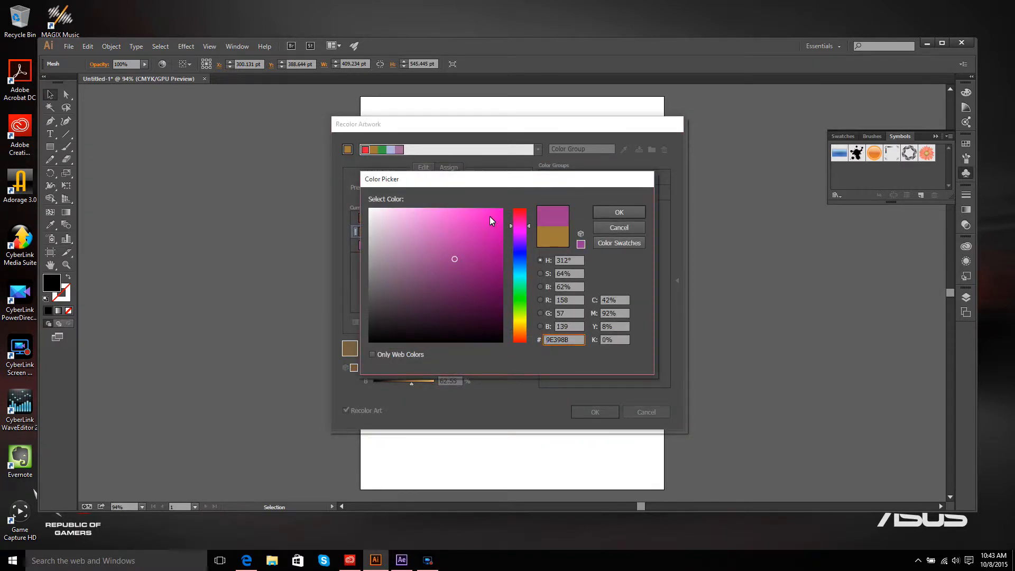
click(488, 216)
click(618, 210)
Step: Set the third new colour to a light blue of about 196° hue, 66% saturation, 95% brightness and apply the recolouring
click(504, 246)
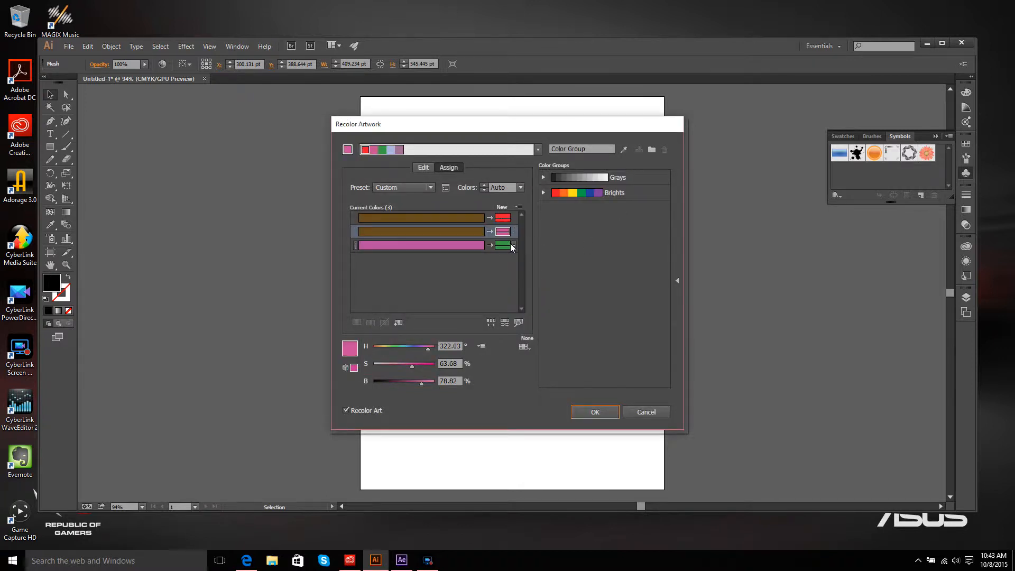
double_click(505, 245)
click(520, 270)
click(457, 214)
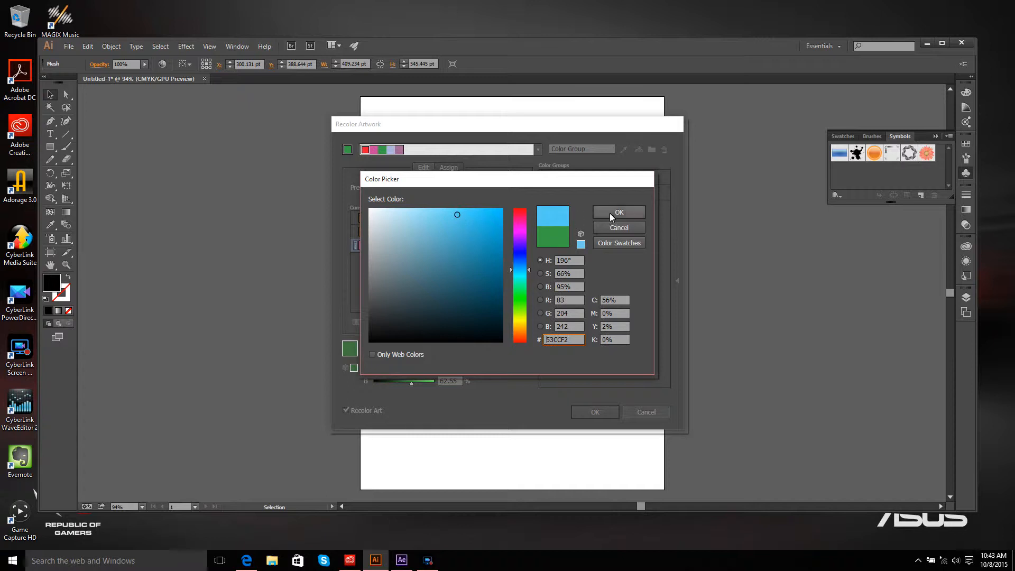
click(619, 213)
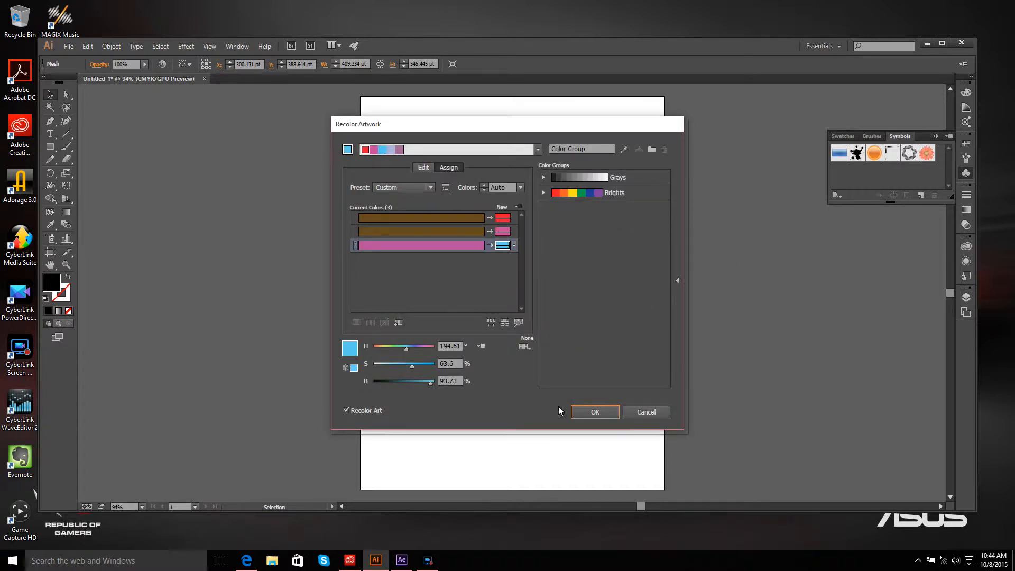
click(602, 413)
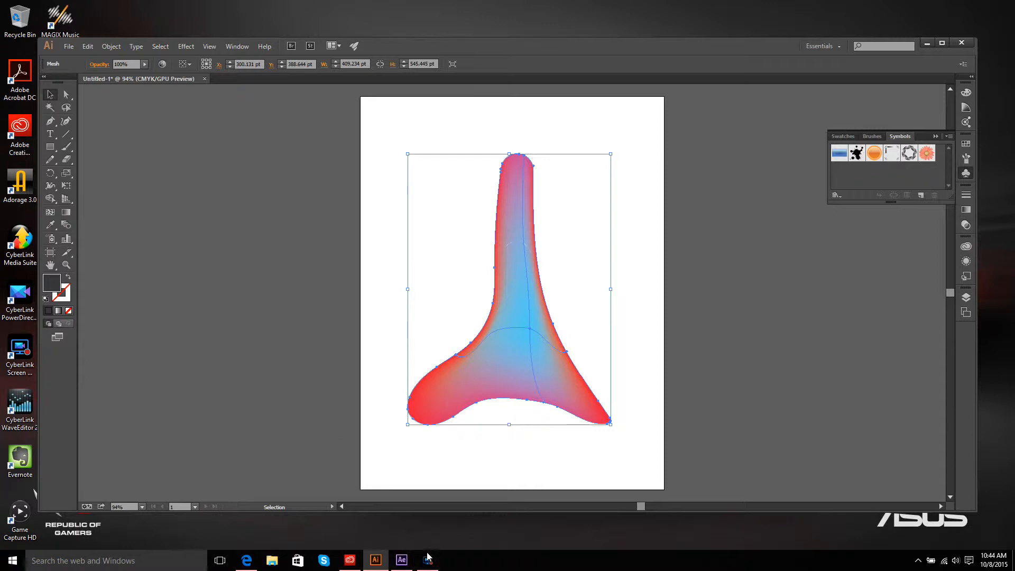
Step: Switch to After Effects and trim the gameplay video layer to end at the playhead, 0;00;42;01
mouse_move(428, 556)
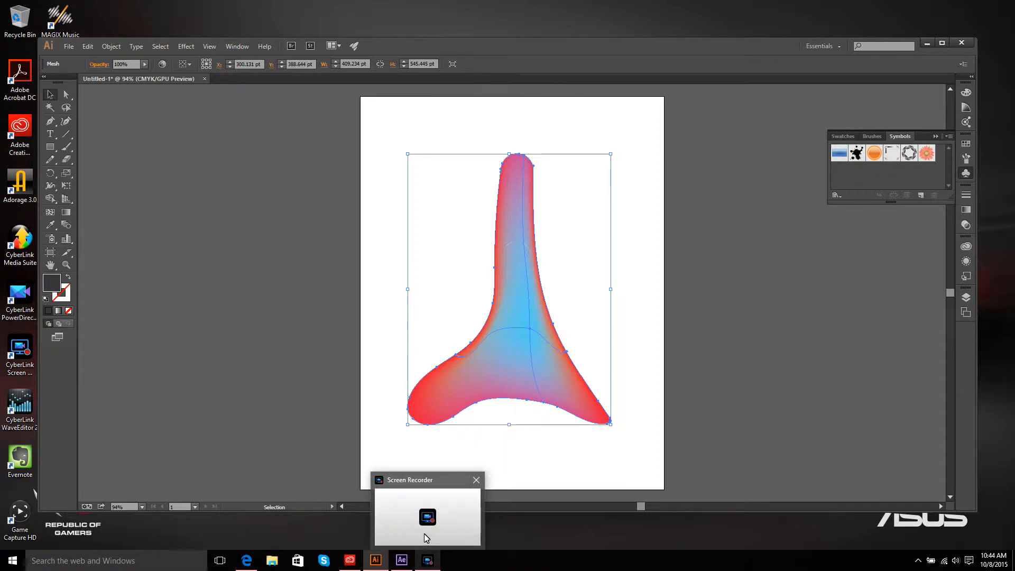
click(424, 534)
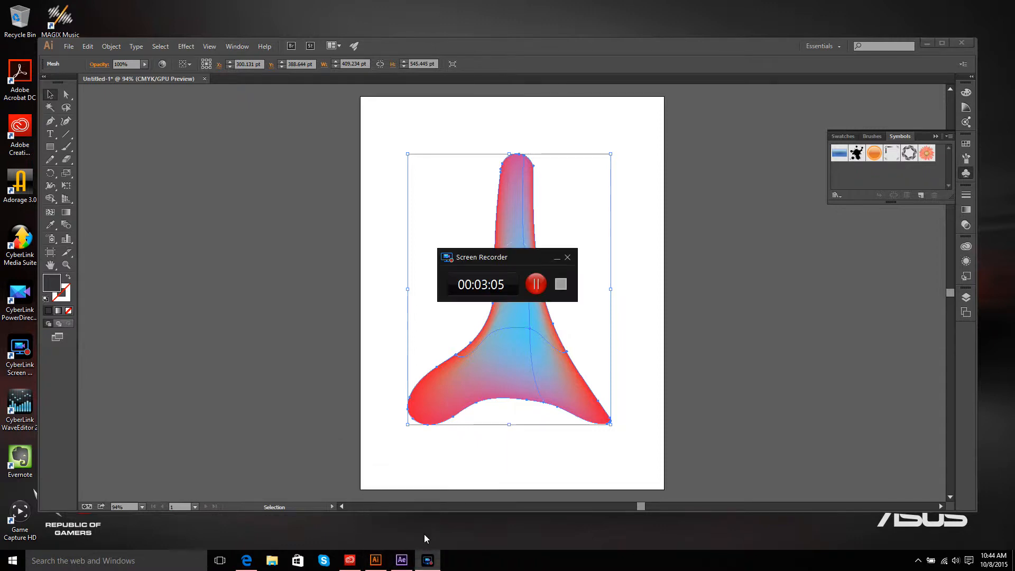
click(557, 261)
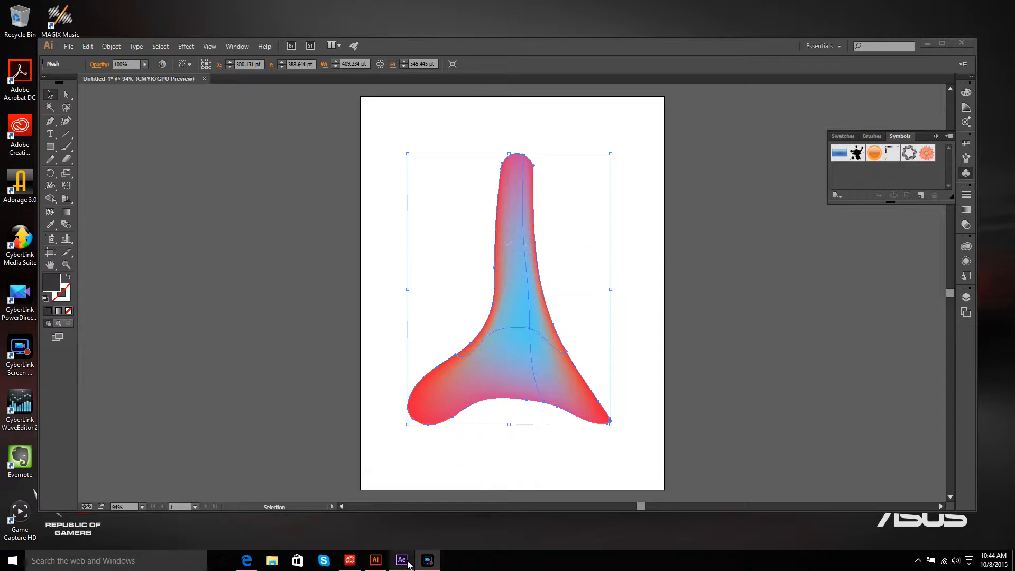
mouse_move(403, 559)
click(395, 531)
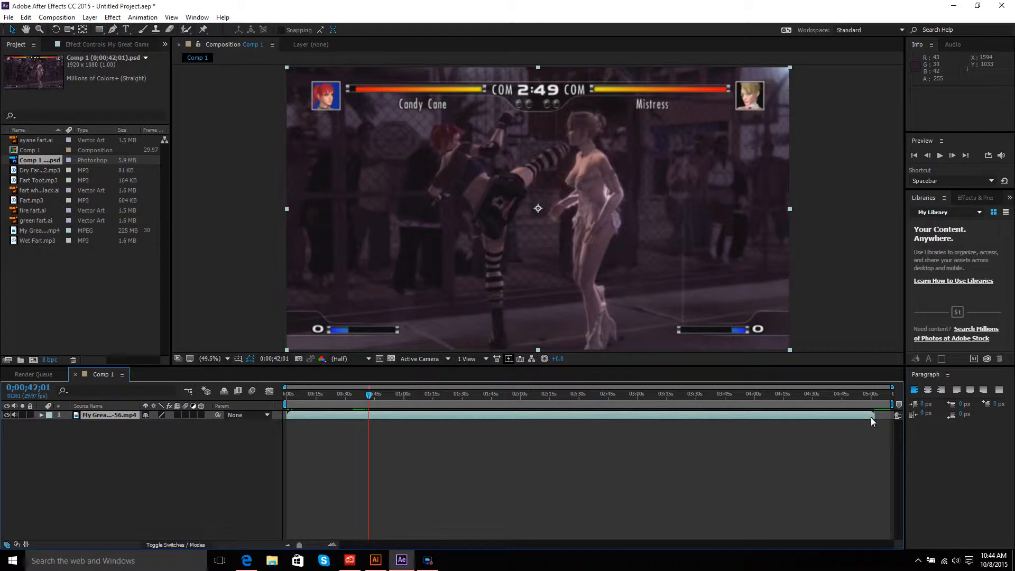
drag(872, 415, 448, 412)
drag(369, 419, 368, 421)
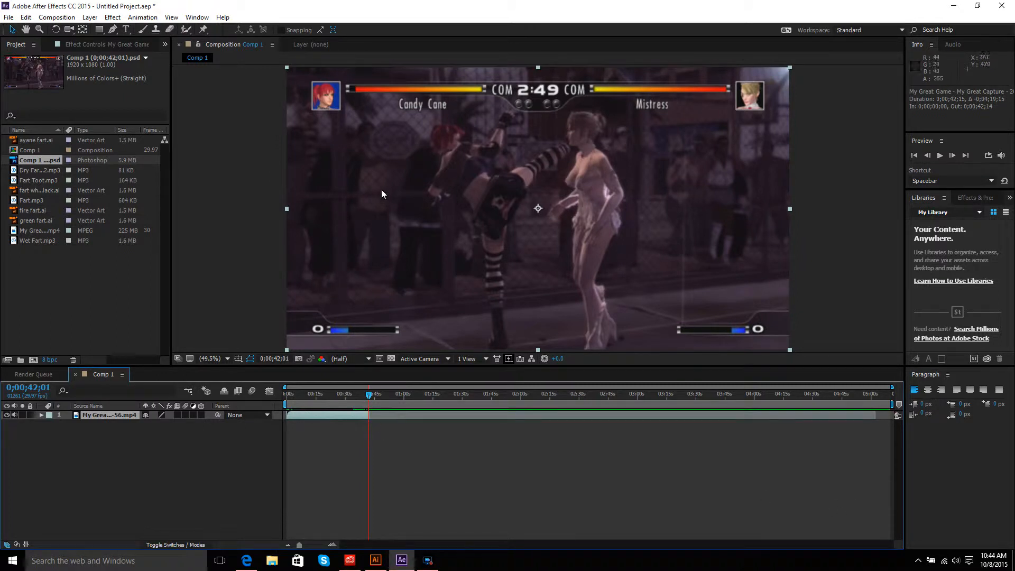
Step: Save the current composition frame as a Photoshop file and render it from the render queue
click(55, 17)
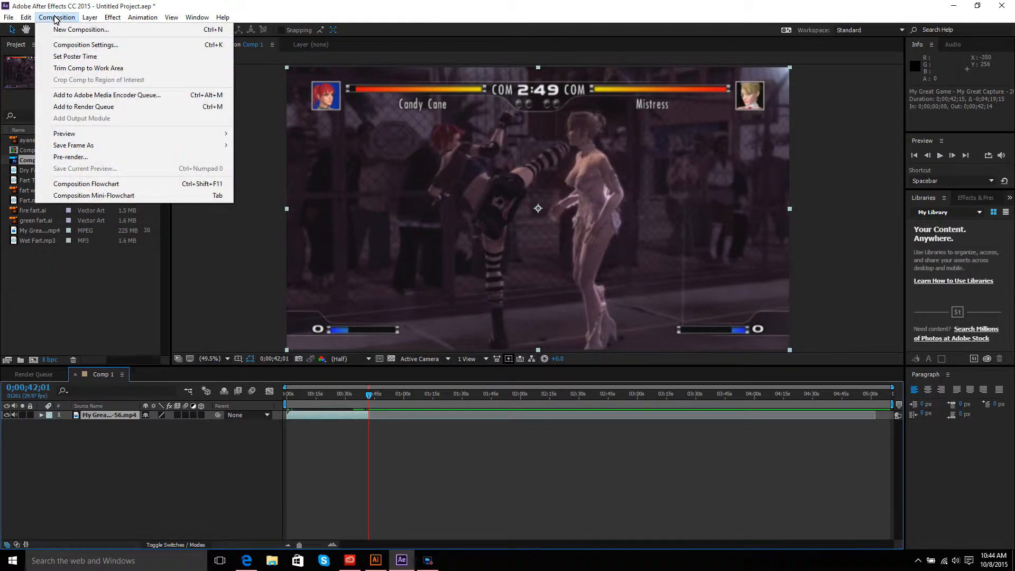
mouse_move(98, 148)
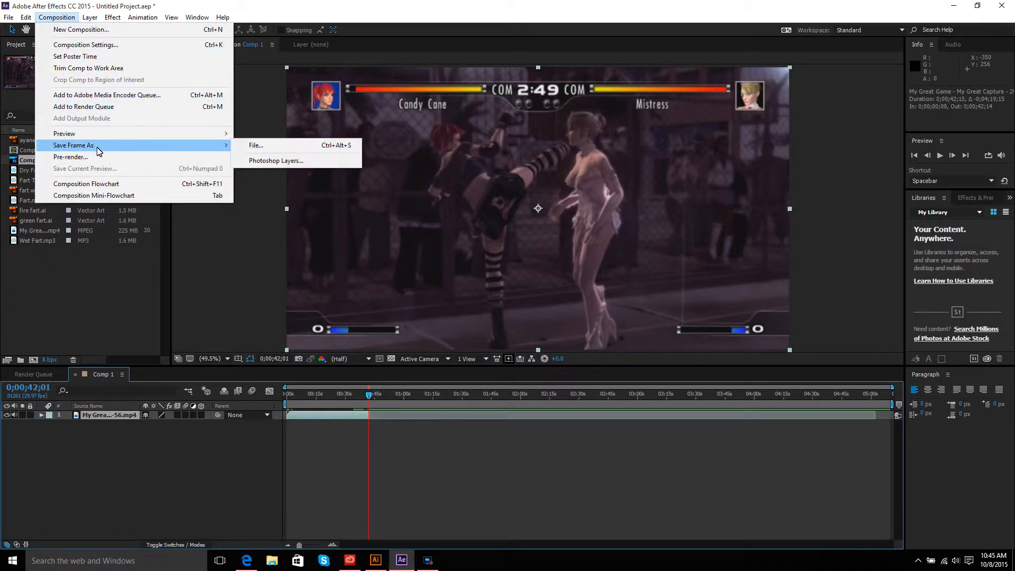
click(273, 145)
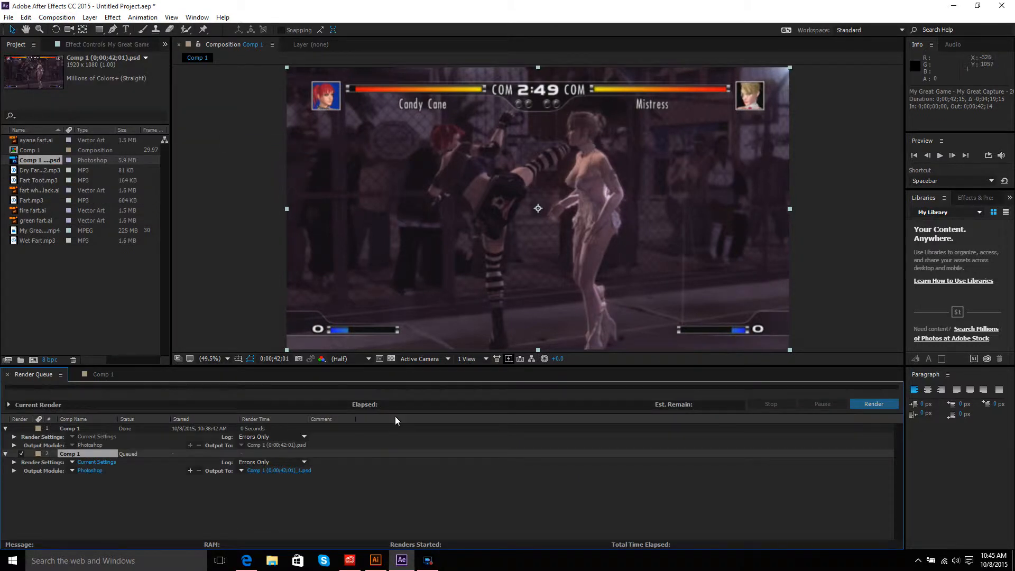
click(872, 405)
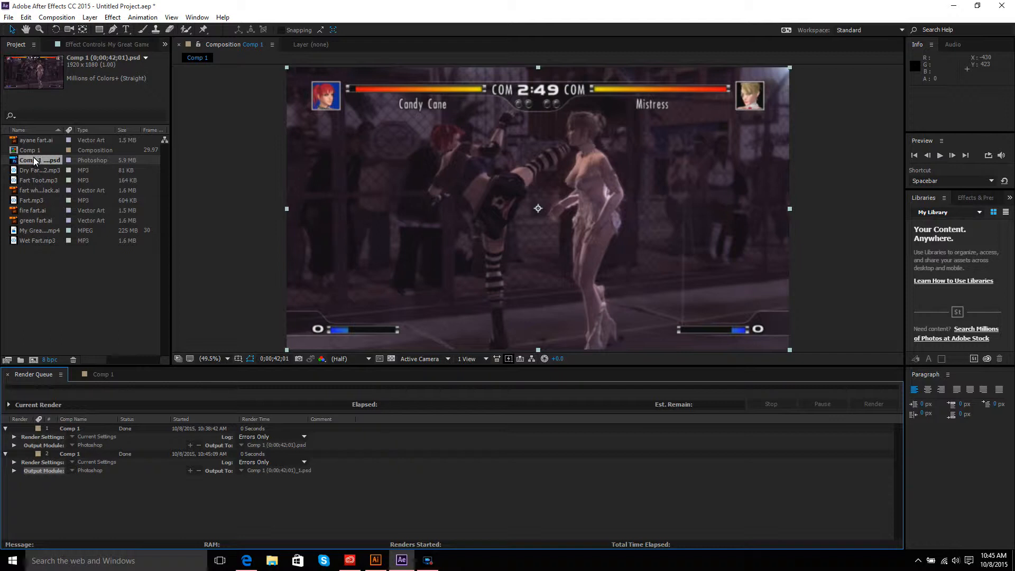
Step: Add the rendered frame PSD to Comp 1 as a layer and move it to start at the playhead
click(100, 377)
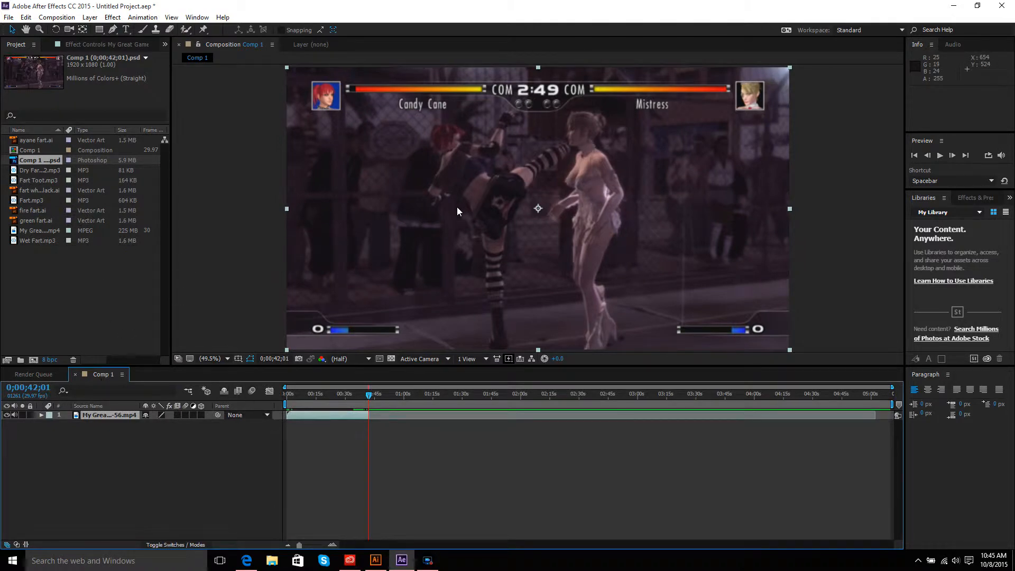
mouse_move(369, 392)
mouse_down()
mouse_move(313, 393)
mouse_move(372, 395)
mouse_up()
drag(33, 160, 500, 210)
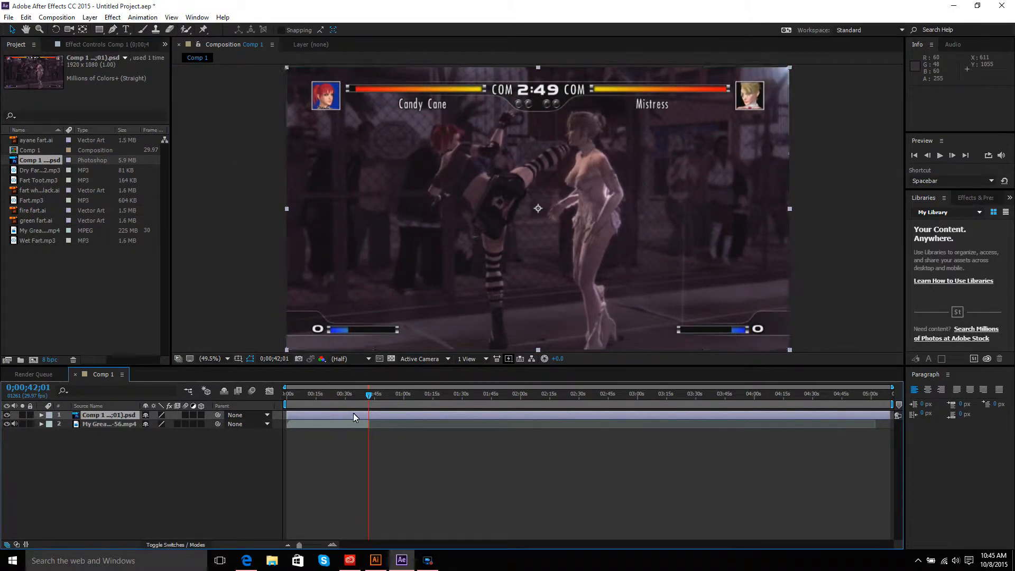
drag(287, 414, 369, 417)
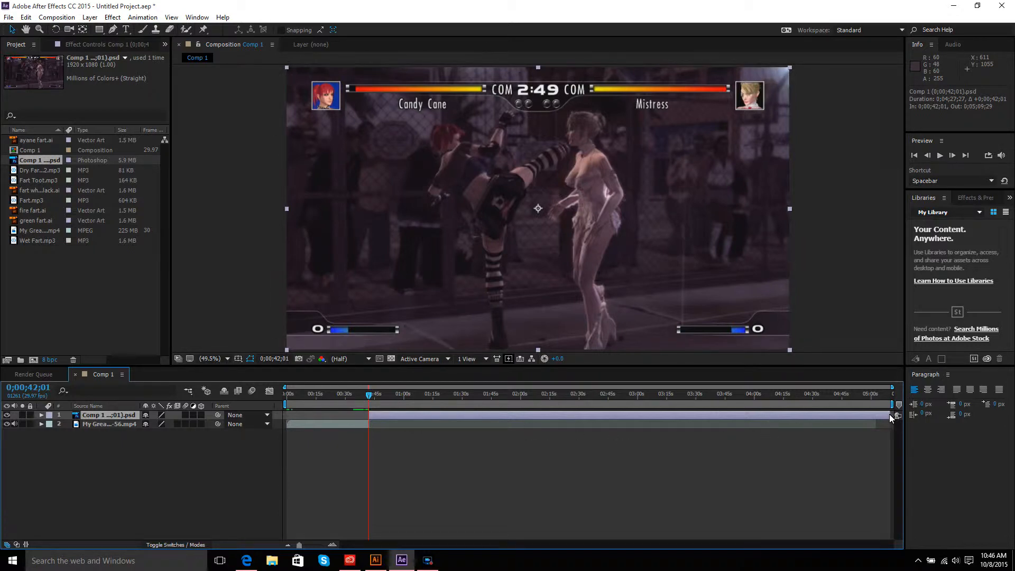
Step: Trim the frame PSD layer to last about 8 seconds
drag(887, 416, 401, 411)
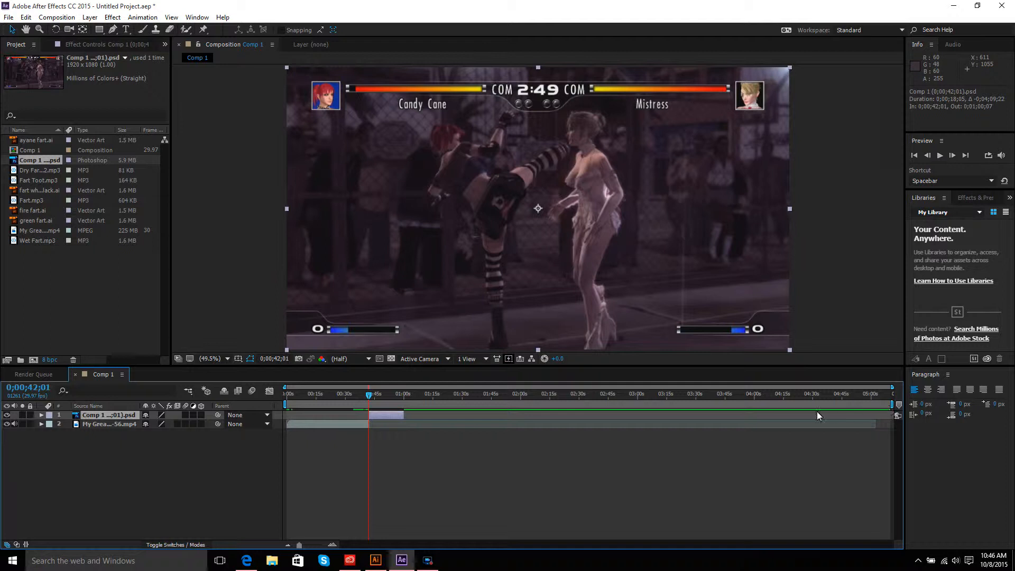
drag(893, 391, 429, 400)
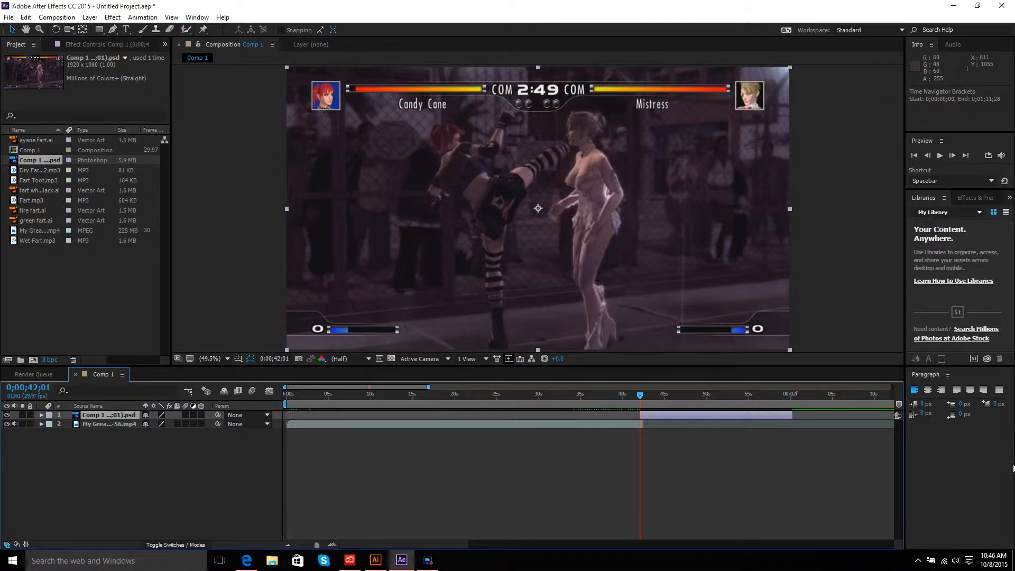
drag(791, 417, 707, 414)
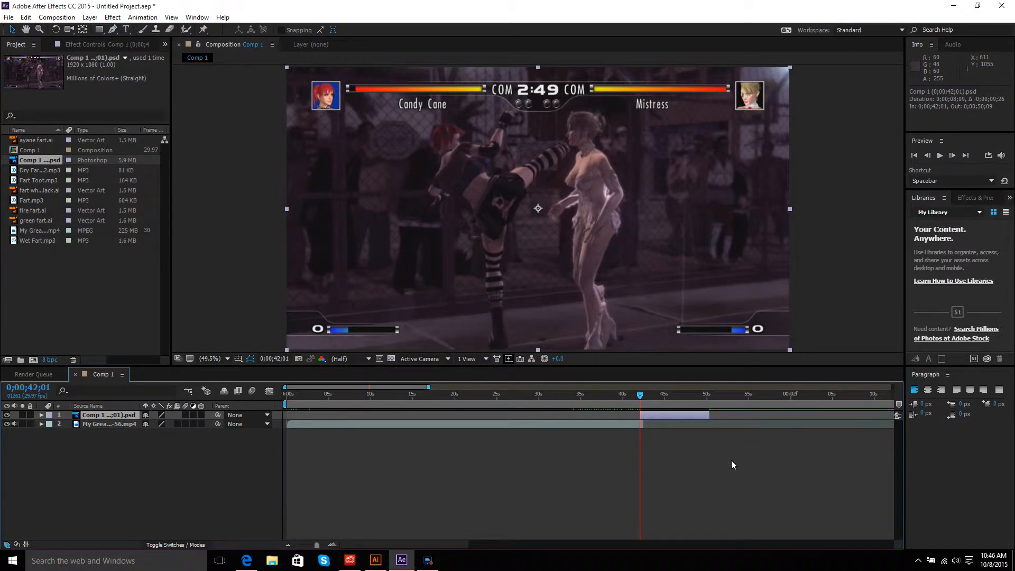
mouse_move(639, 394)
mouse_down()
mouse_move(592, 393)
mouse_move(693, 394)
mouse_move(643, 390)
mouse_up()
Step: Hide the frame and video layers and add fart white black.ai to the composition
click(40, 190)
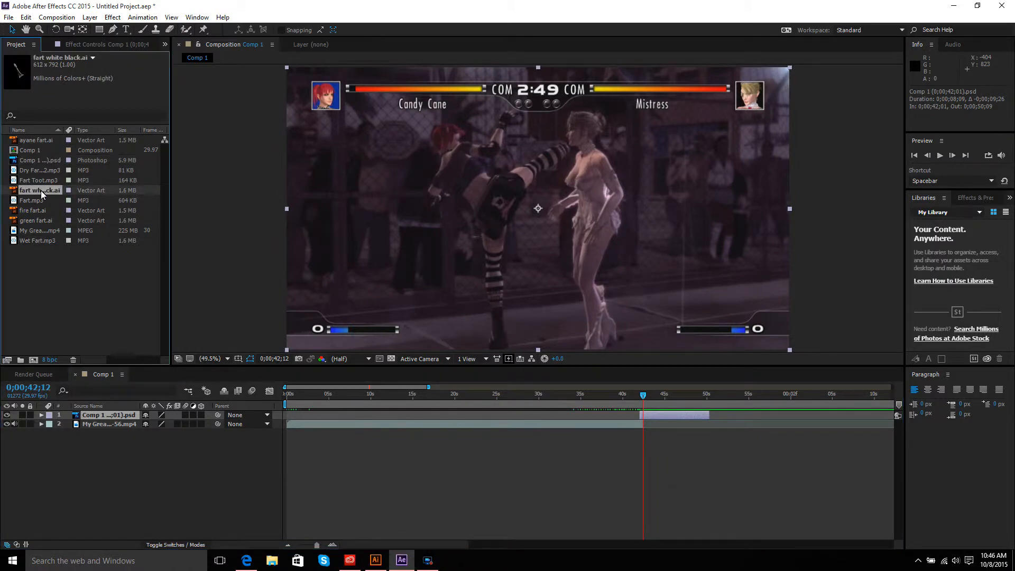
click(7, 415)
click(7, 424)
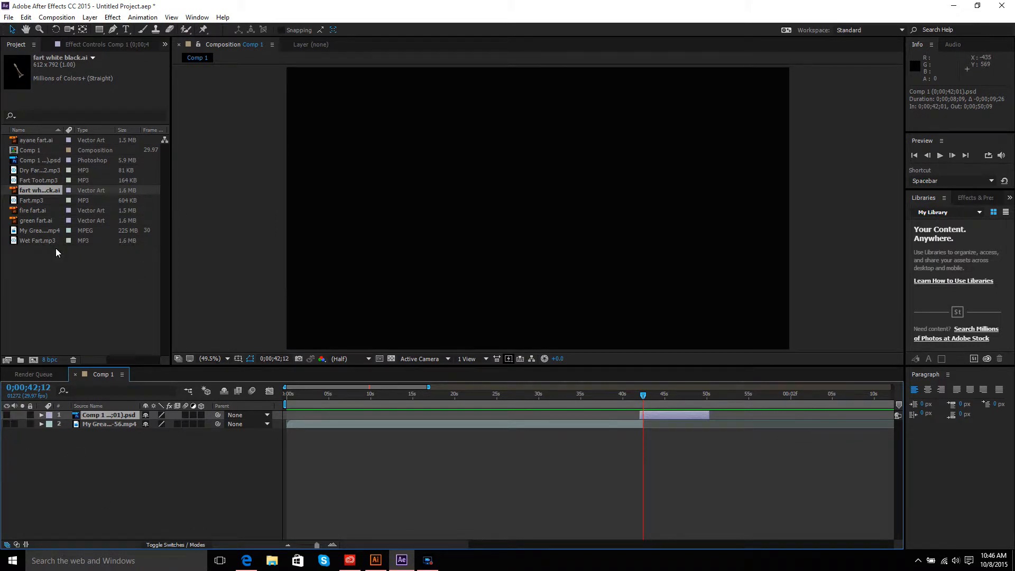
drag(40, 190, 538, 198)
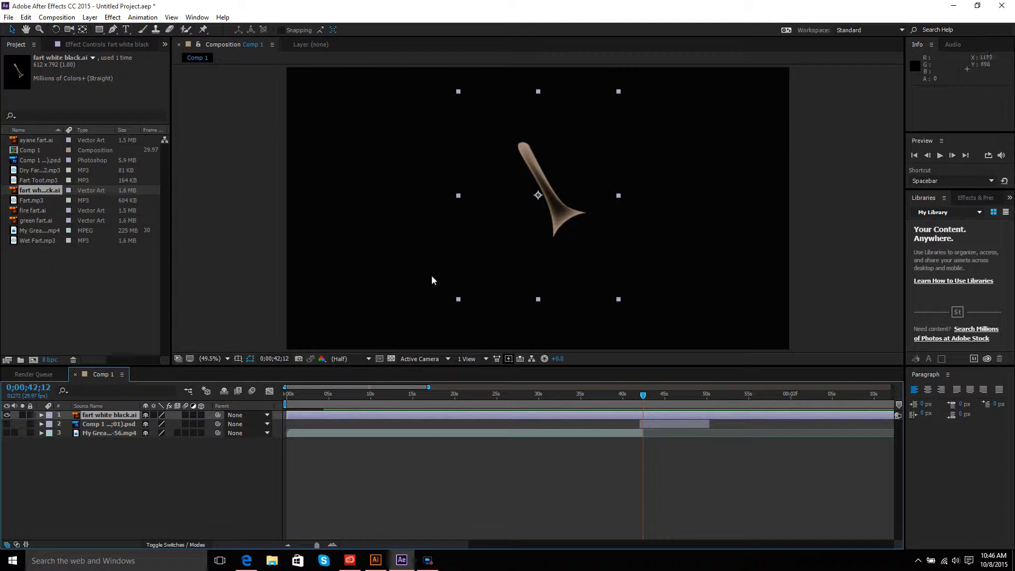
Step: Set the fart white black.ai layer's position to 862.9, 618.5 and its rotation to -76°
click(41, 415)
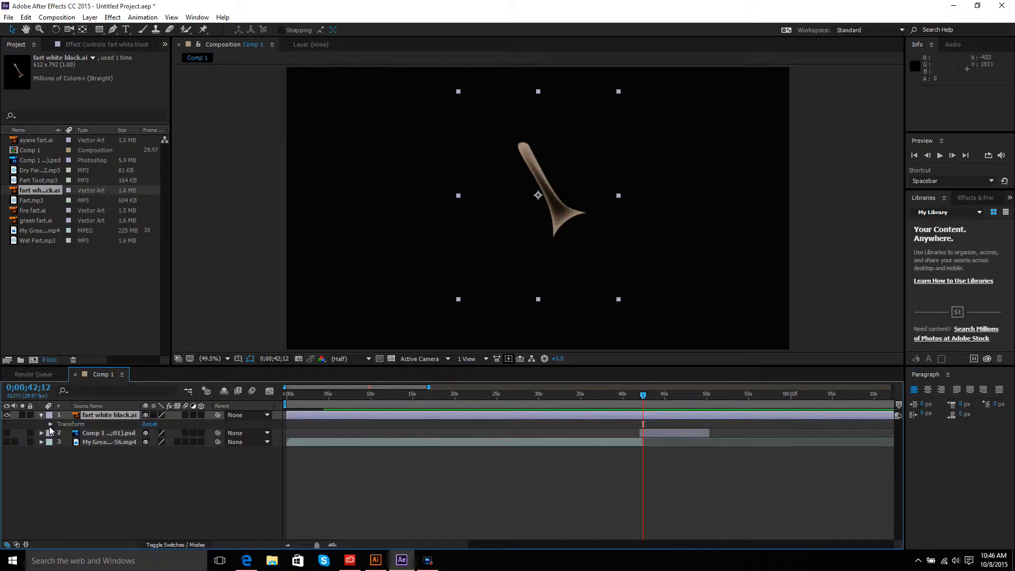
click(50, 425)
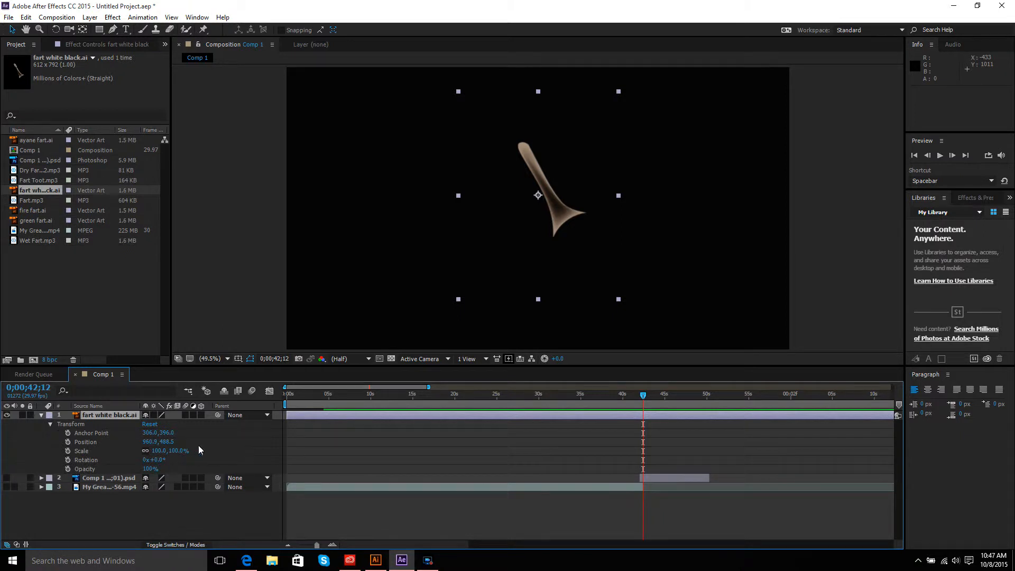
drag(172, 442, 233, 445)
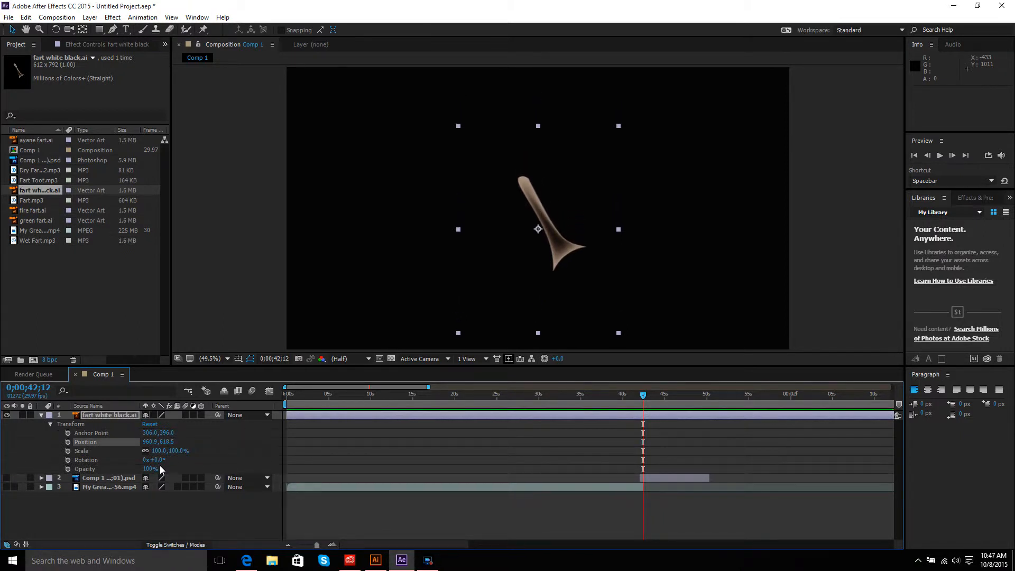
drag(158, 461, 119, 462)
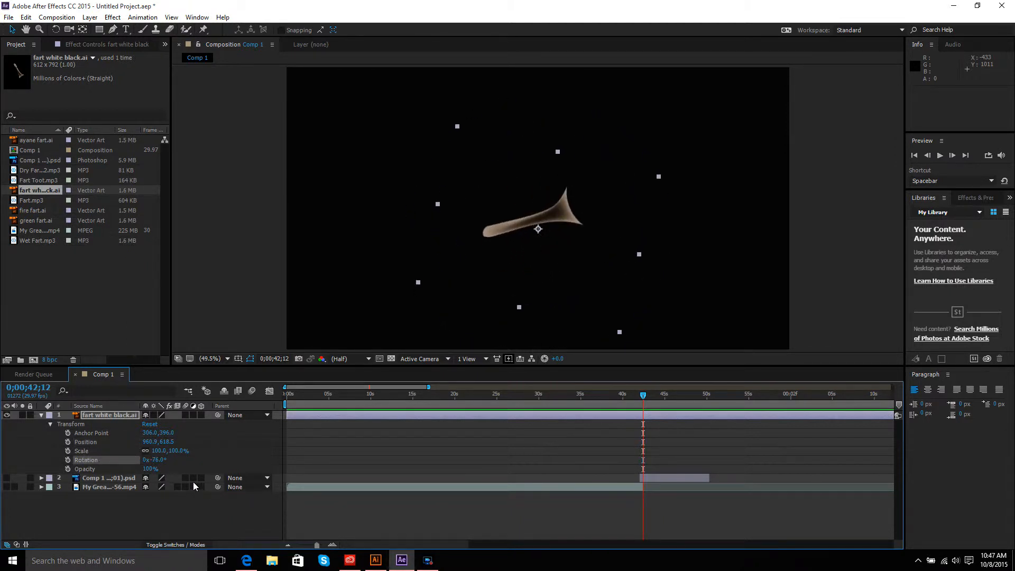
drag(151, 442, 100, 443)
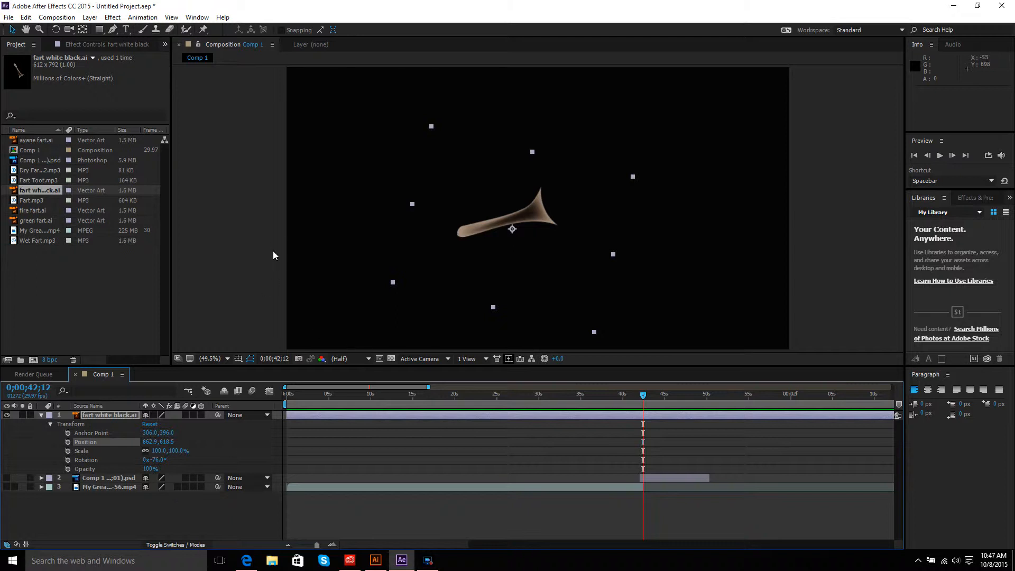
Step: Apply CC Bubbles to fart white black.ai with Bubble Amount 928, Bubble Speed 1.4 and Bubble Size 7.1
click(105, 19)
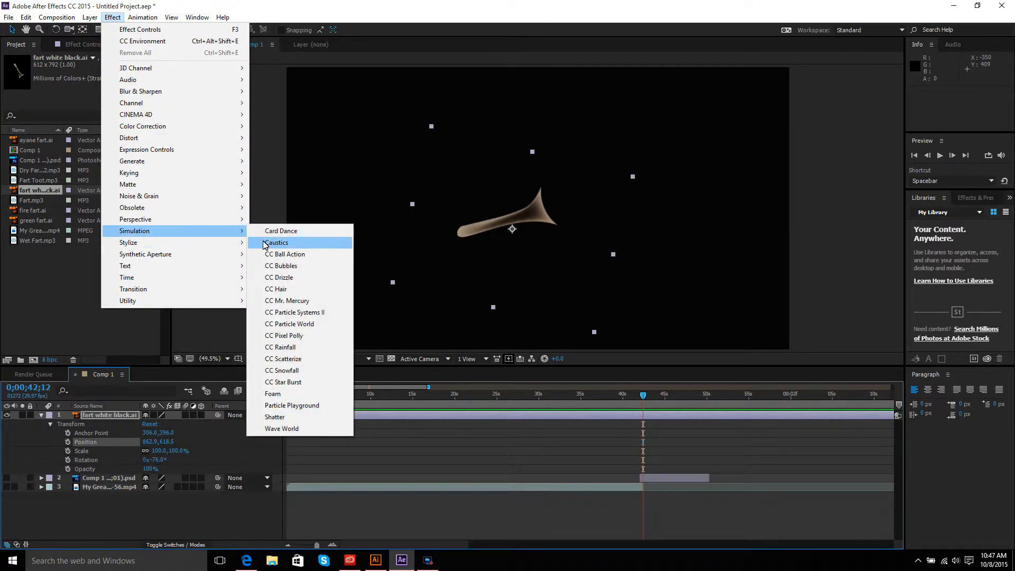
click(285, 266)
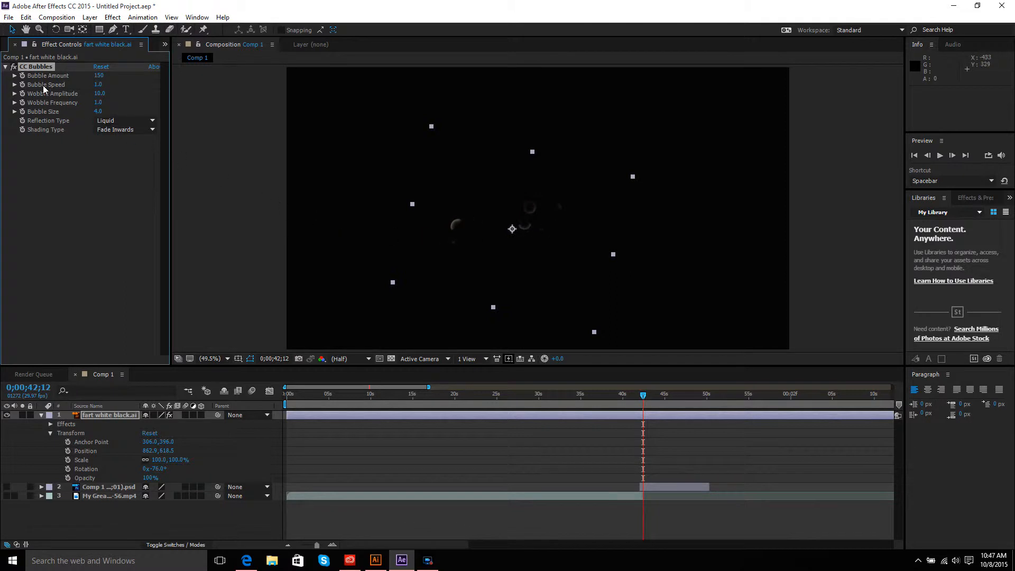
drag(100, 78, 526, 90)
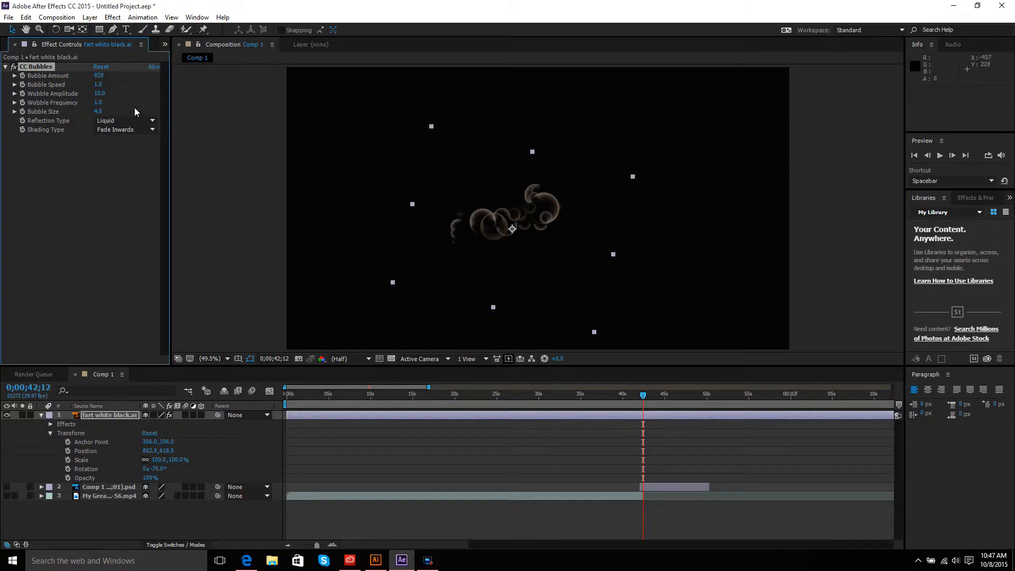
drag(96, 83, 119, 85)
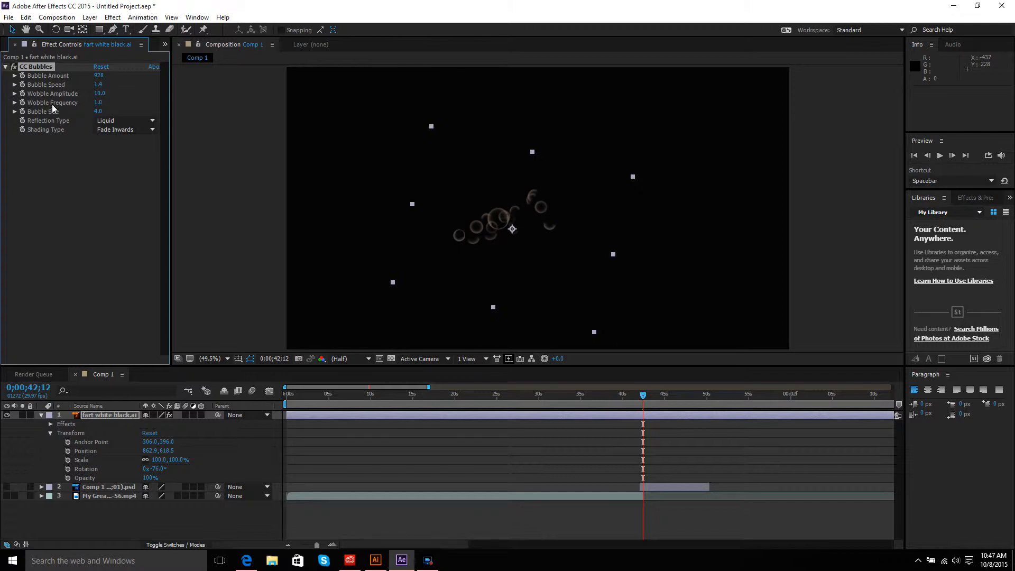
drag(95, 112, 293, 136)
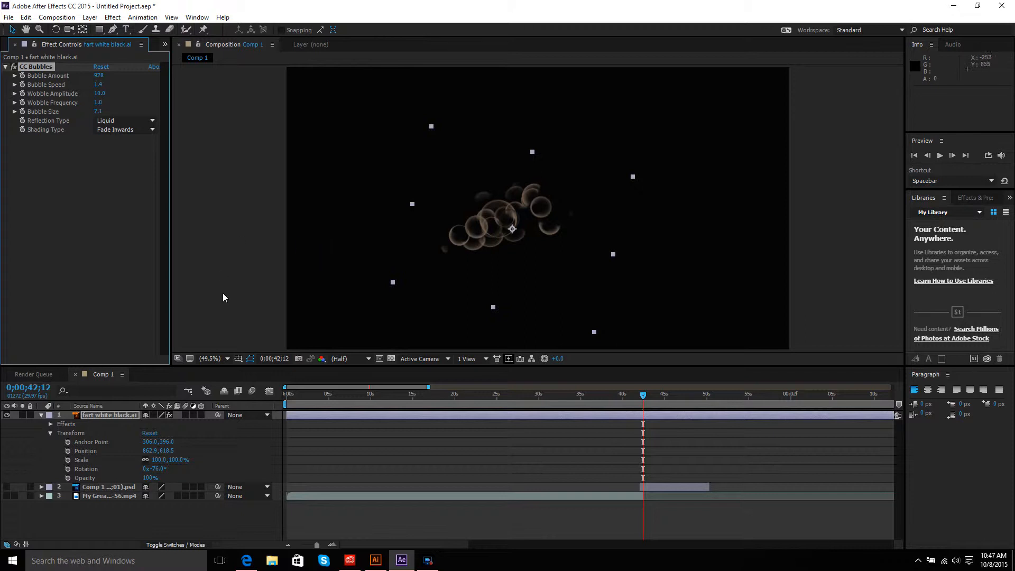
click(41, 415)
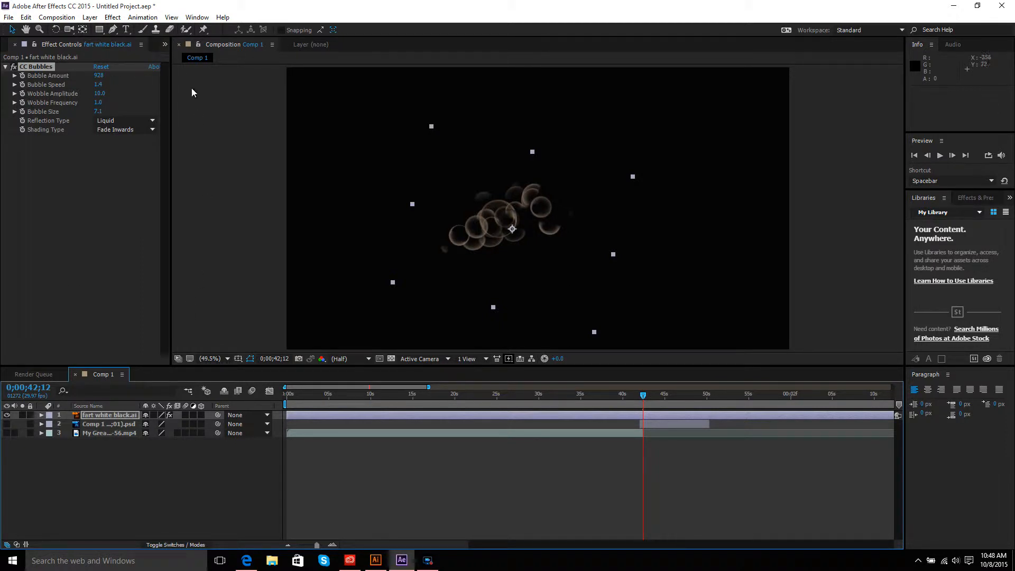
click(303, 44)
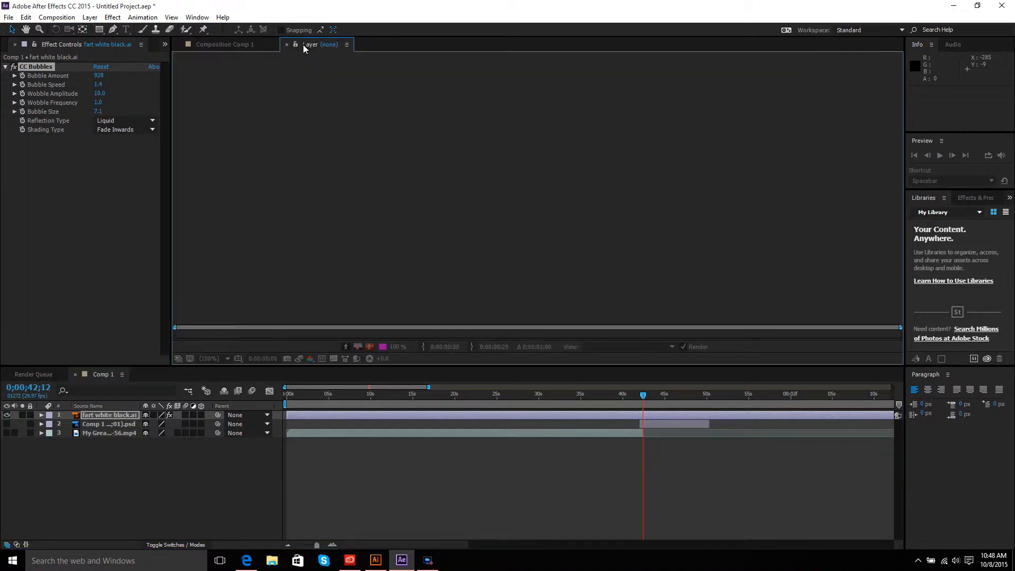
click(235, 40)
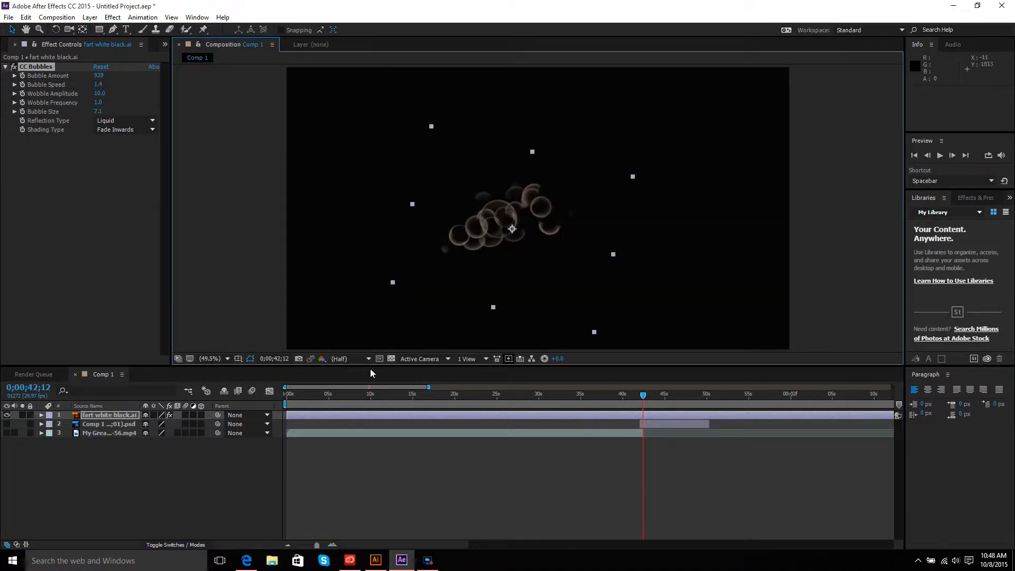
click(6, 416)
click(7, 416)
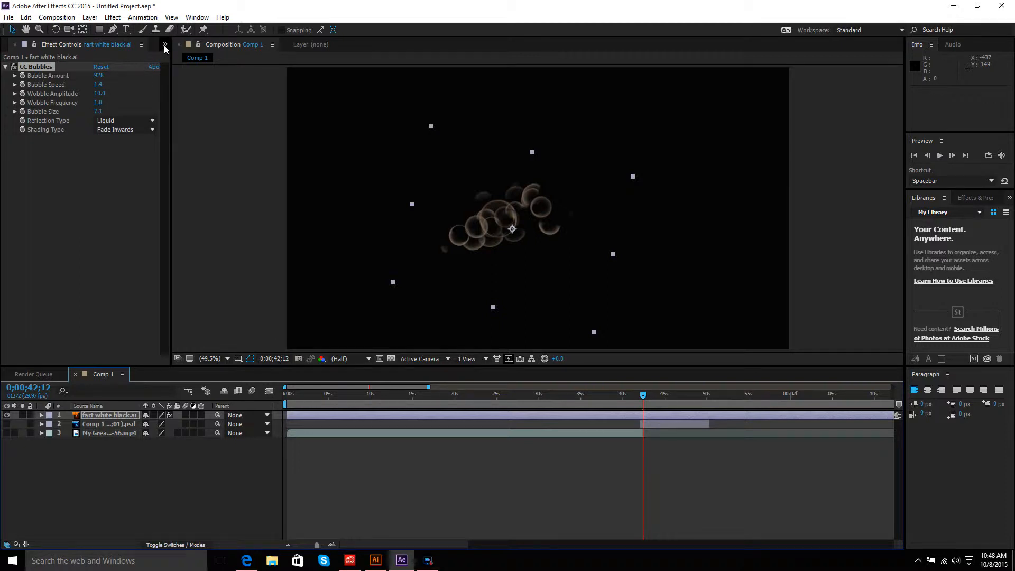
click(31, 374)
click(99, 374)
Step: Add fire fart.ai from the project to the composition
click(6, 67)
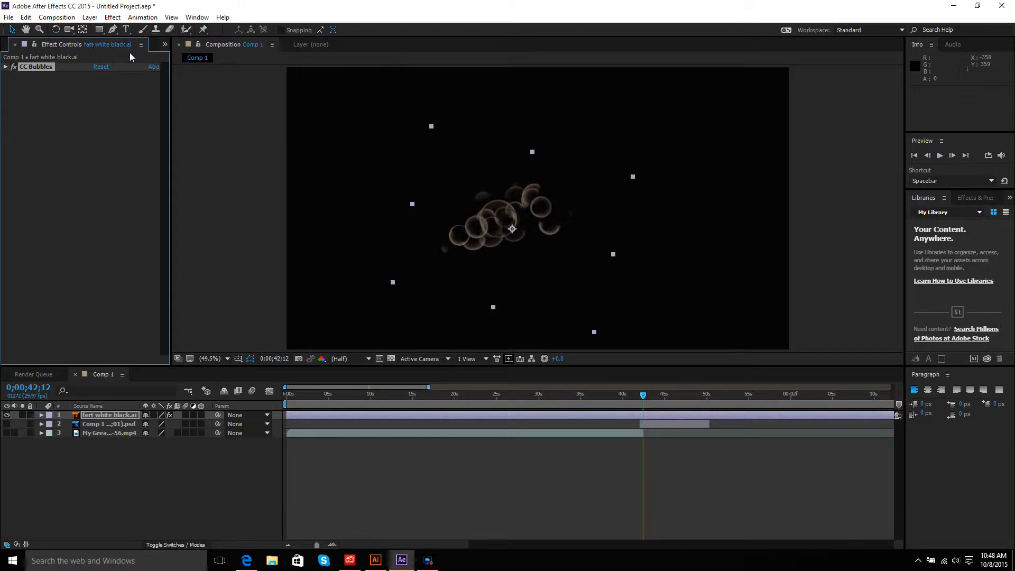
click(164, 45)
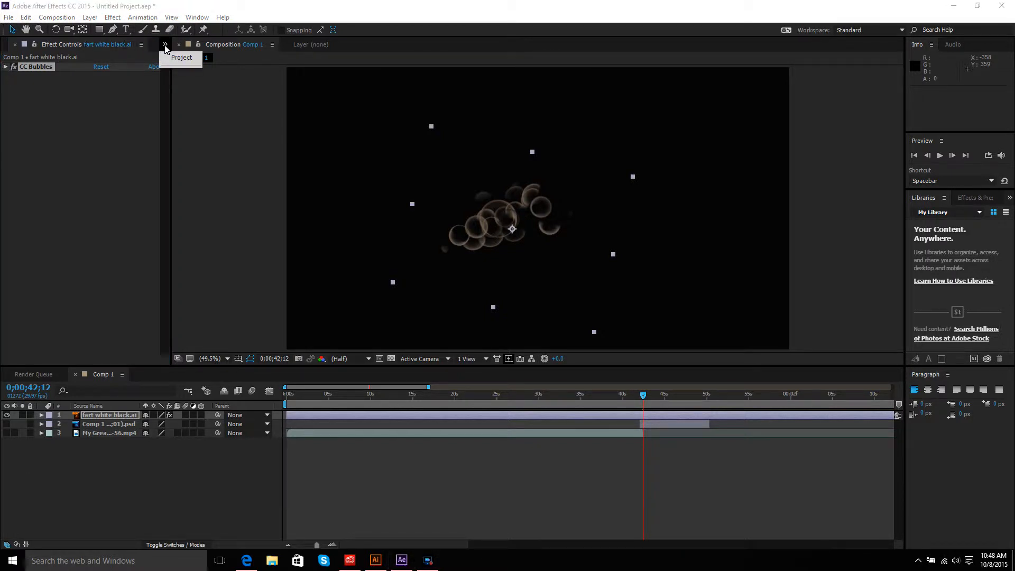
click(179, 58)
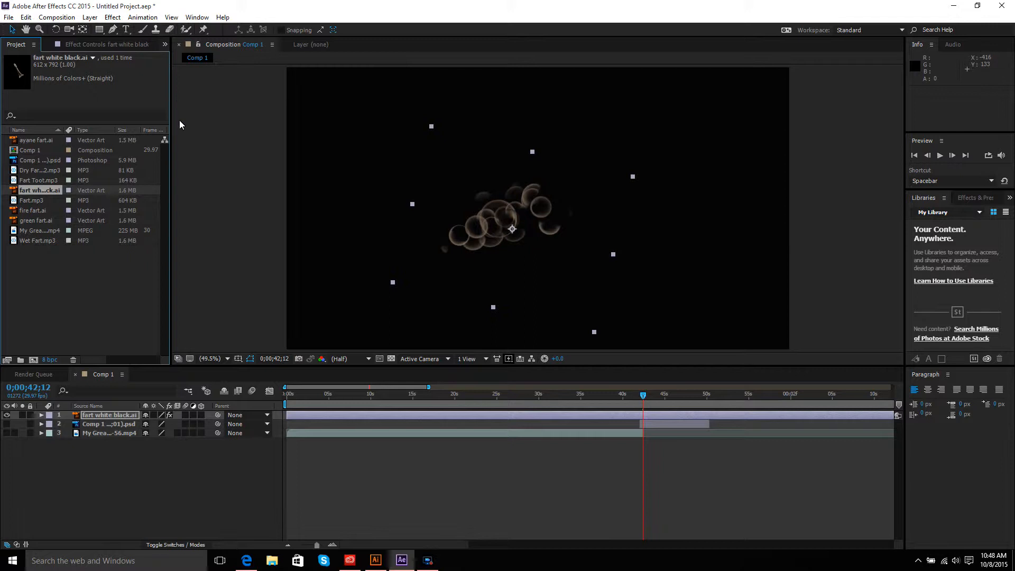
click(28, 211)
drag(36, 214, 496, 224)
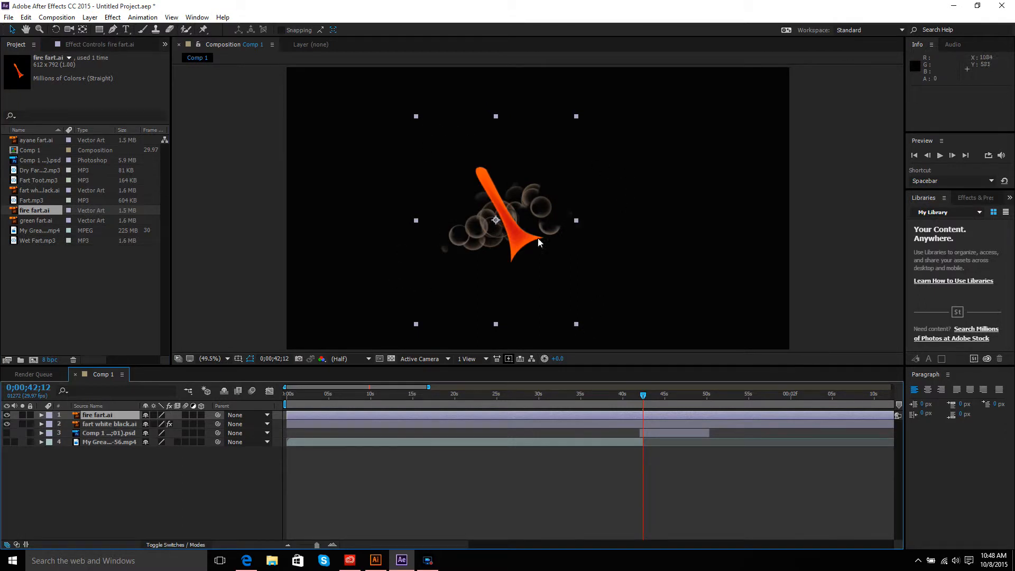
Step: Set the fire fart.ai layer's position to 849.4, 642.4 and its rotation to -88°
click(42, 417)
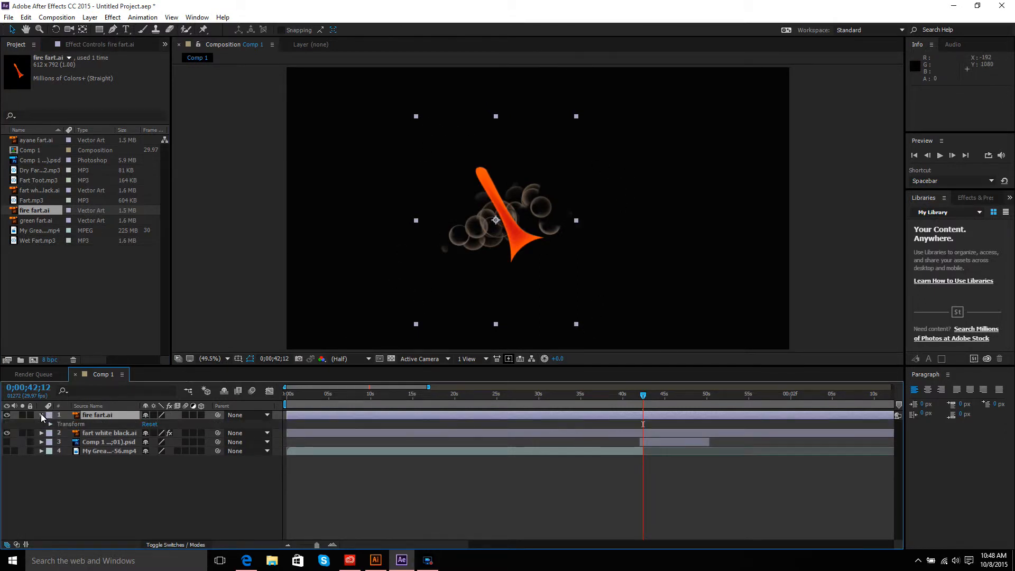
click(50, 424)
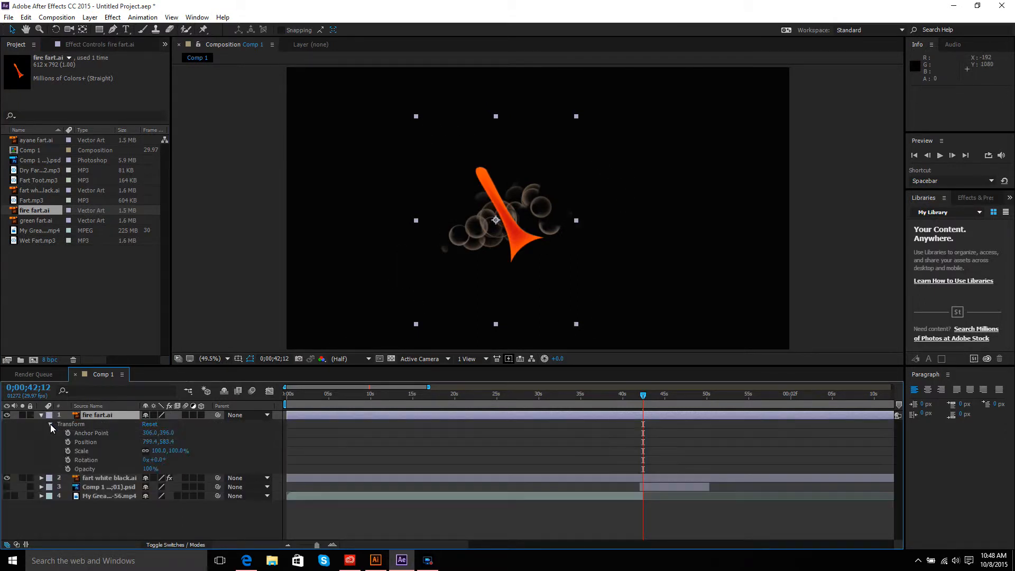
drag(168, 442, 215, 442)
drag(153, 459, 109, 457)
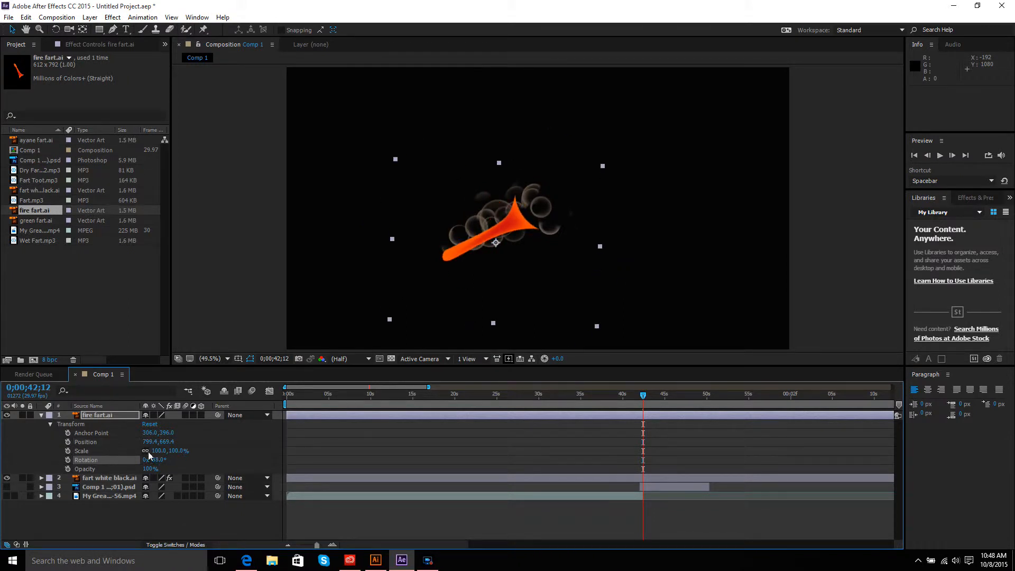
mouse_move(168, 442)
mouse_down()
mouse_move(182, 435)
mouse_move(164, 443)
mouse_move(153, 439)
mouse_move(160, 433)
mouse_up()
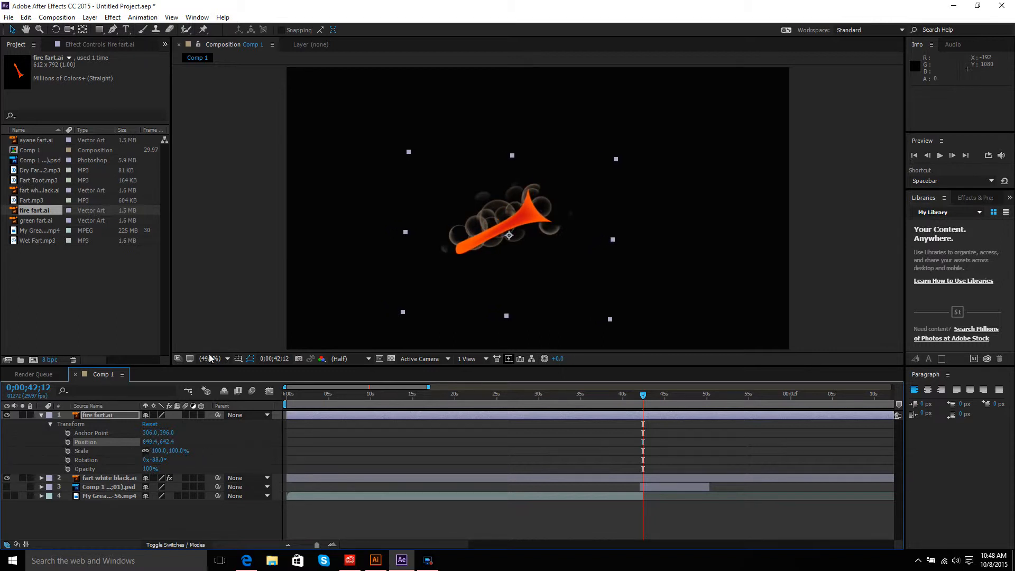
Step: Apply CC Bubbles to fire fart.ai with Bubble Amount 744 and Bubble Speed 1.1, and move the layer to 849.4, 615.4
click(121, 17)
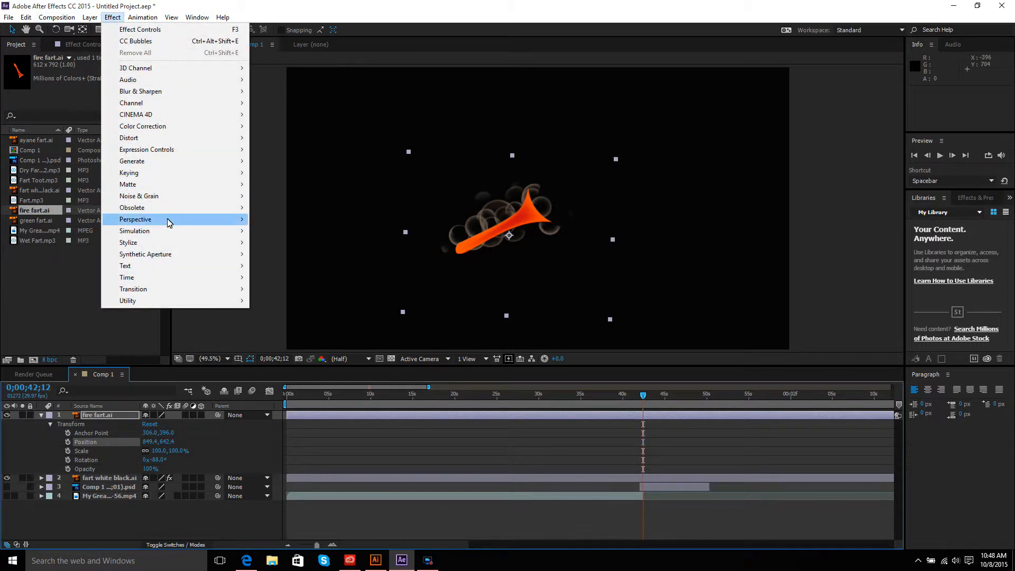
mouse_move(167, 238)
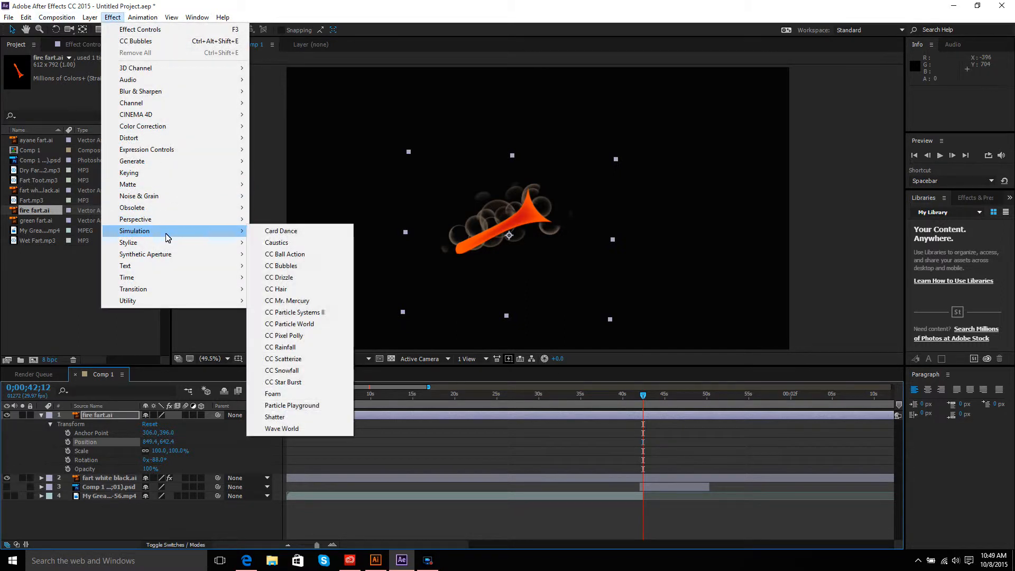
click(284, 266)
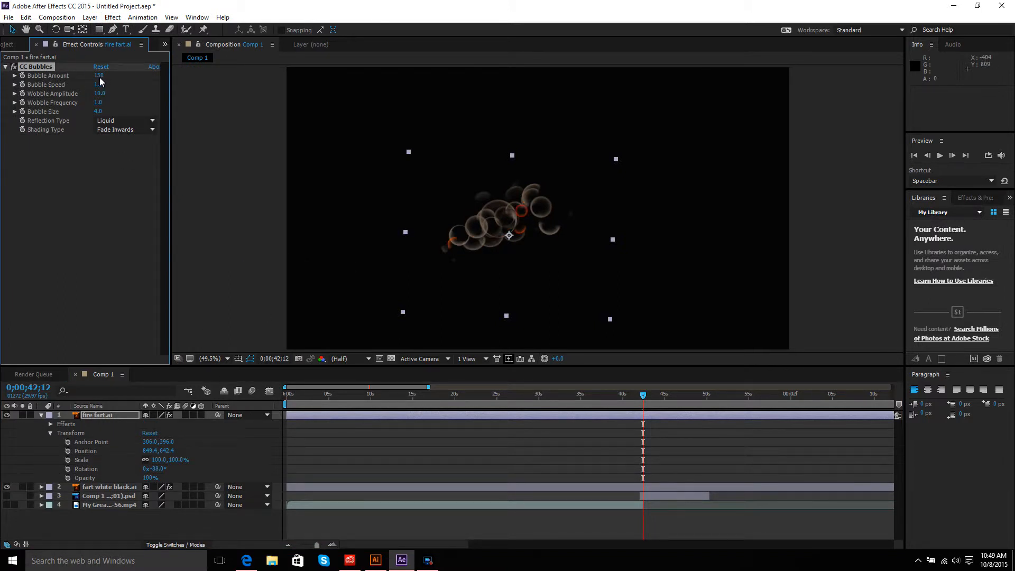
drag(100, 77, 231, 78)
drag(303, 84, 432, 97)
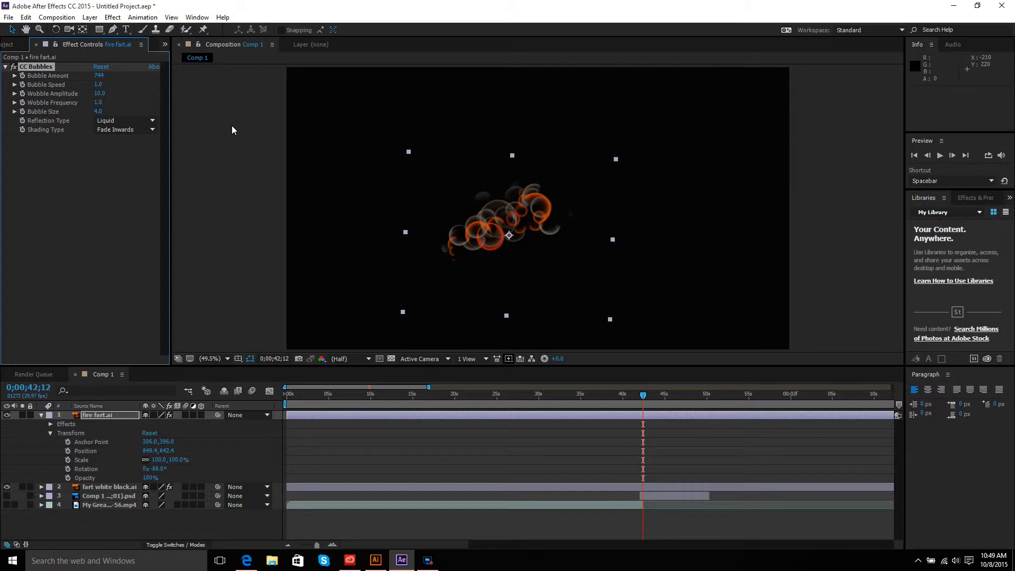
drag(99, 88, 106, 88)
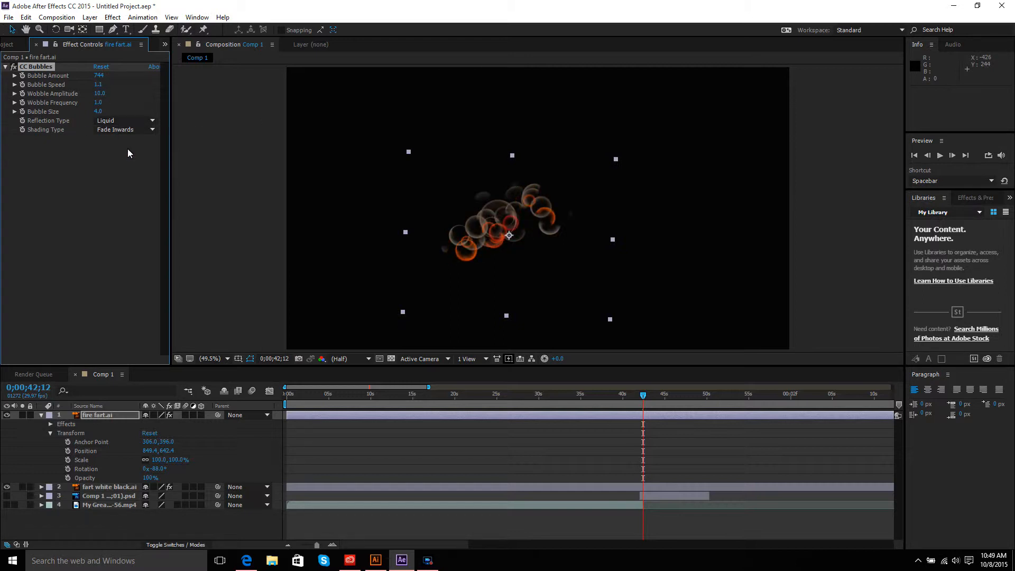
drag(172, 451, 161, 447)
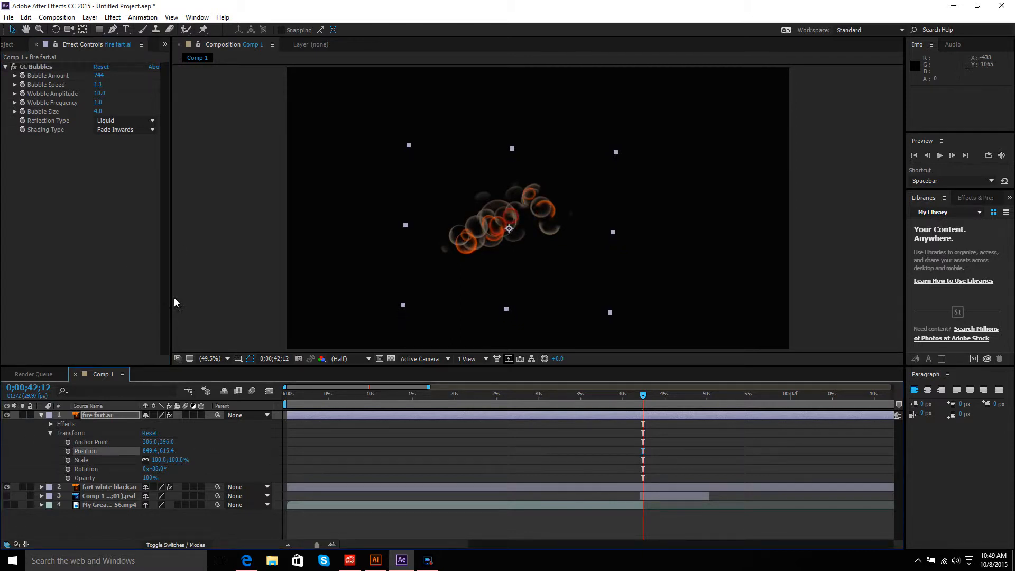
Step: Add green fart.ai from the project to the composition
click(165, 44)
click(177, 56)
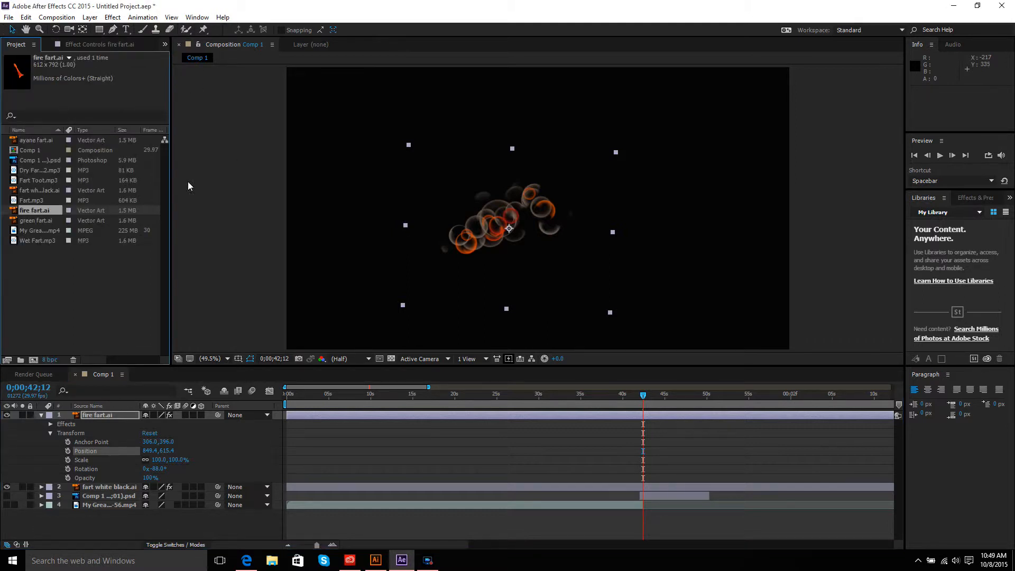
click(36, 190)
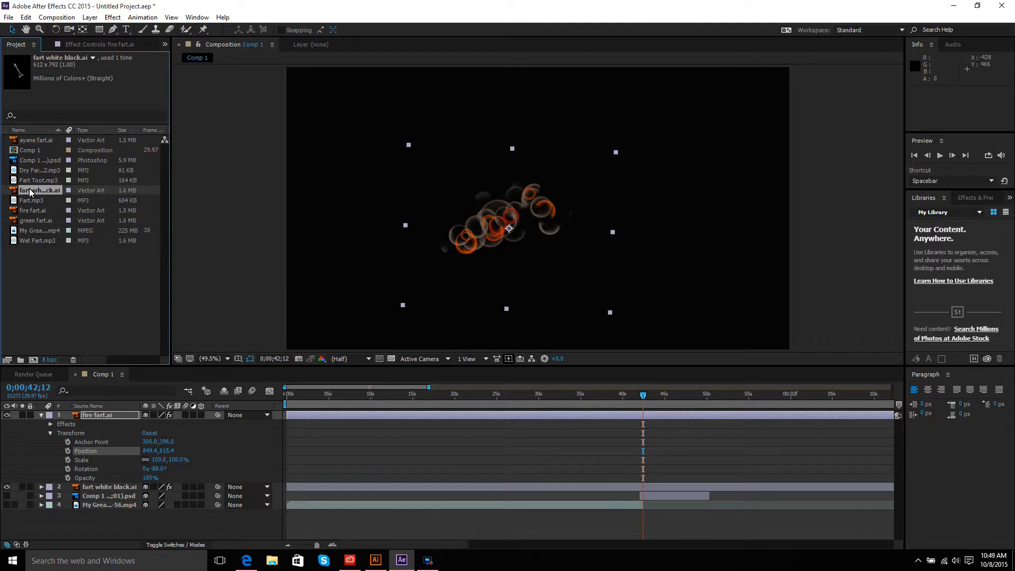
click(35, 221)
drag(40, 222, 503, 208)
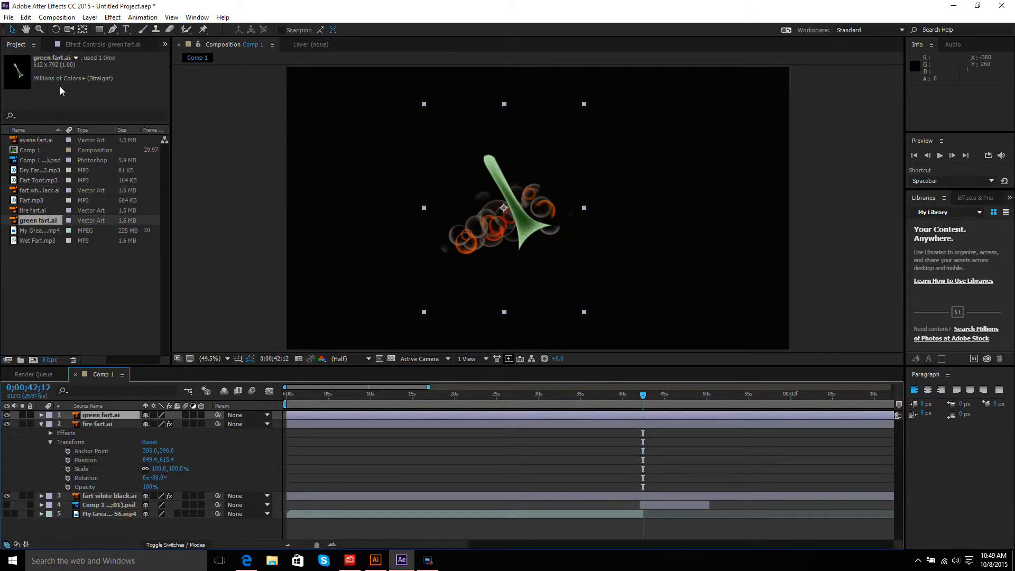
Step: Set the green fart.ai layer's scale to 111%, rotation to 273° and position to 800.7, 633.0
click(41, 423)
click(41, 415)
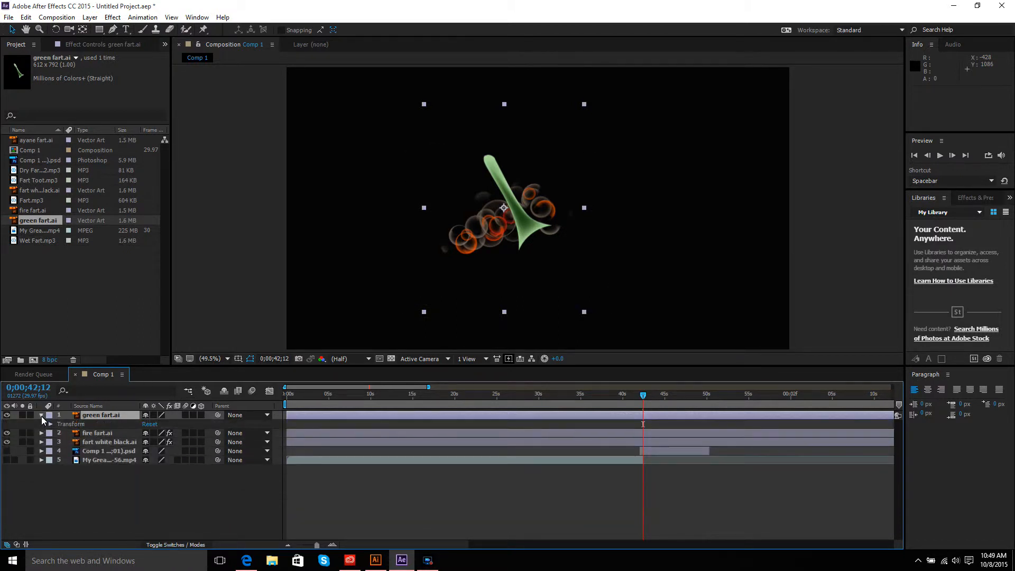
click(50, 424)
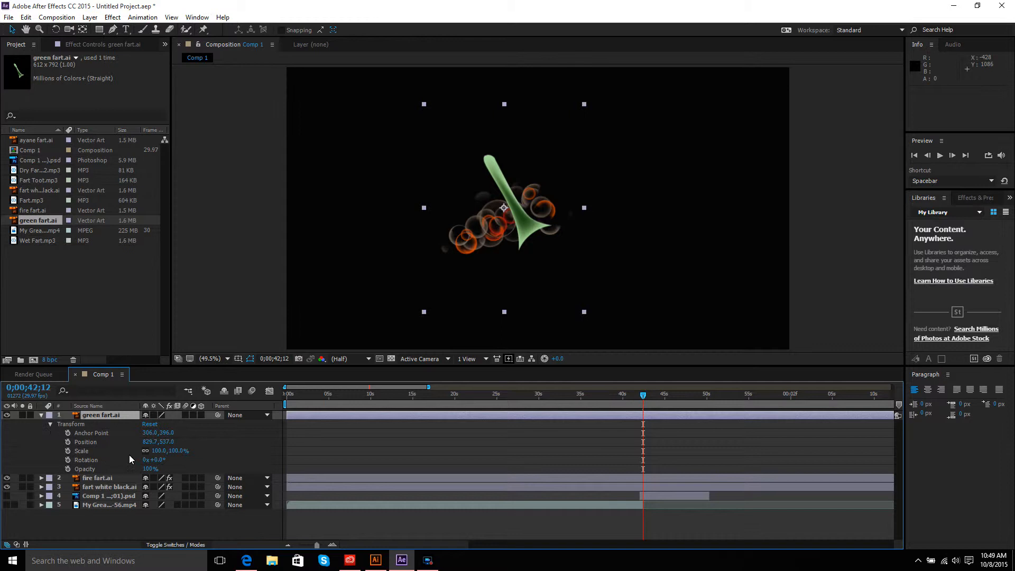
mouse_move(177, 453)
mouse_down()
mouse_move(204, 449)
mouse_move(162, 459)
mouse_move(182, 440)
mouse_move(158, 440)
mouse_move(173, 441)
mouse_up()
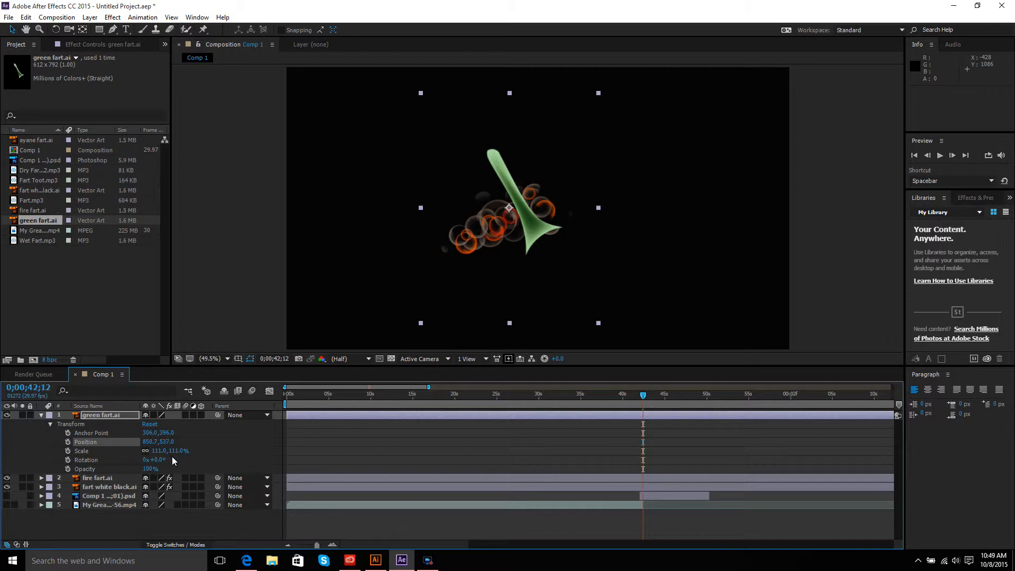
drag(160, 461, 306, 461)
drag(169, 442, 218, 444)
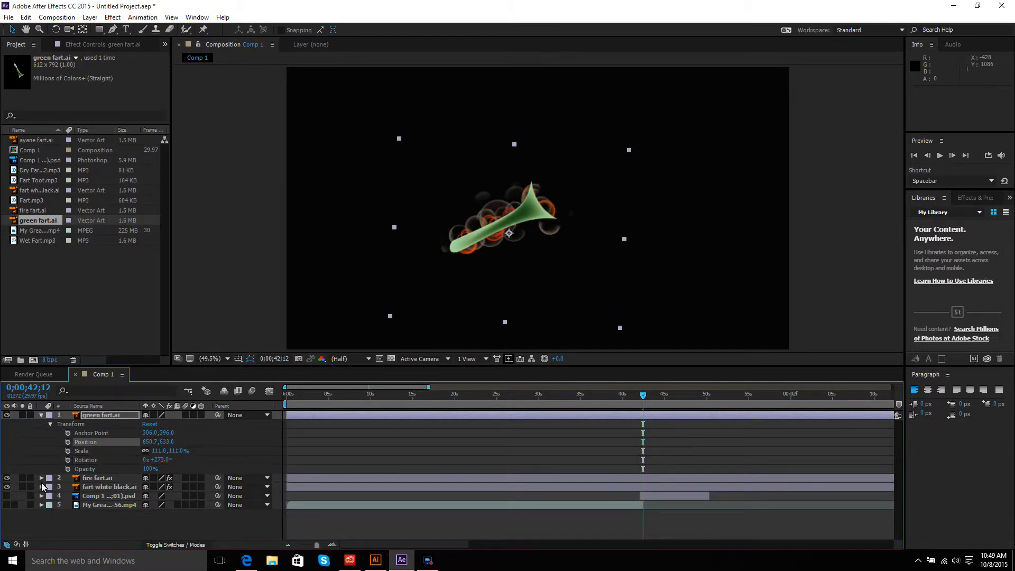
Step: Apply CC Bubbles to the green fart.ai layer and set its Bubble Amount to 562
click(112, 17)
mouse_move(163, 233)
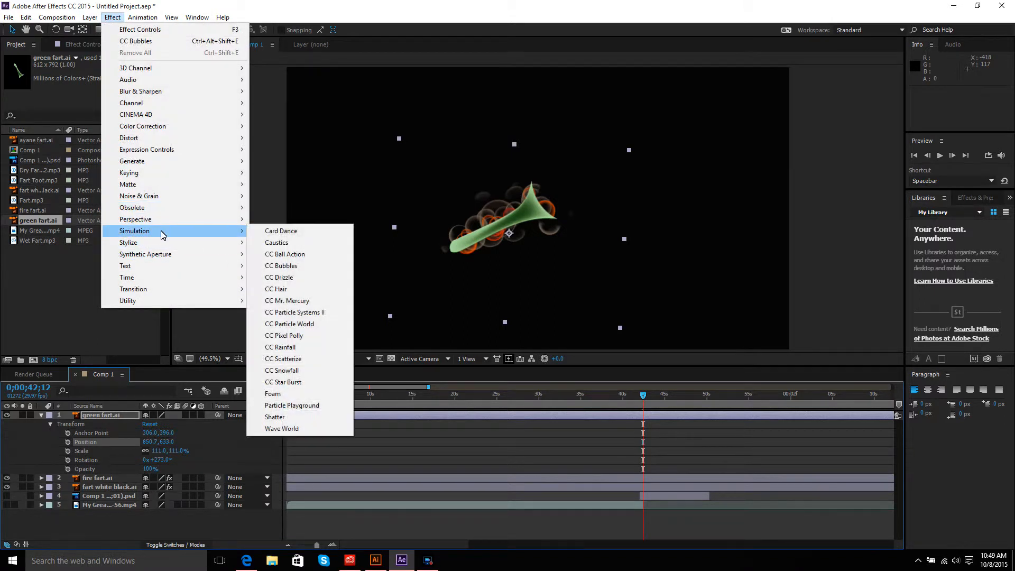
click(293, 266)
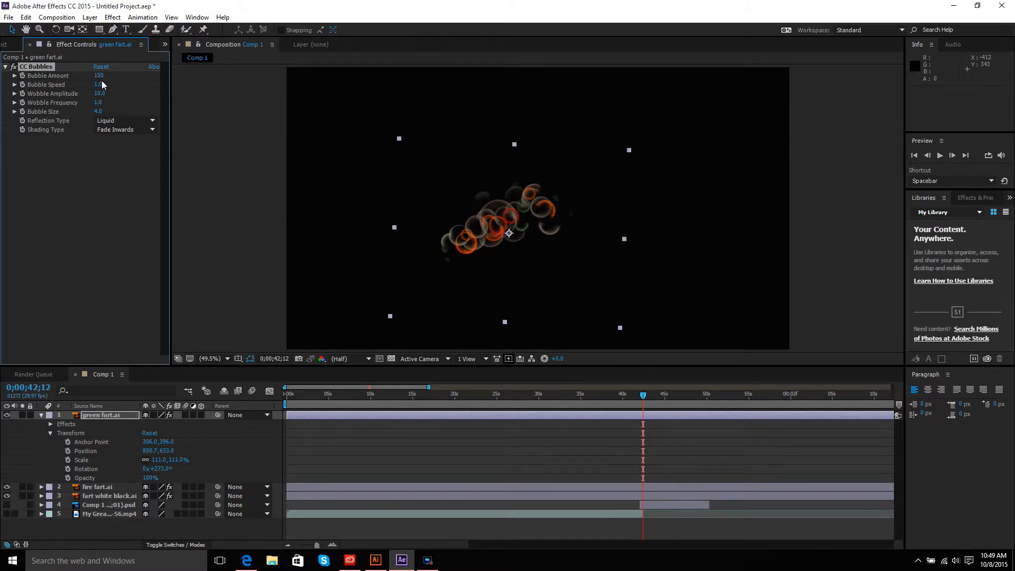
drag(99, 78, 335, 96)
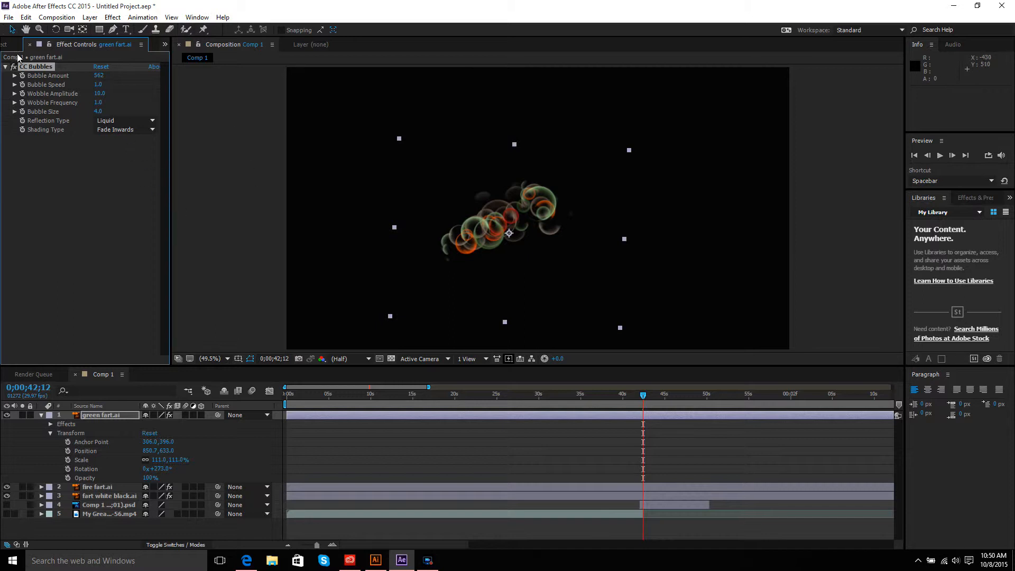
Step: Add ayane fart.ai from the project to the composition
click(167, 46)
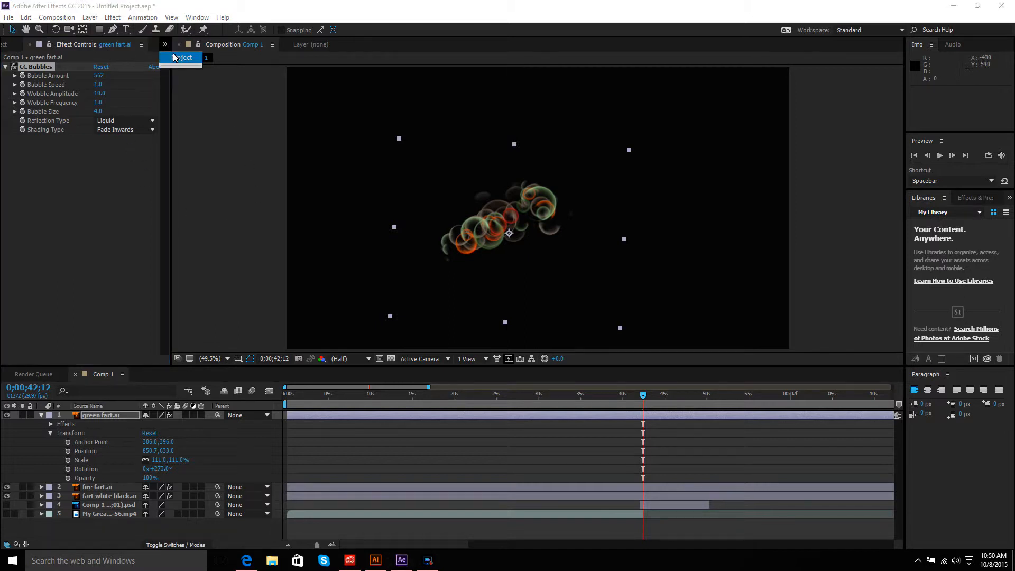
click(178, 57)
drag(39, 140, 432, 185)
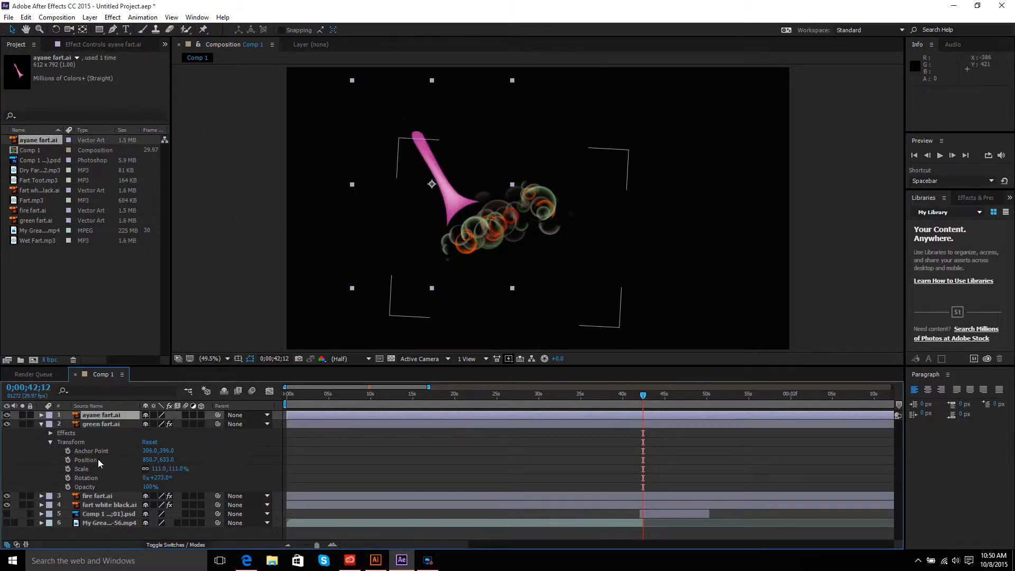
Step: Set the ayane fart.ai layer's rotation to 271°, position to 861.1, 601.1 and scale to 116%
click(41, 424)
click(41, 416)
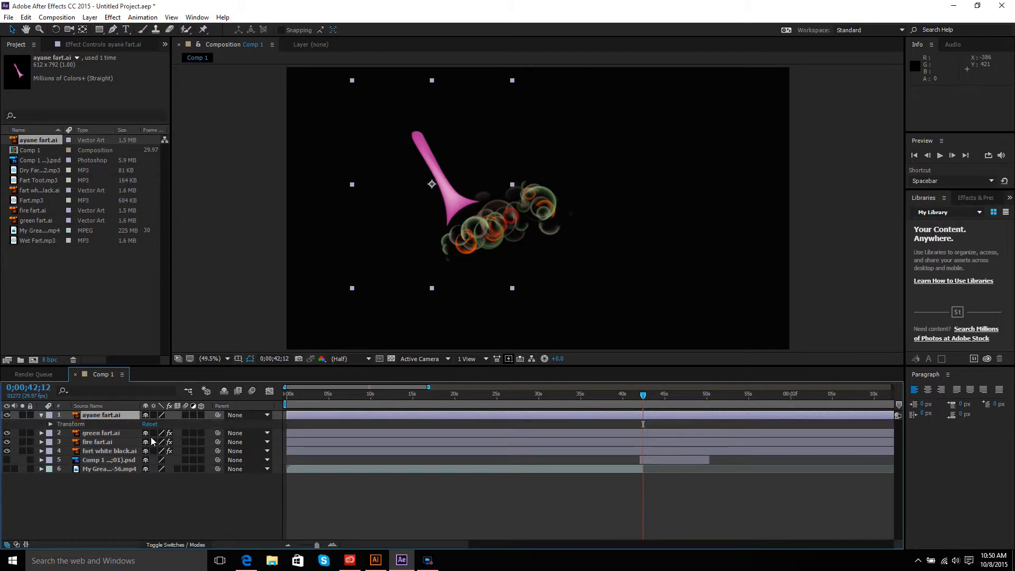
click(50, 424)
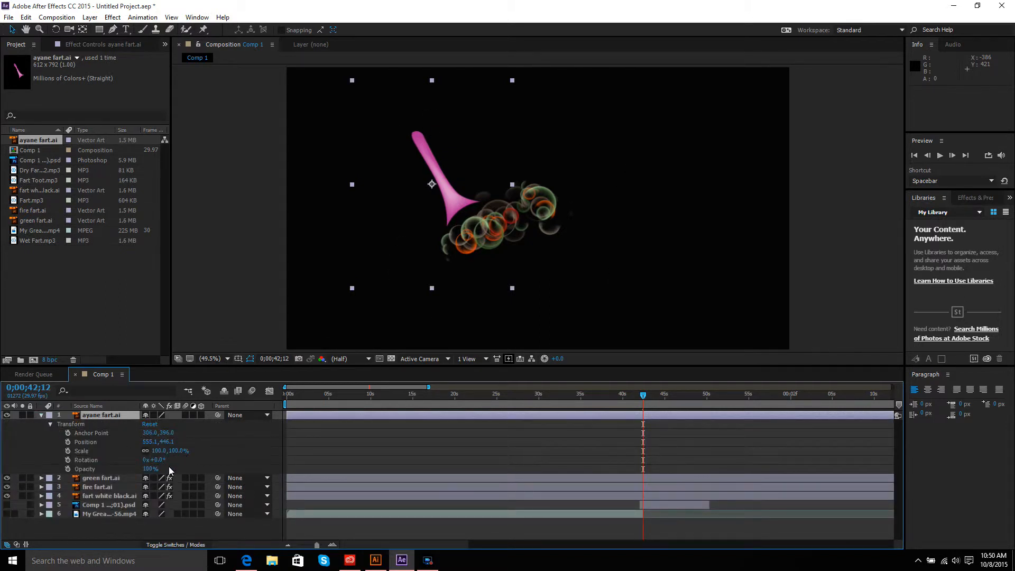
drag(161, 461, 301, 458)
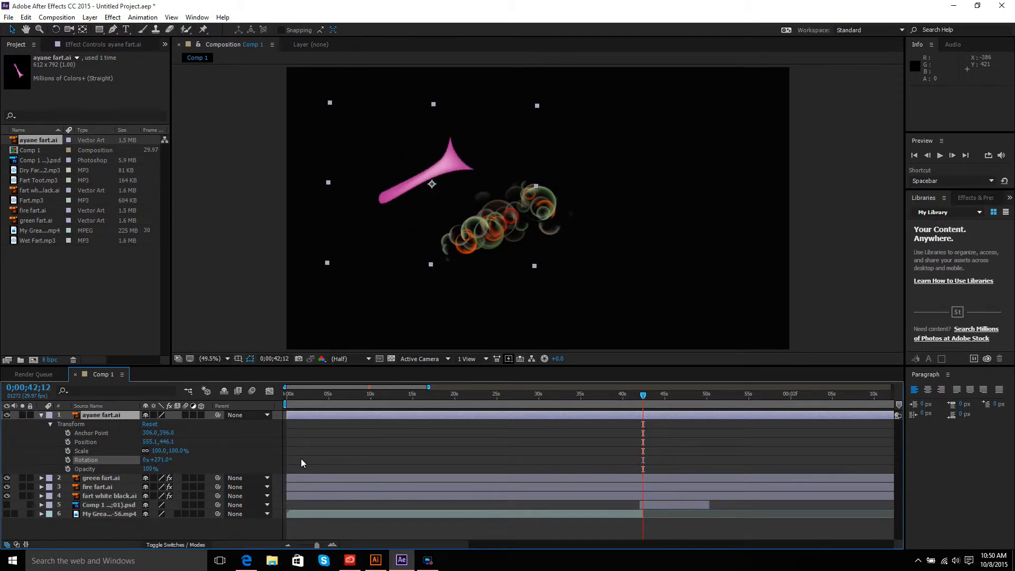
drag(167, 441, 341, 449)
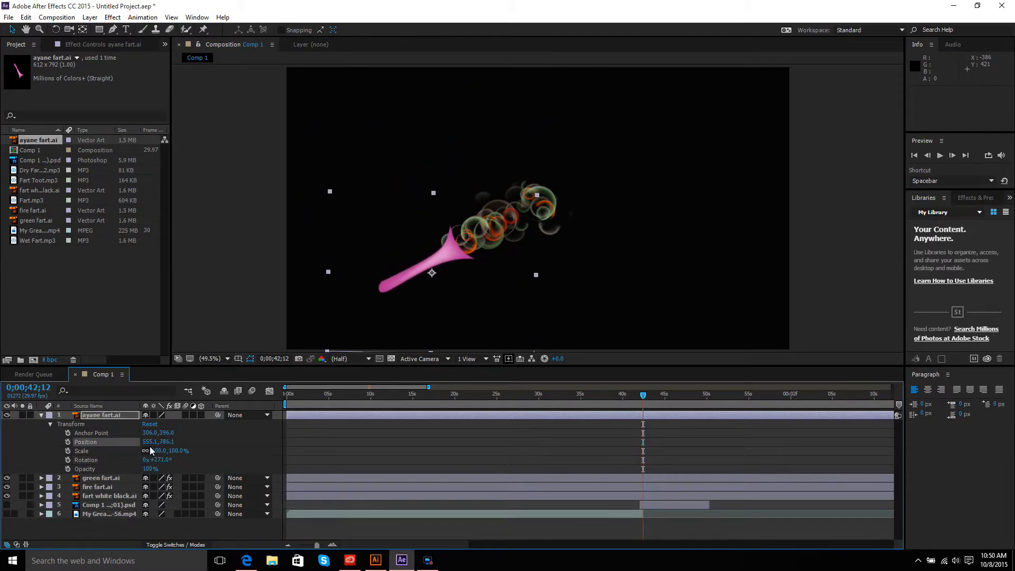
drag(149, 446, 87, 429)
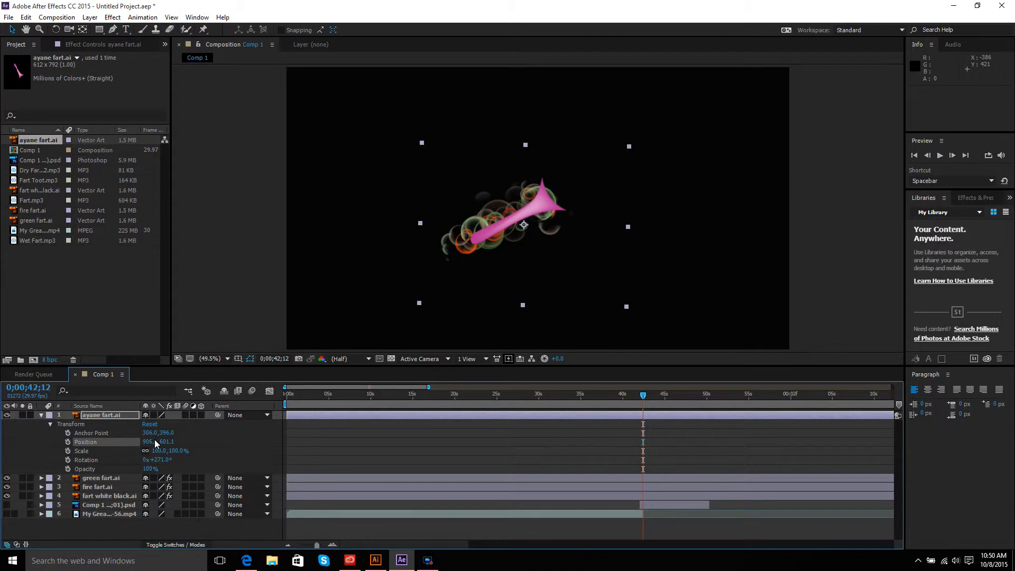
drag(154, 440, 135, 445)
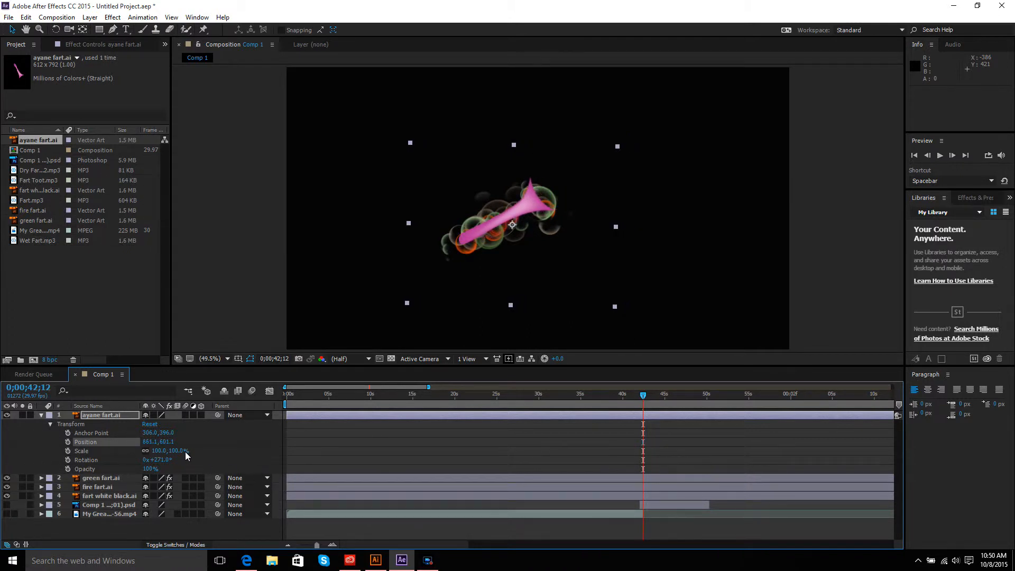
drag(185, 451, 186, 448)
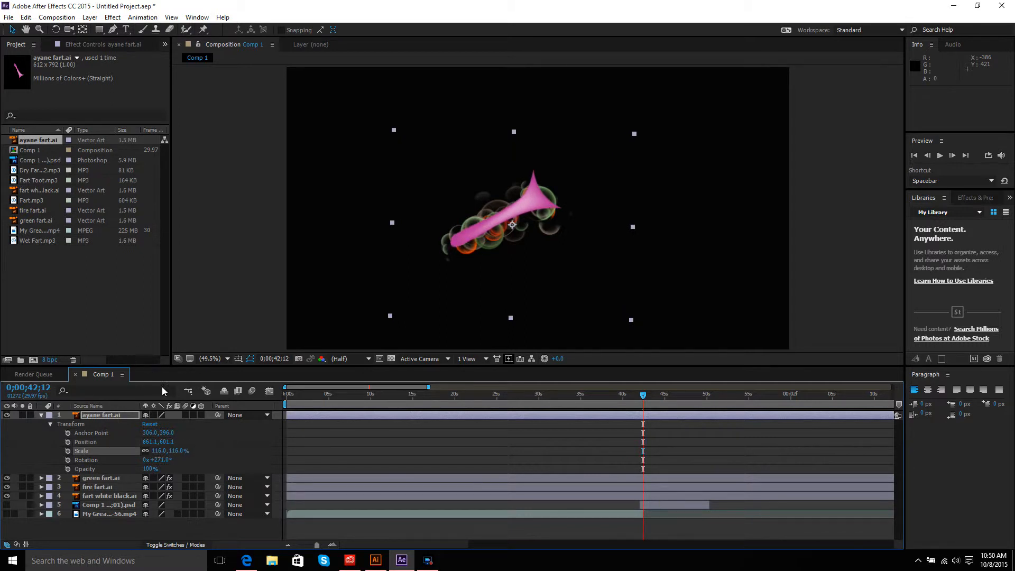
Step: Apply CC Bubbles to the ayane fart.ai layer and set its Bubble Amount to 527
click(119, 19)
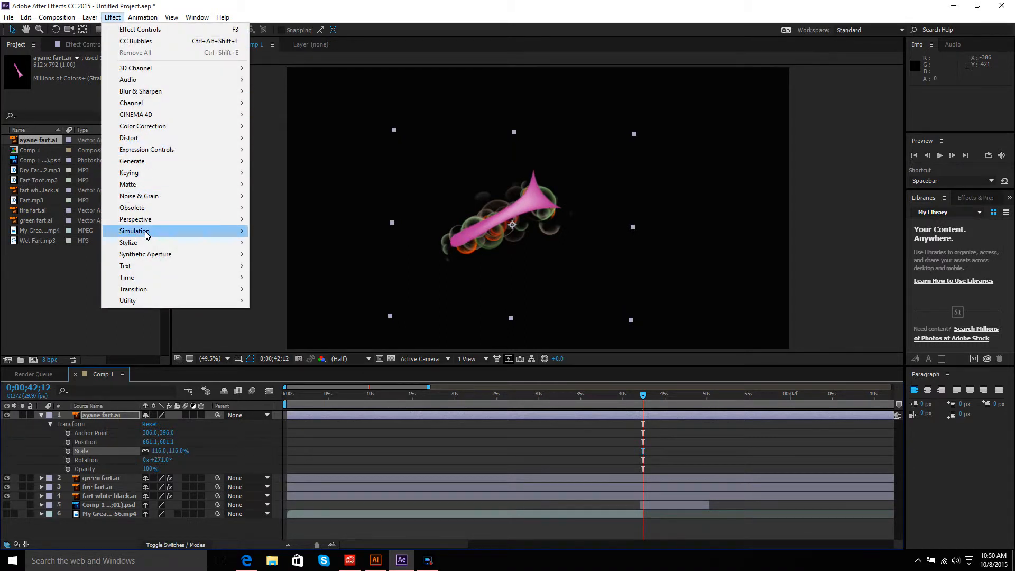
mouse_move(147, 232)
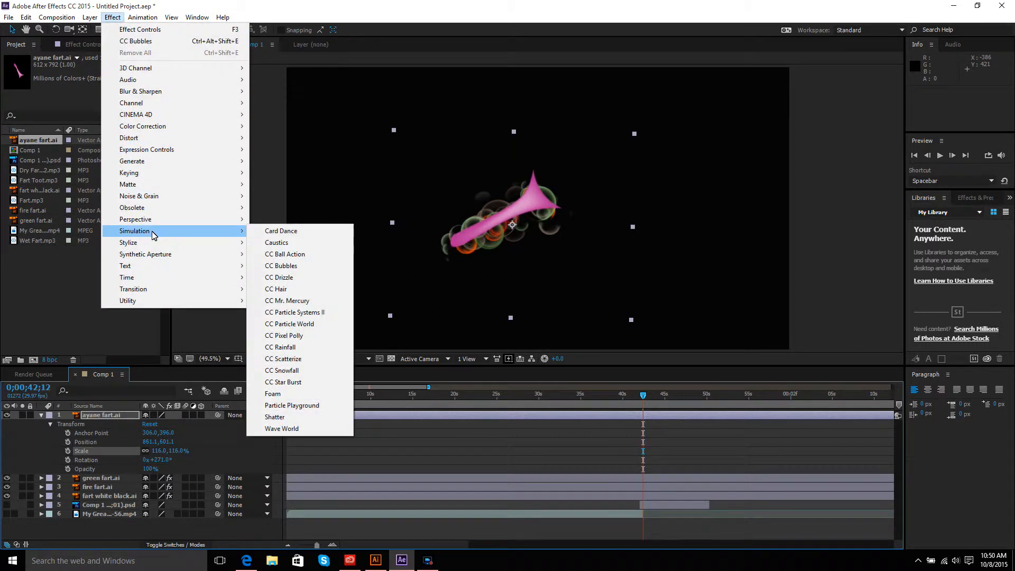
click(290, 266)
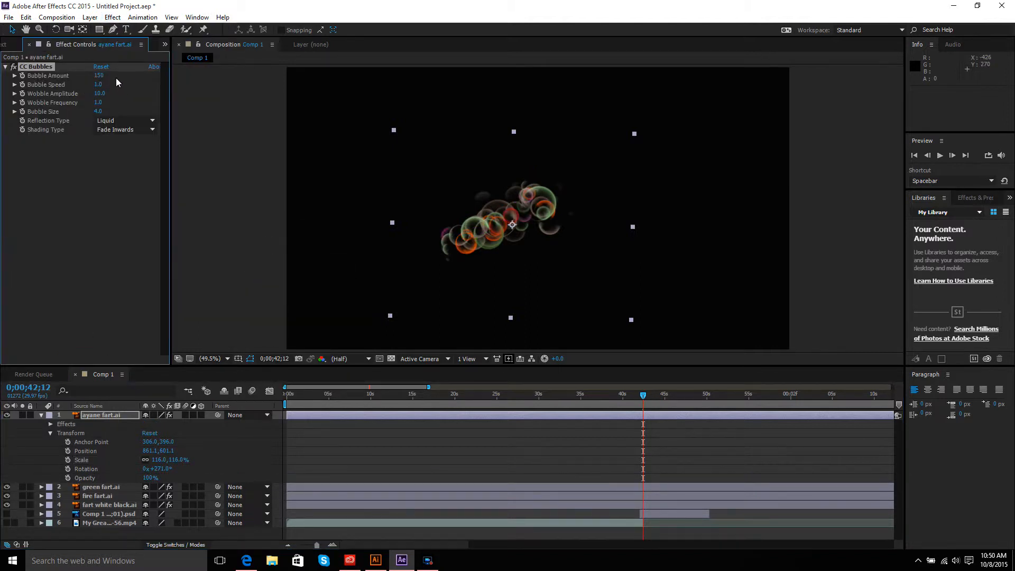
drag(101, 77, 330, 106)
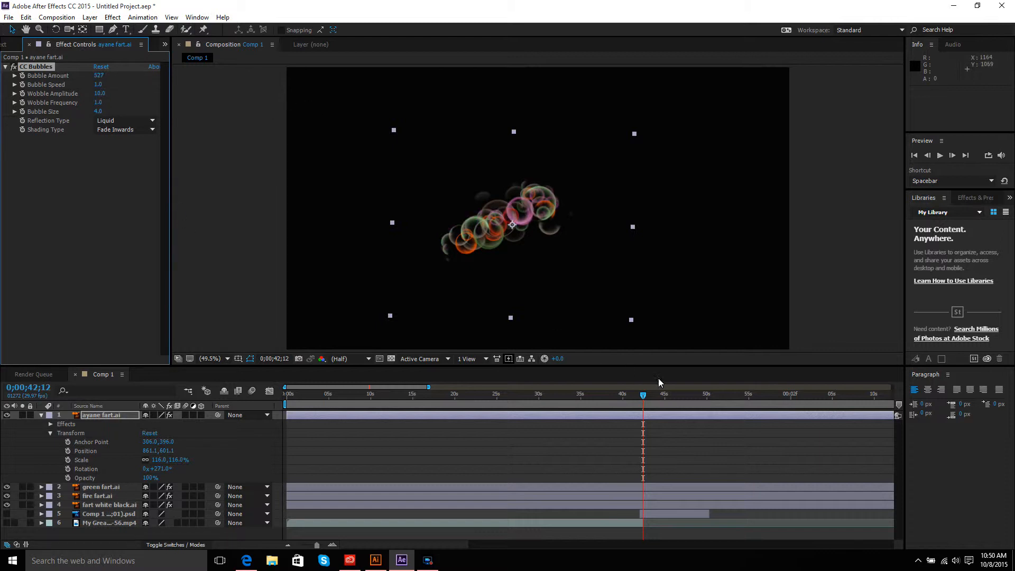
mouse_move(644, 394)
mouse_down()
mouse_move(562, 399)
mouse_move(626, 404)
mouse_up()
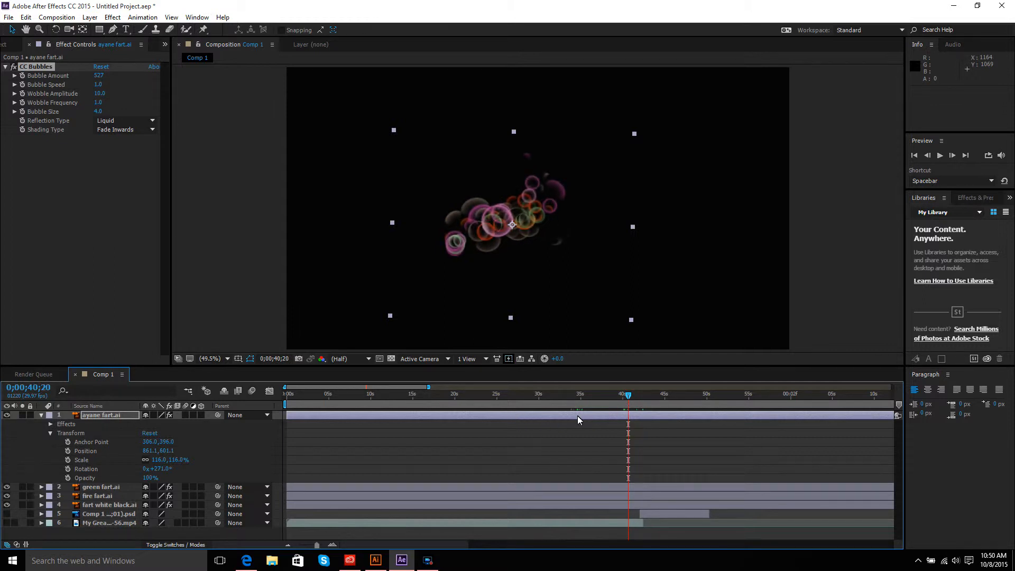
click(40, 415)
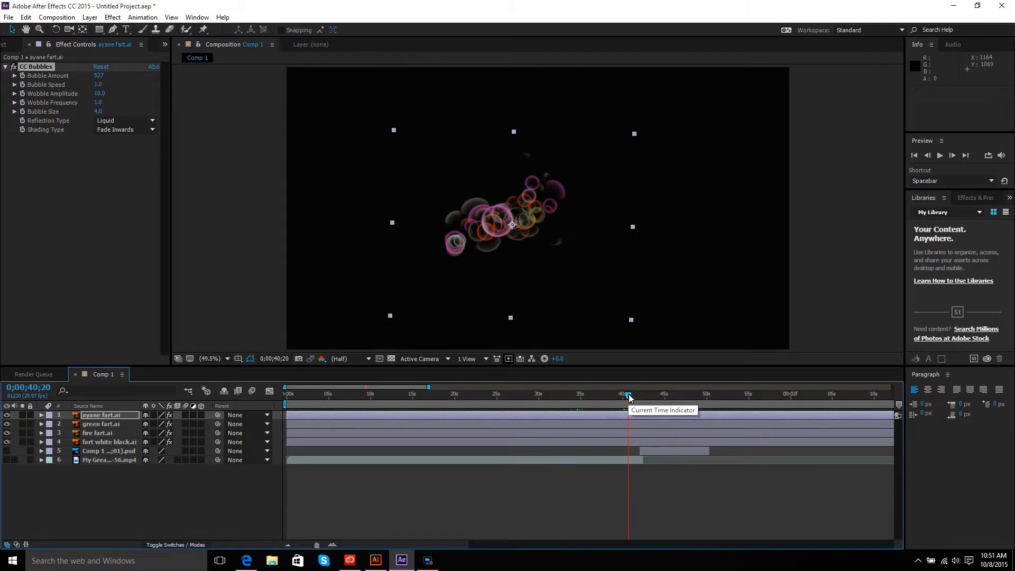
drag(629, 398, 381, 396)
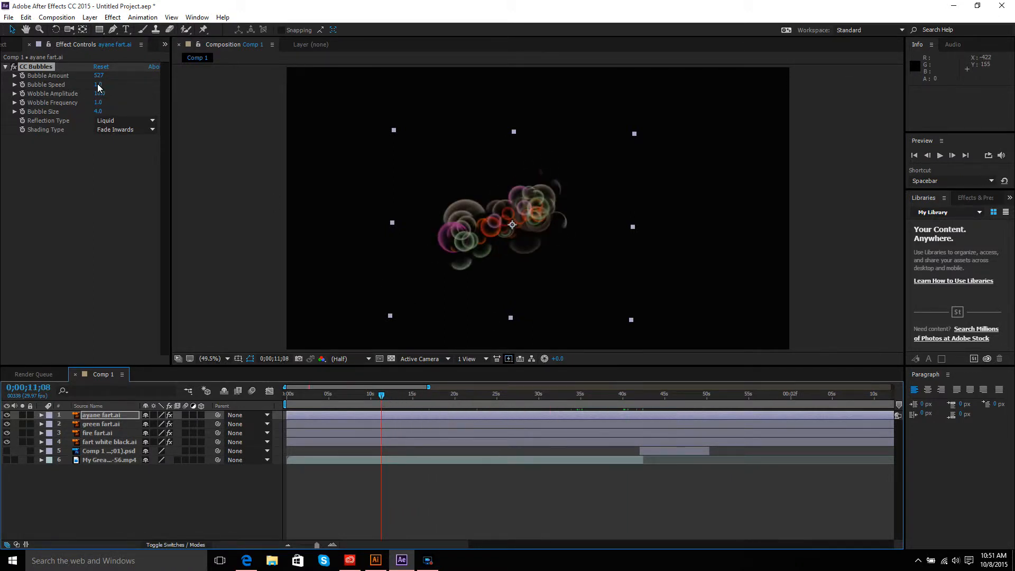
Step: Add the Dry Fart mp3 audio file from the project to the composition
click(164, 45)
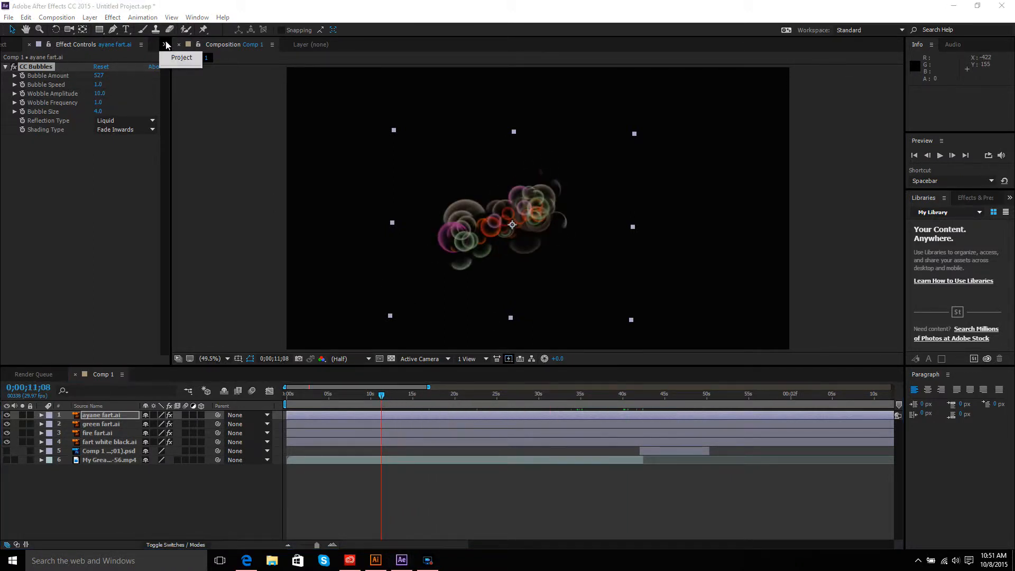
click(179, 60)
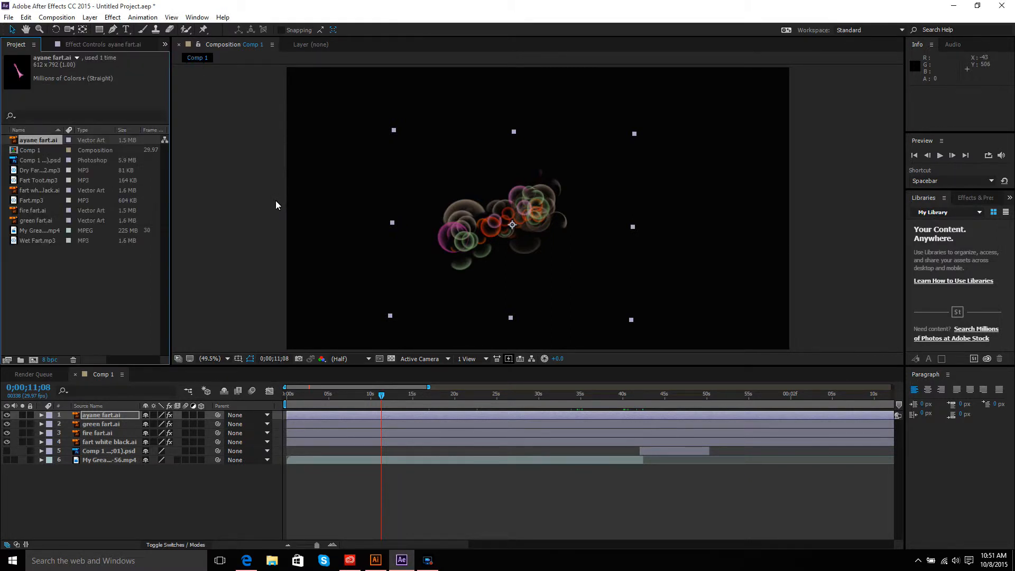
click(39, 171)
drag(39, 171, 413, 185)
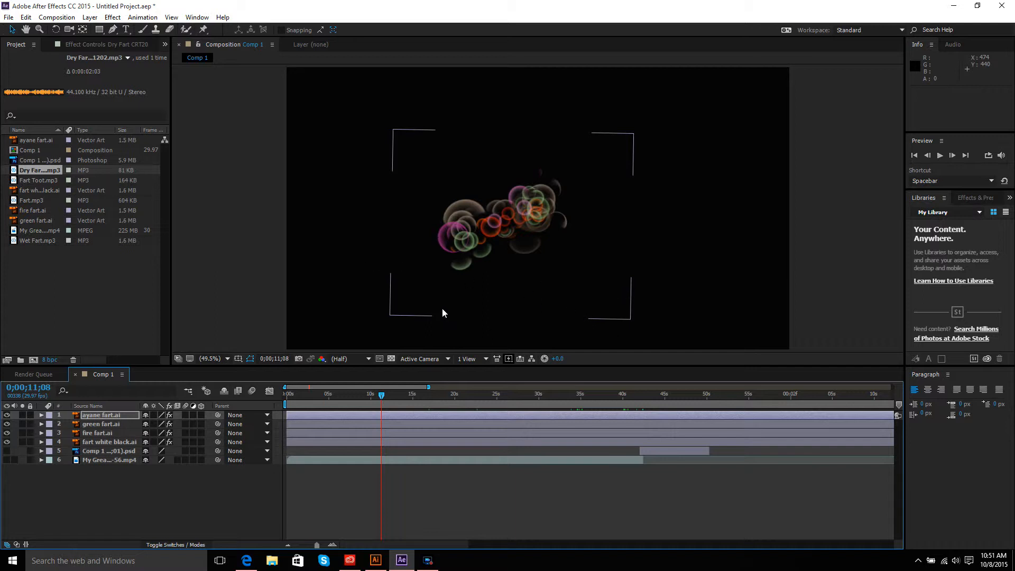
key(ctrl+slash)
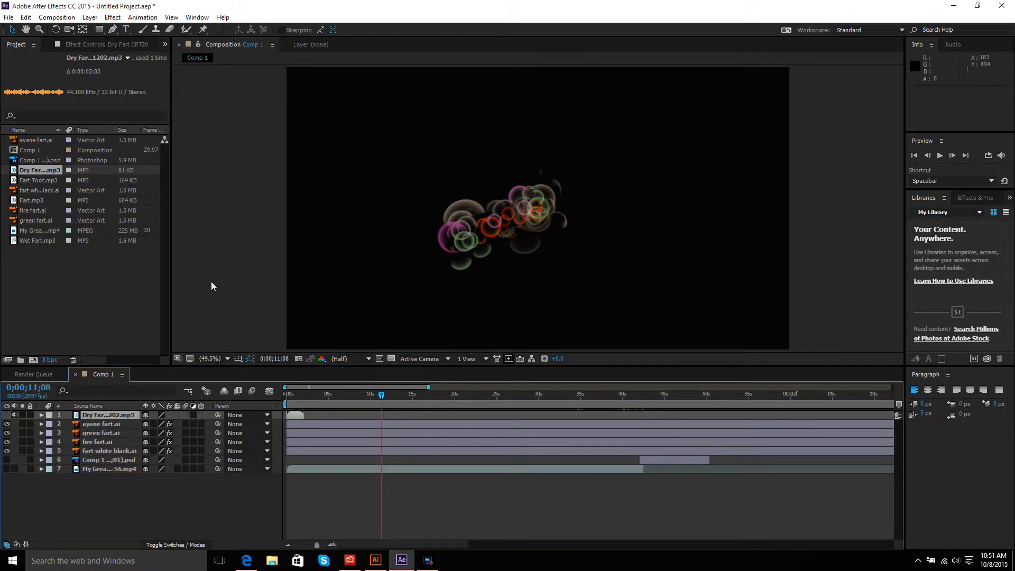
Step: Add Fart Toot.mp3, Wet Fart.mp3 and Fart.mp3 from the project to the composition
click(45, 180)
drag(45, 180, 386, 187)
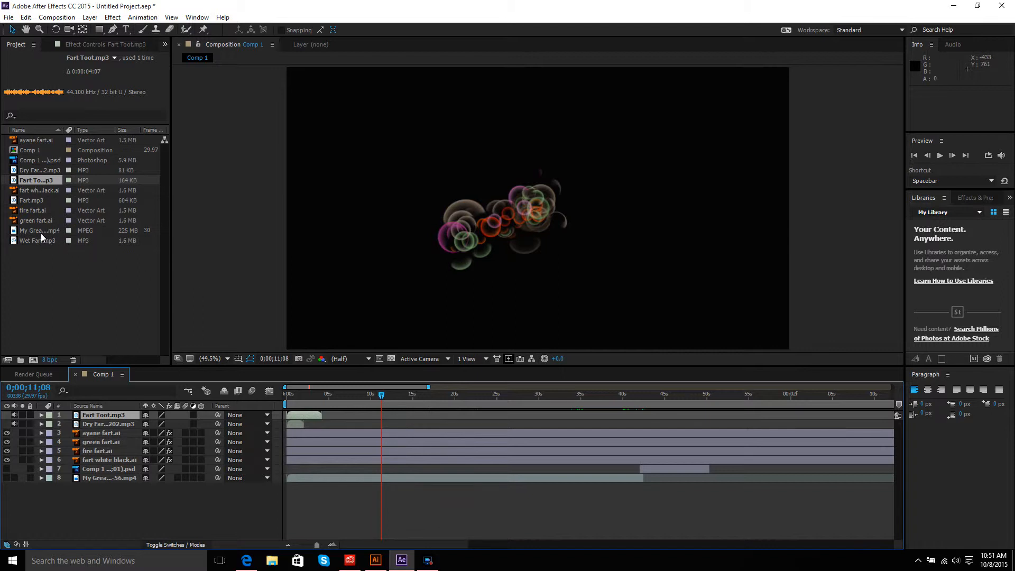
drag(39, 241, 384, 237)
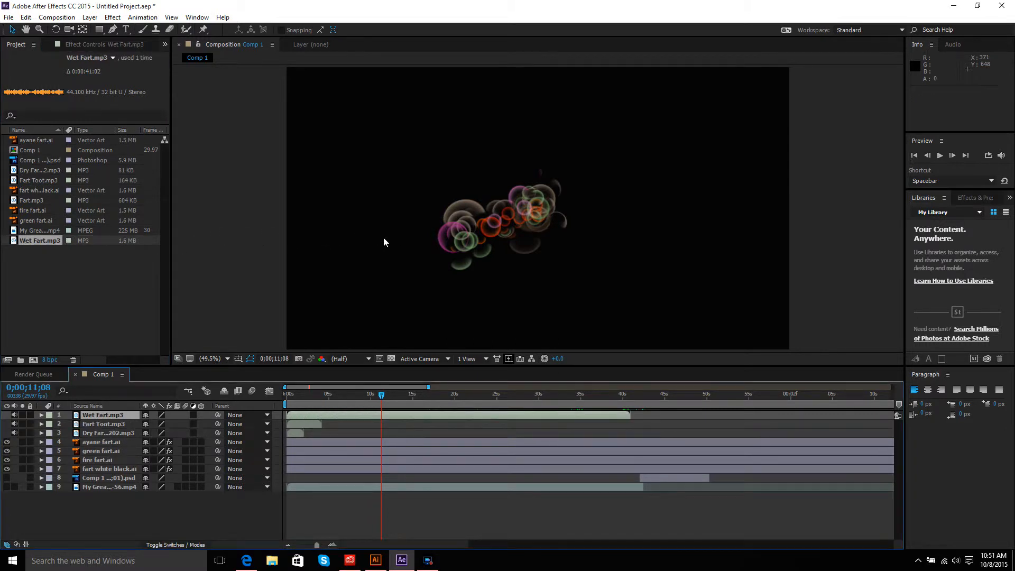
click(39, 201)
drag(39, 201, 425, 205)
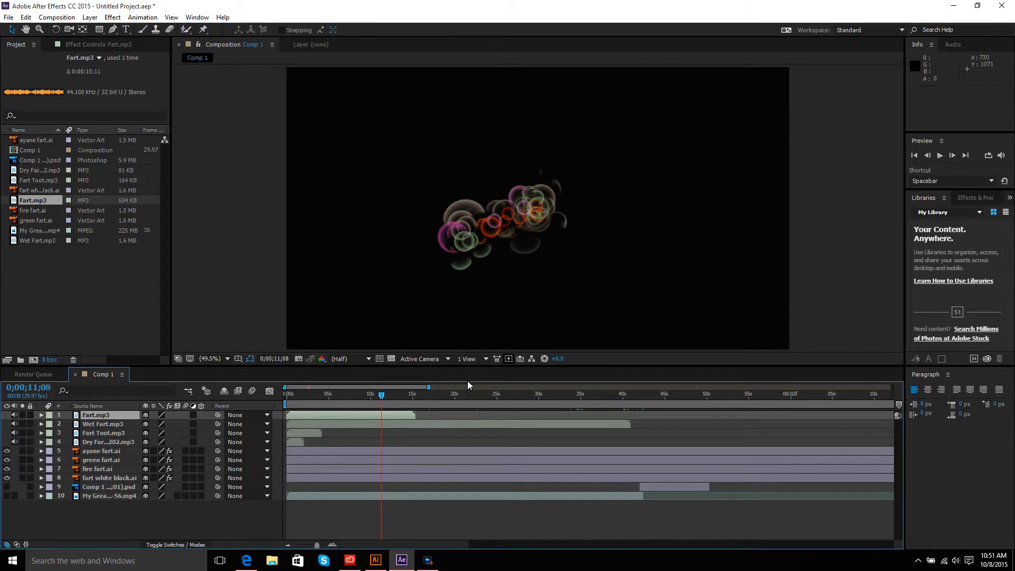
Step: Duplicate the Fart Toot.mp3 layer twice and stagger the copies and the Dry Fart layer one after another in time
click(310, 433)
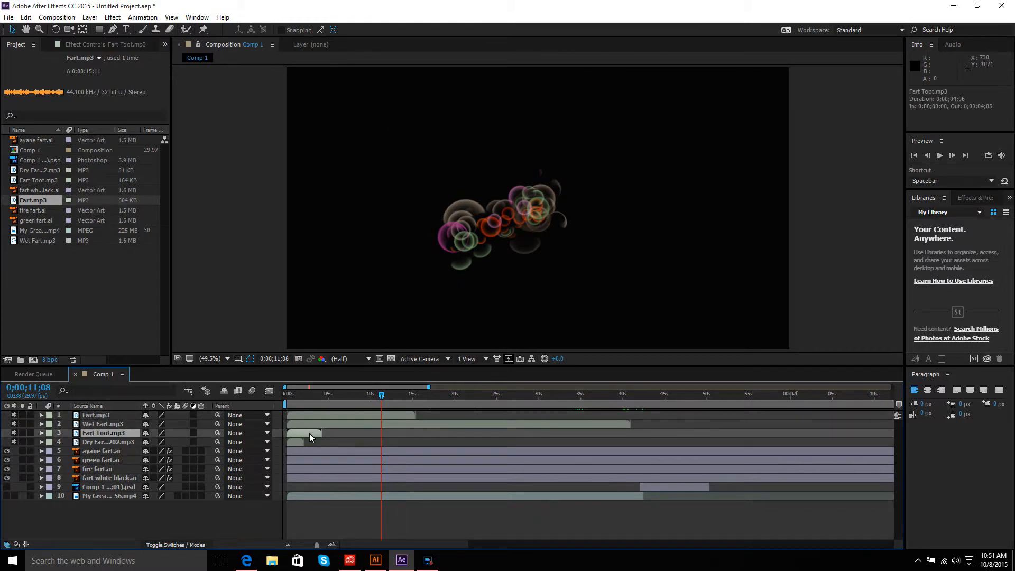
key(ctrl+d)
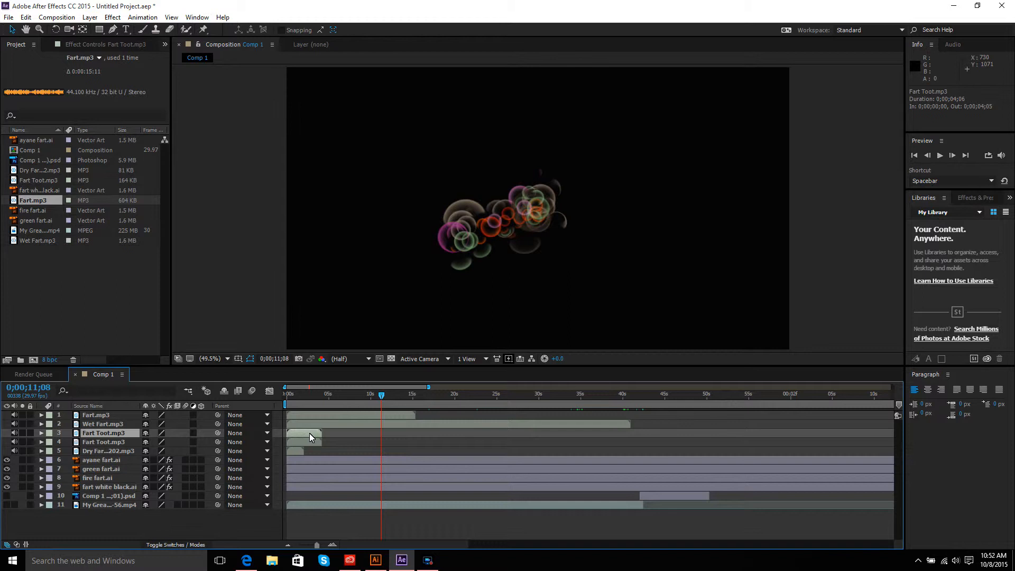
key(ctrl+d)
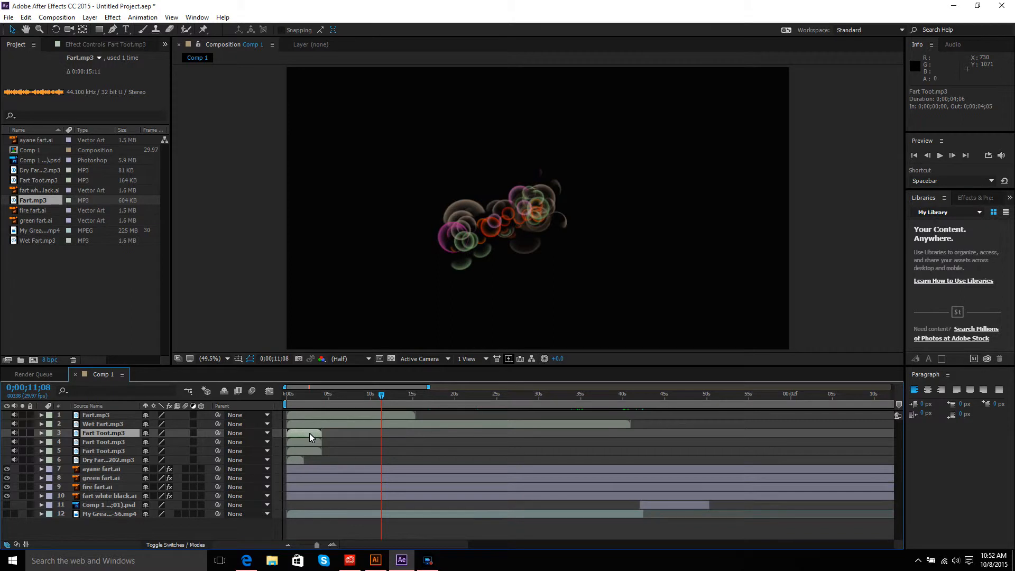
drag(310, 443, 353, 442)
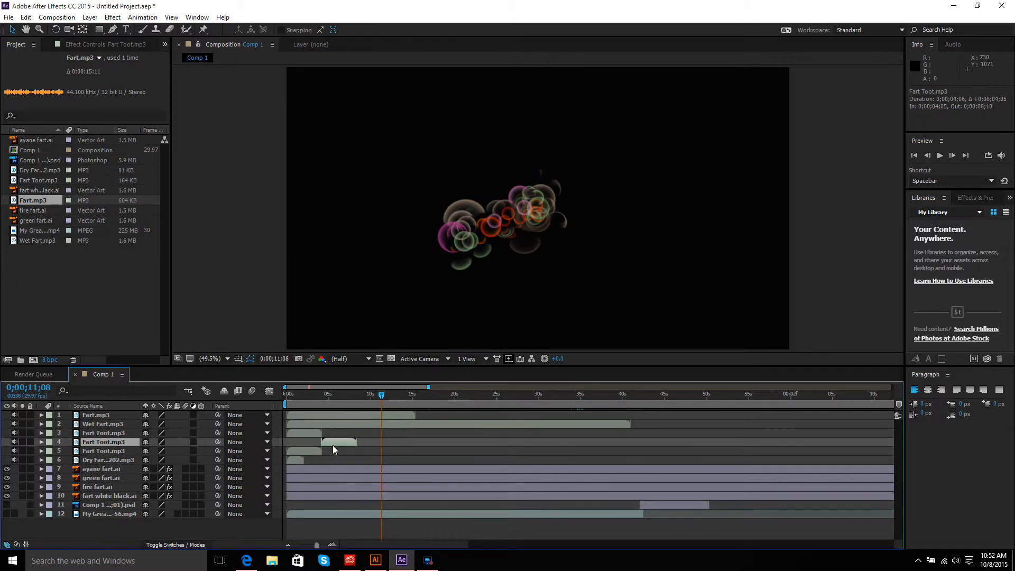
click(320, 452)
drag(318, 452, 364, 453)
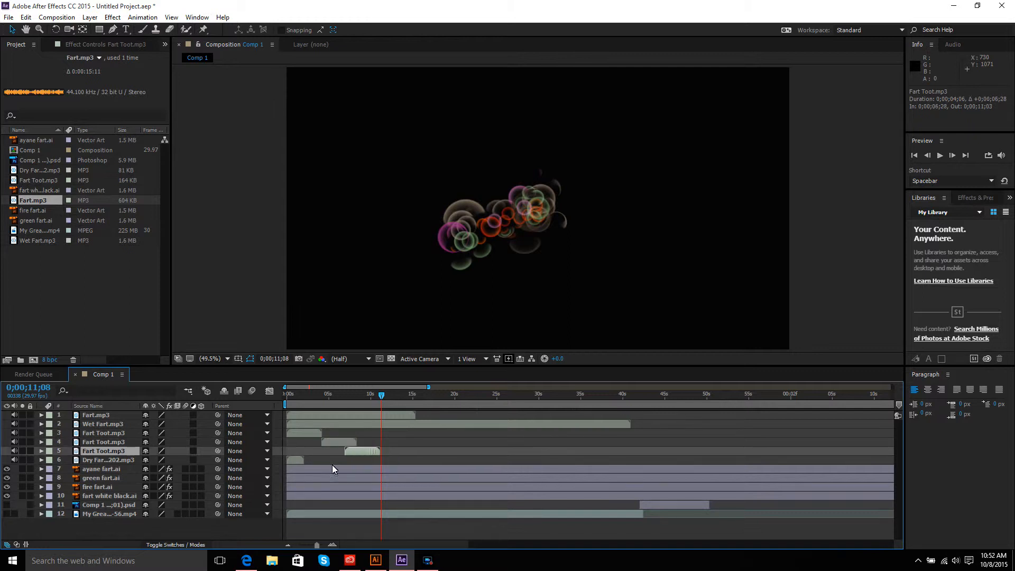
drag(299, 458, 322, 459)
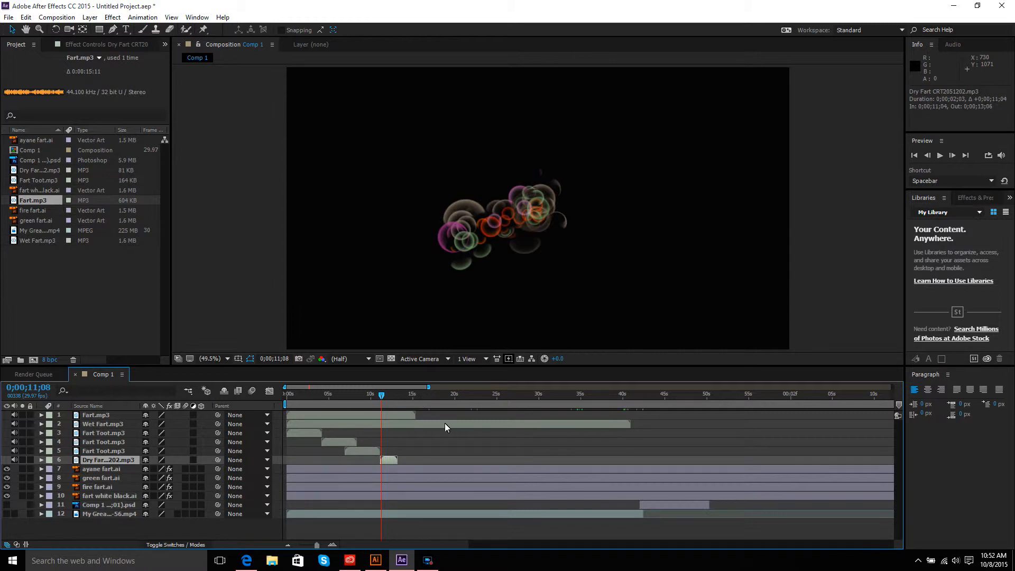
Step: Preview the composition from the beginning with its sound
drag(382, 395, 286, 394)
click(940, 155)
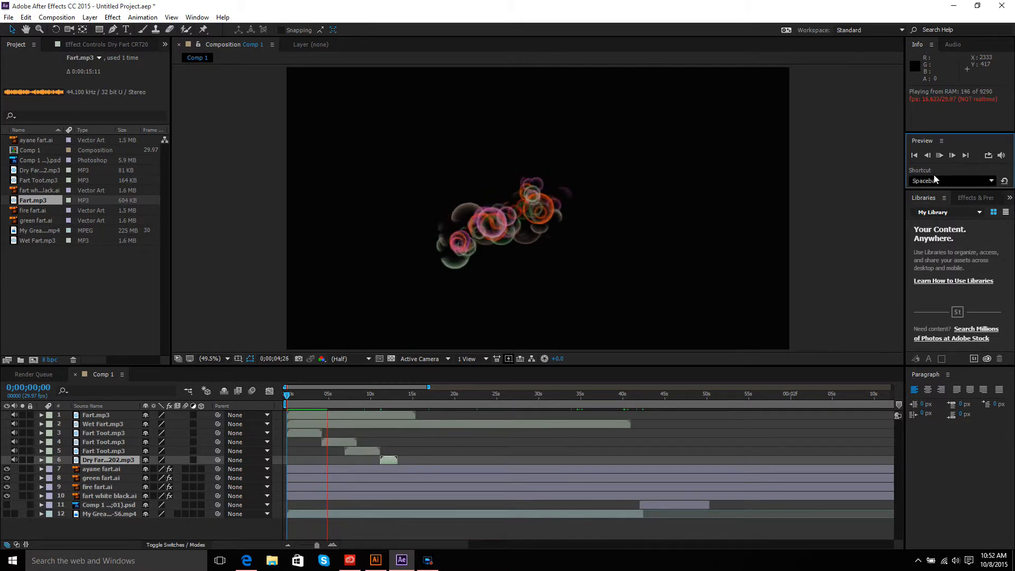
click(939, 159)
click(940, 156)
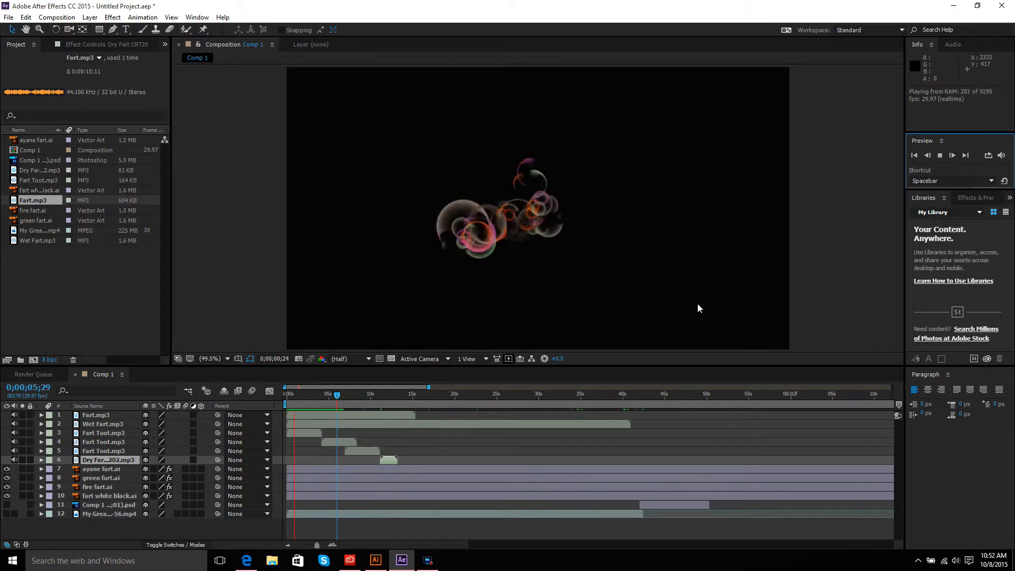
click(939, 156)
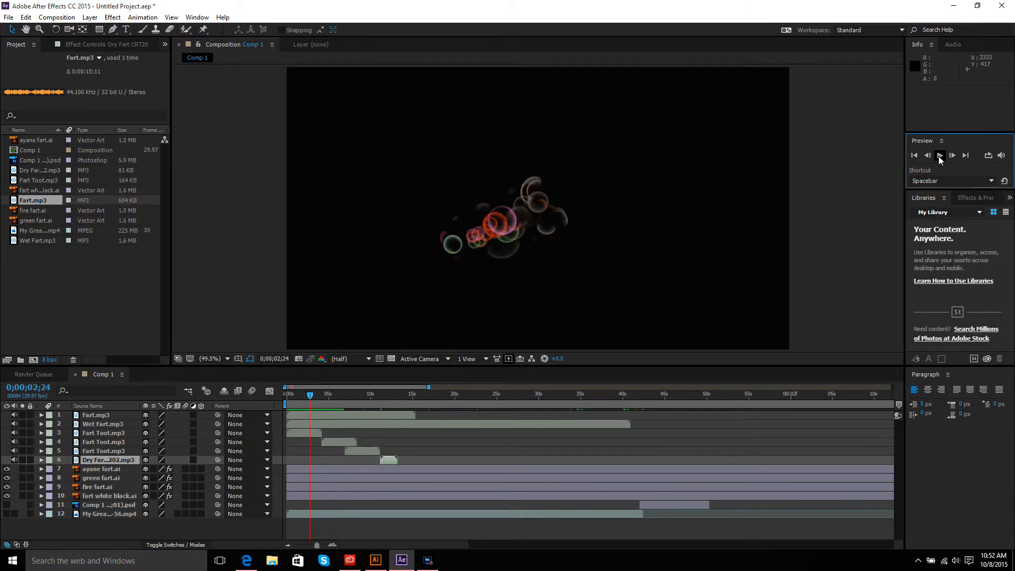
Step: Delete the three Fart Toot.mp3 layers from the composition
click(312, 433)
key(Delete)
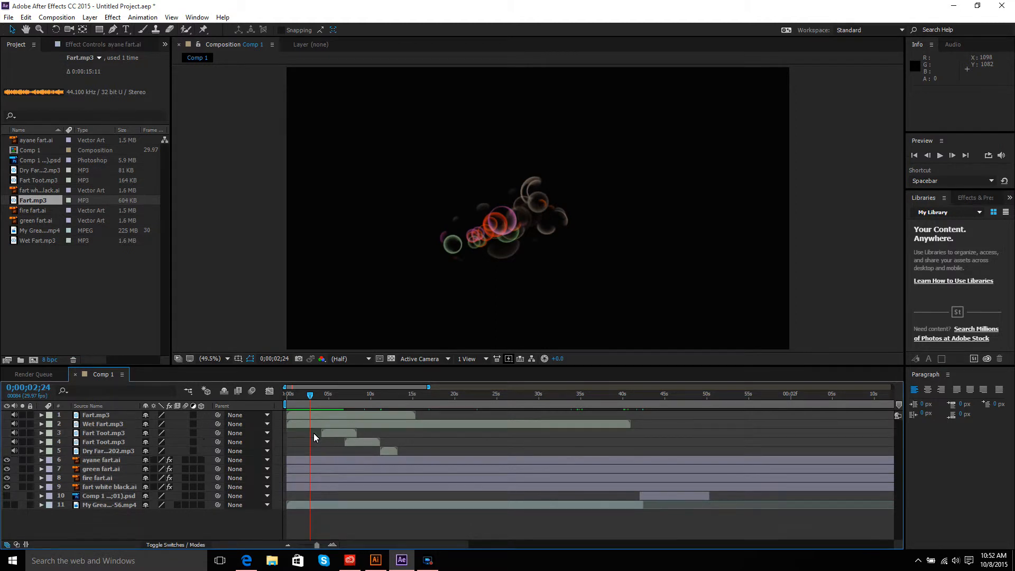
click(336, 430)
key(Delete)
click(354, 433)
key(Delete)
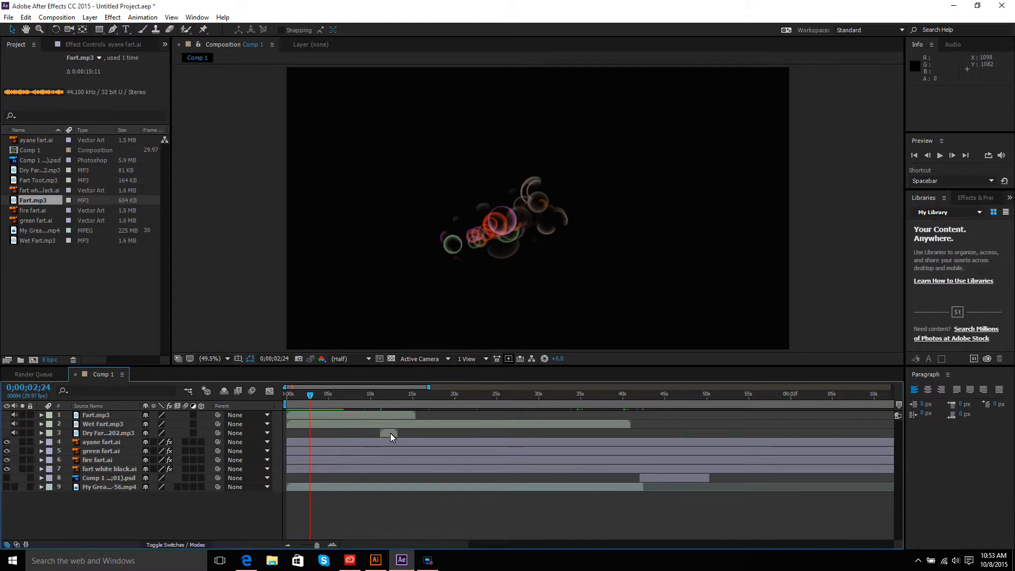
Step: Preview the composition with sound
click(938, 156)
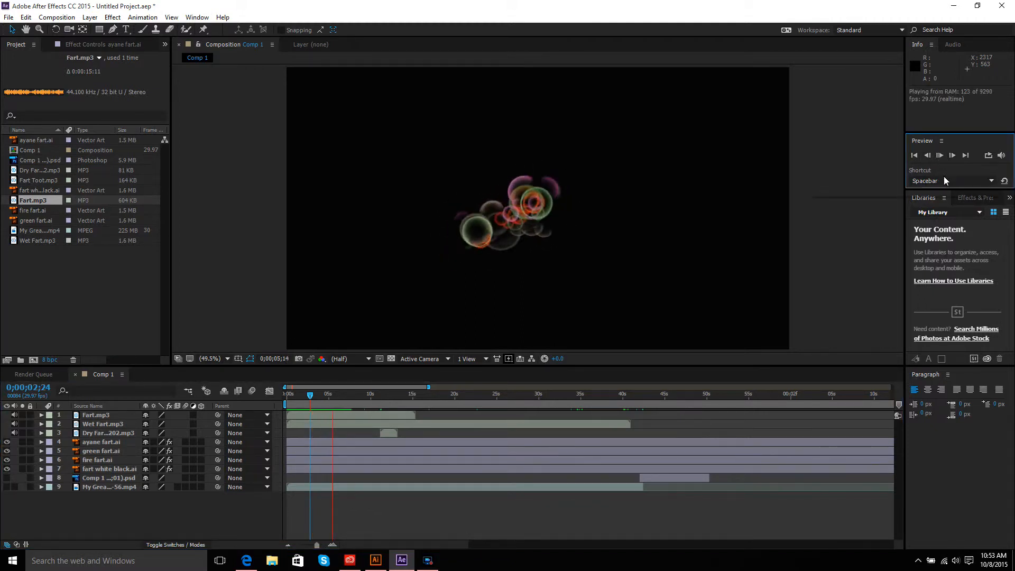
click(939, 156)
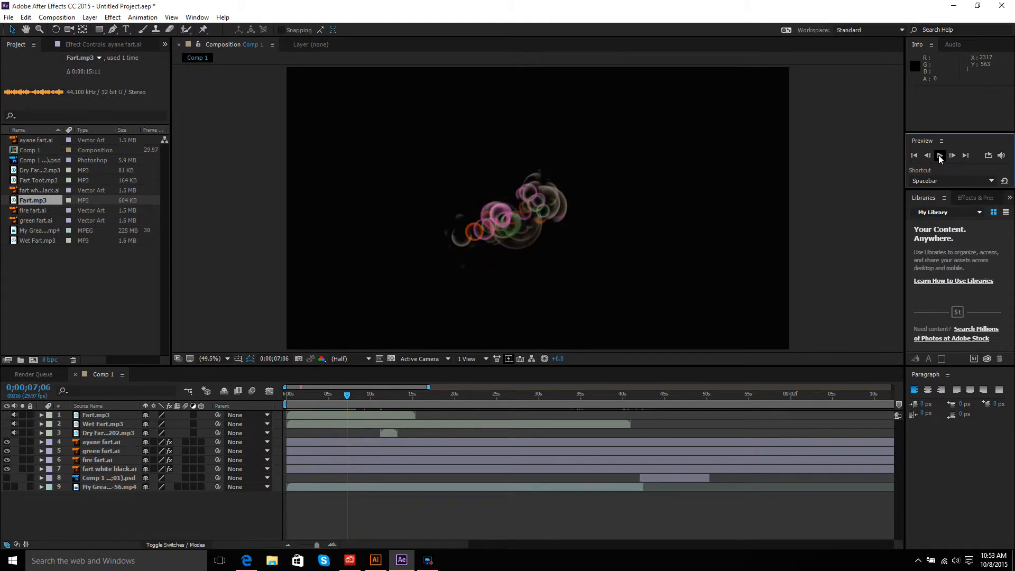
click(568, 424)
Step: Delete the Fart.mp3 and Dry Fart mp3 layers from the composition
click(381, 415)
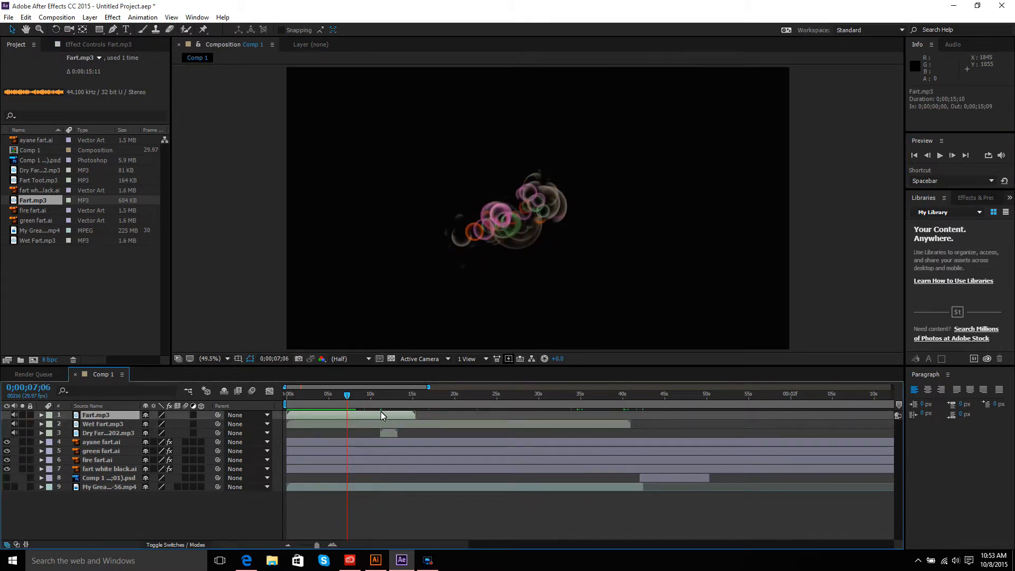
key(Delete)
click(390, 425)
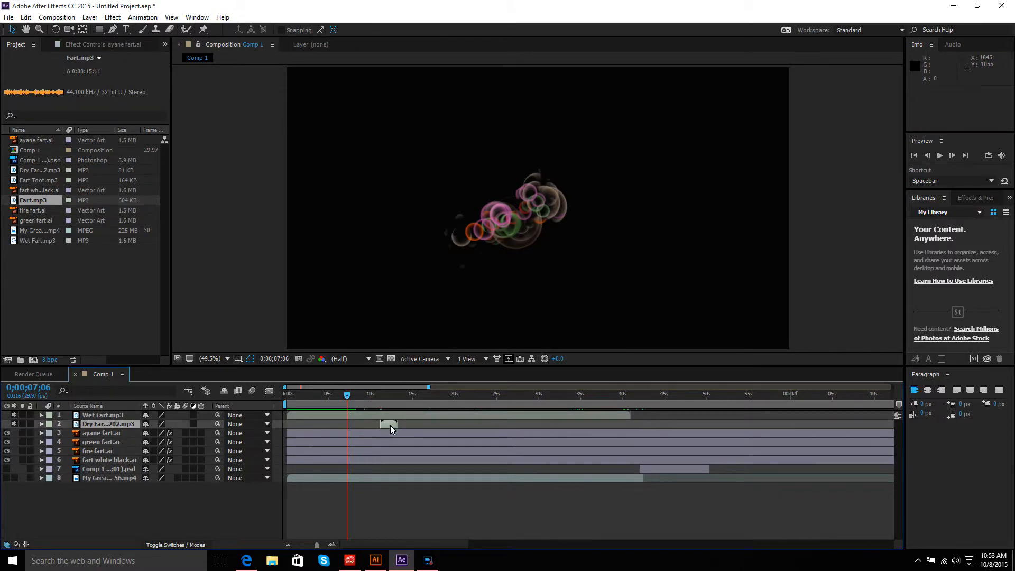
key(Delete)
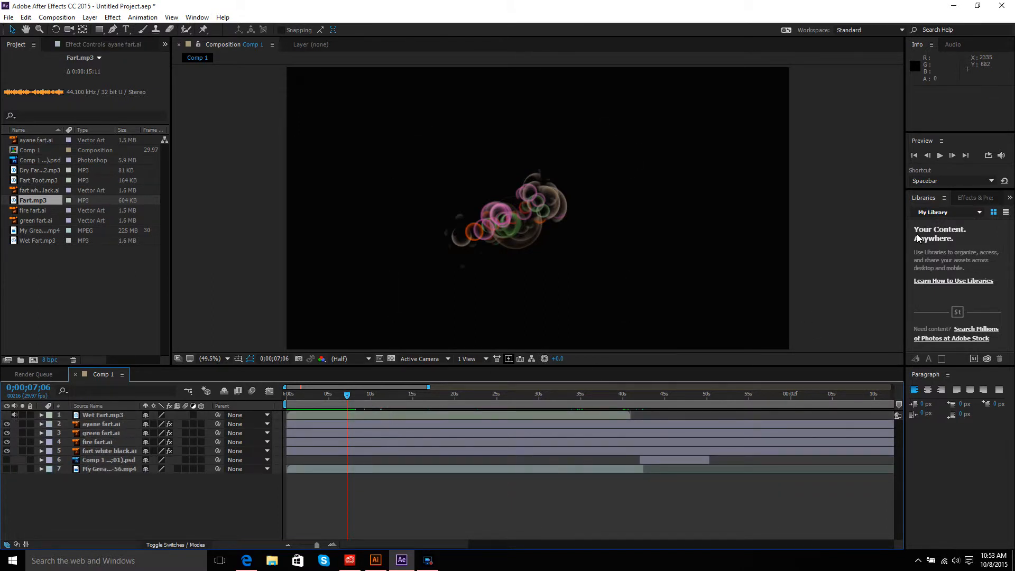
Step: Preview the composition again with its remaining sound
click(939, 156)
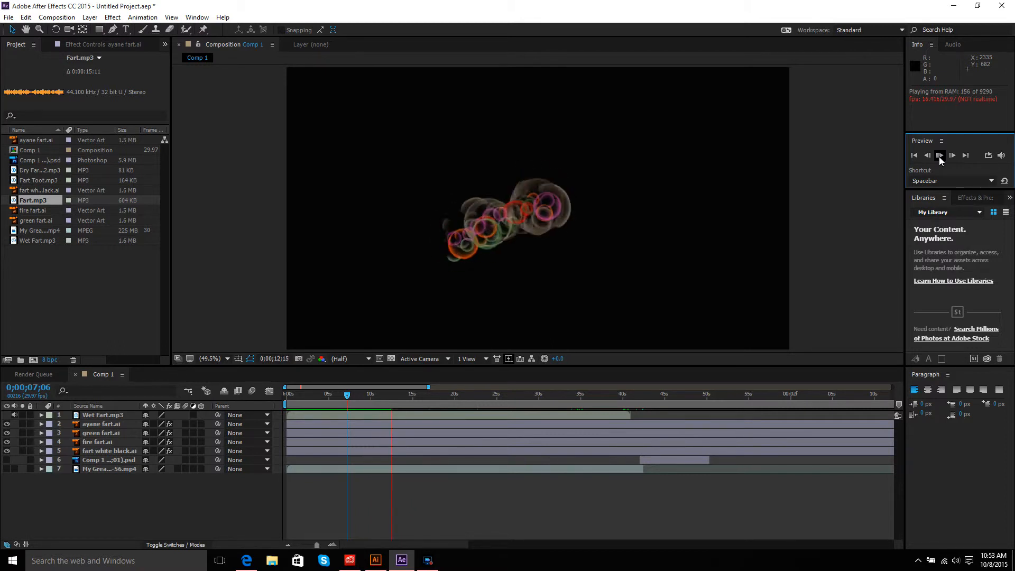
click(939, 156)
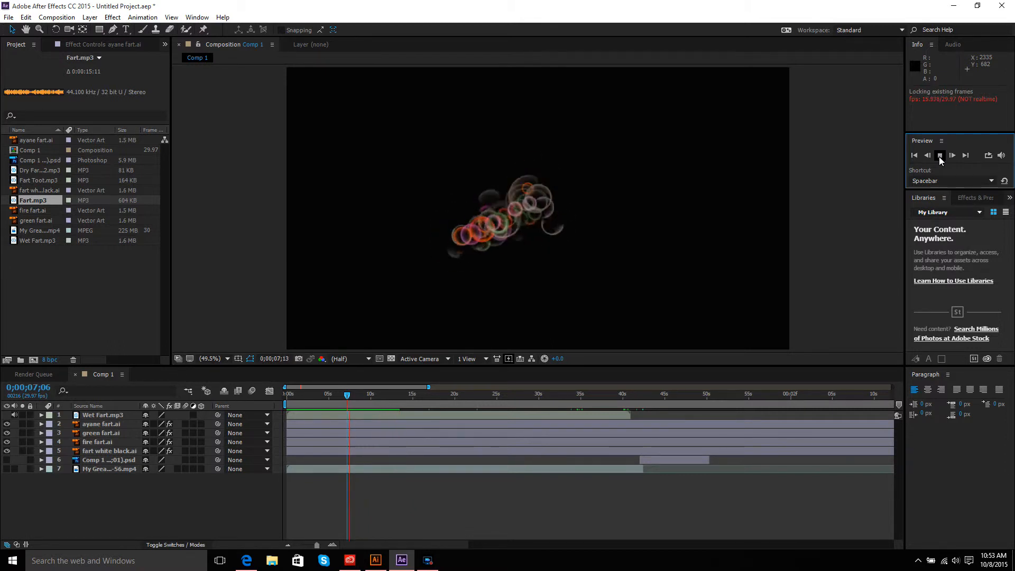
click(939, 156)
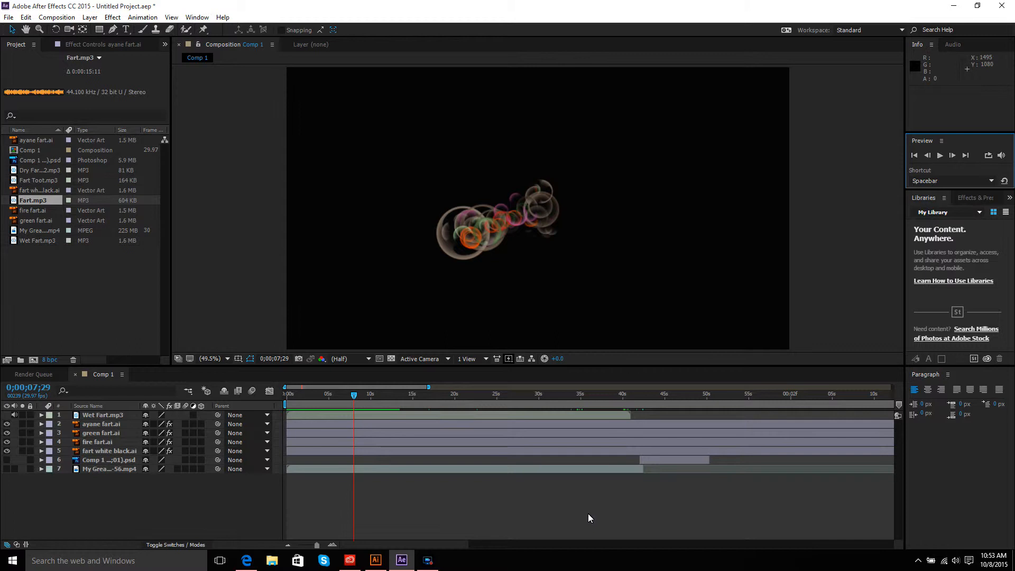
Step: Zoom the timeline out and move the Wet Fart.mp3 layer to start around 0:42, where the Comp 1 psd clip begins
click(560, 413)
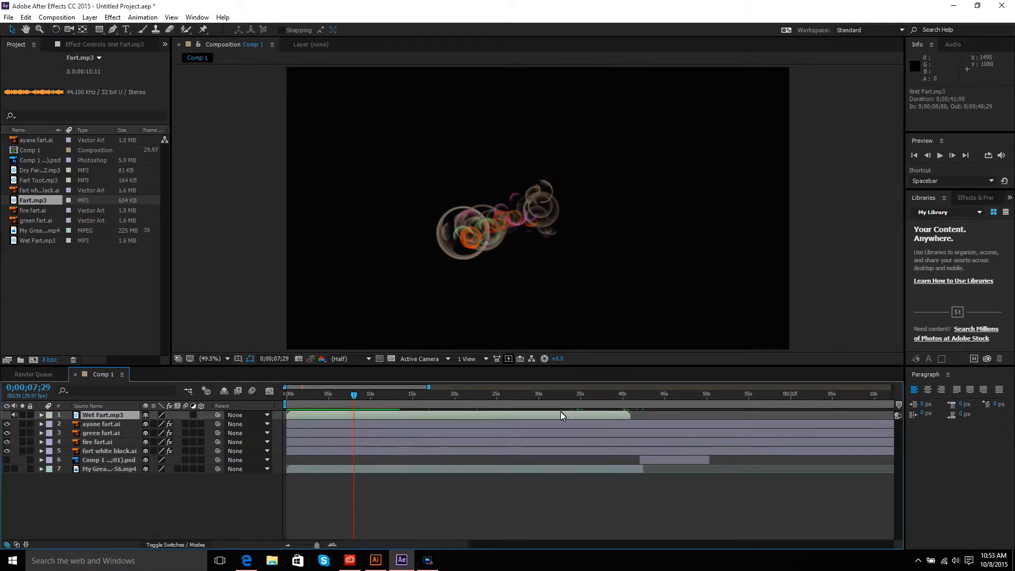
click(670, 460)
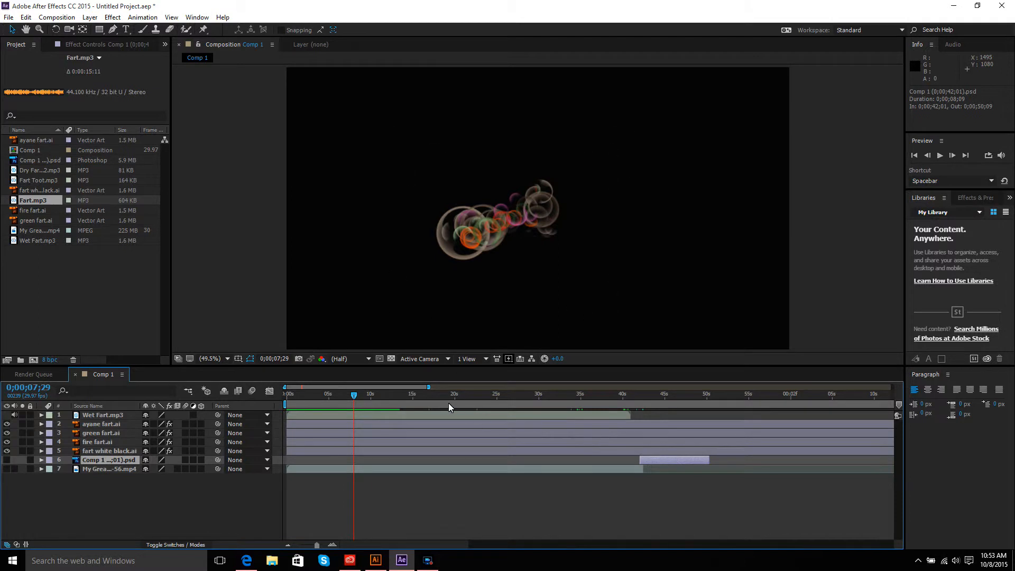
click(483, 416)
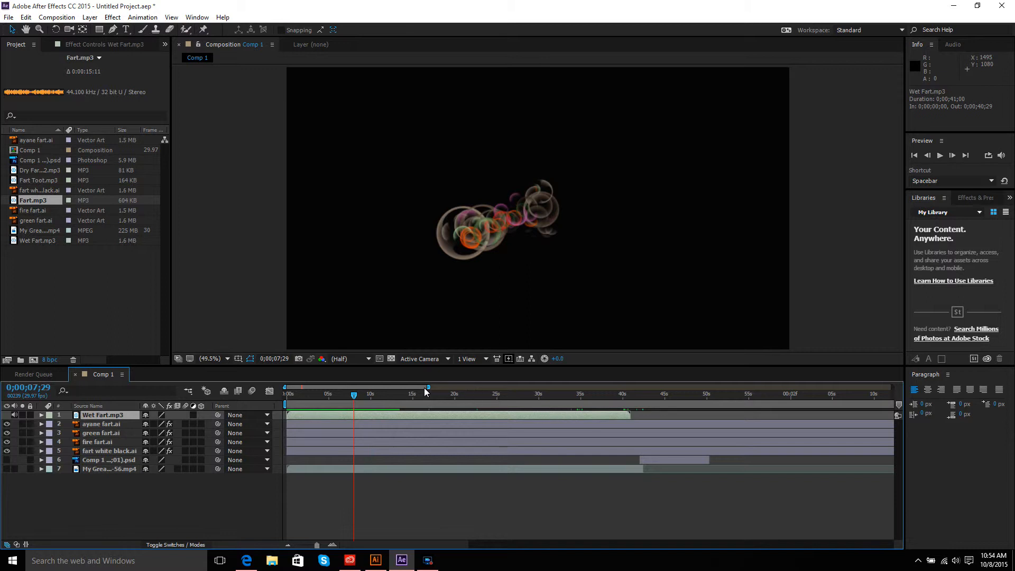
drag(428, 387, 667, 387)
drag(341, 413, 471, 411)
Step: Move the ayane, green, fire and fart white black .ai layers to start at the same point around 0:42
click(320, 424)
drag(286, 423, 403, 424)
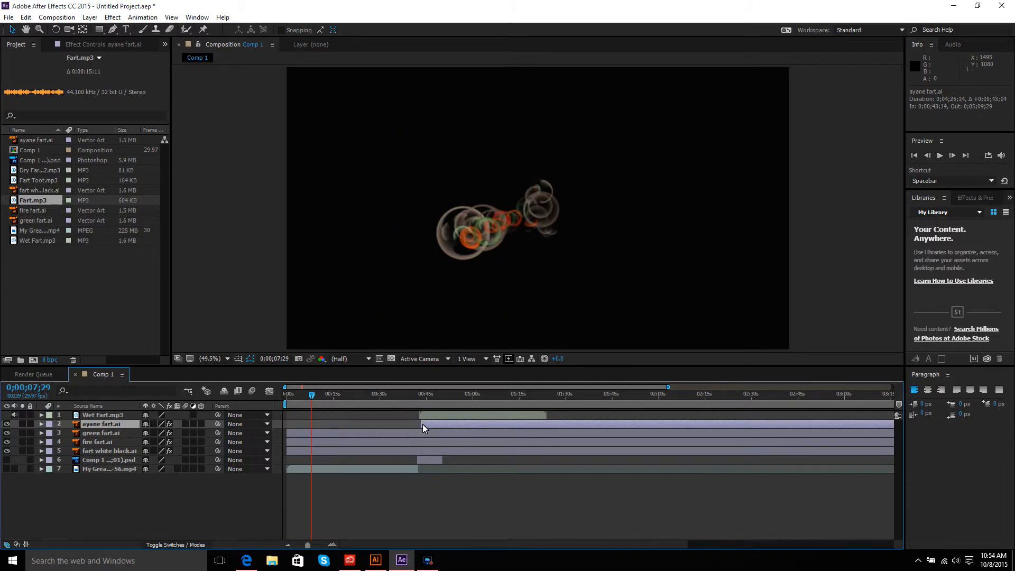
click(334, 436)
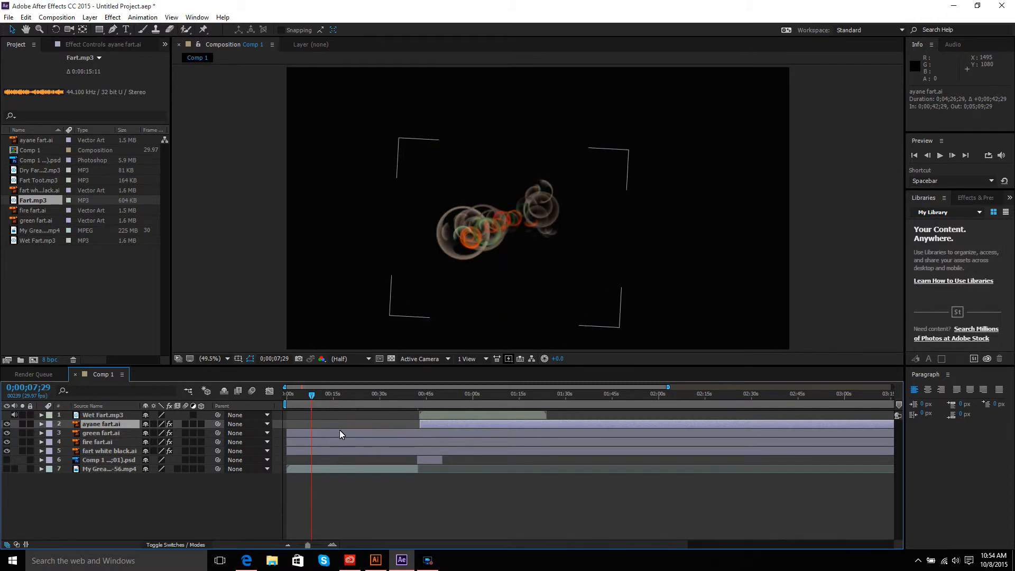
drag(287, 432, 426, 434)
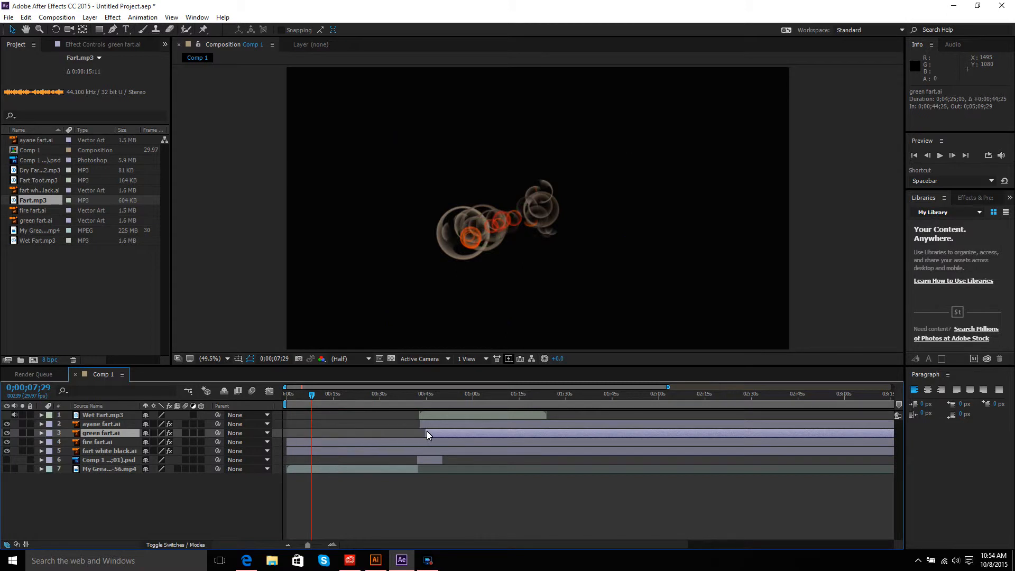
click(397, 441)
drag(287, 441, 407, 442)
click(423, 450)
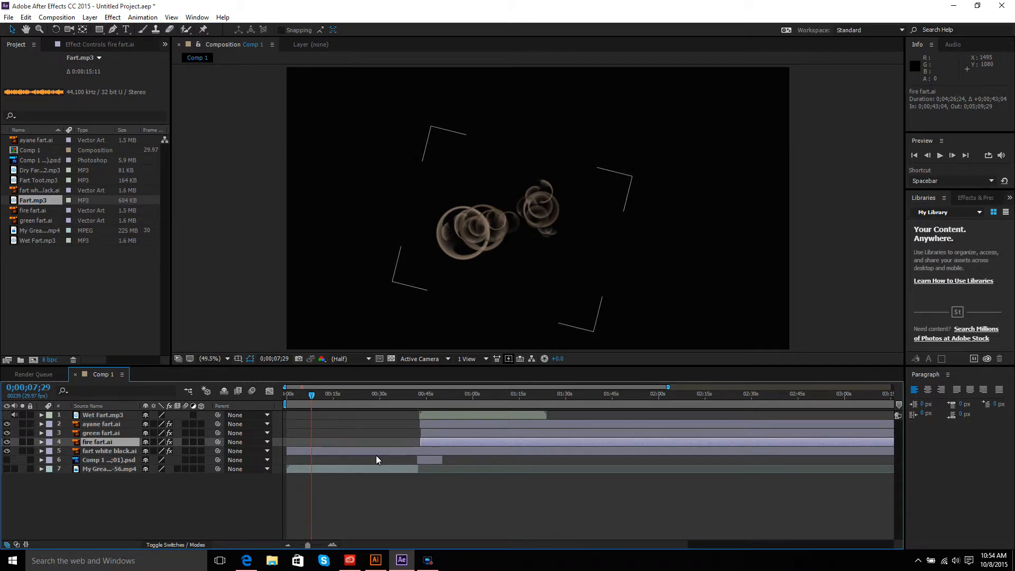
drag(287, 449, 420, 447)
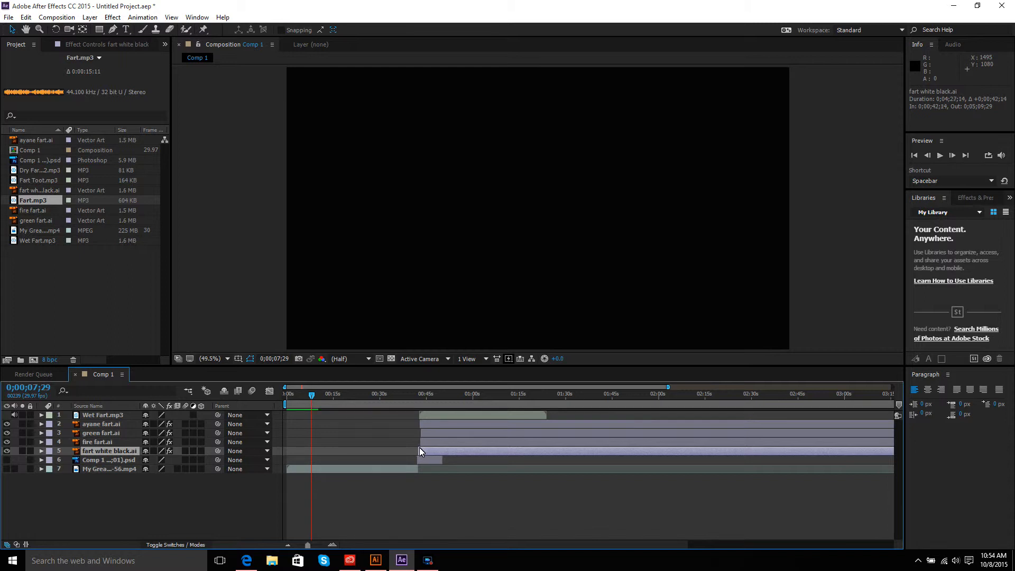
click(427, 441)
drag(420, 442, 419, 433)
click(429, 435)
click(442, 424)
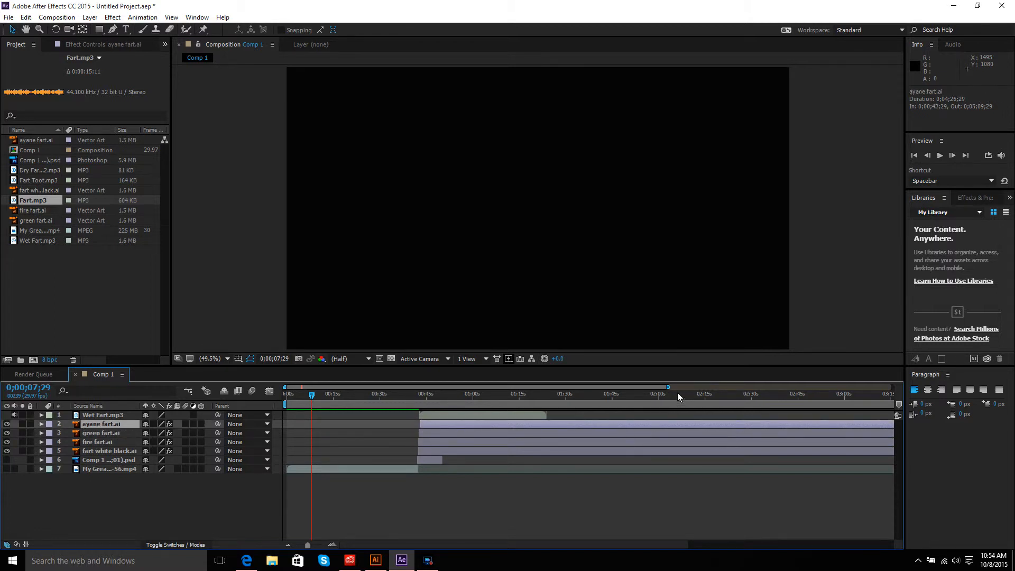
Step: Set the current time to 0;00;50;05 and trim the ayane fart and green fart layers to end there
drag(667, 388, 527, 426)
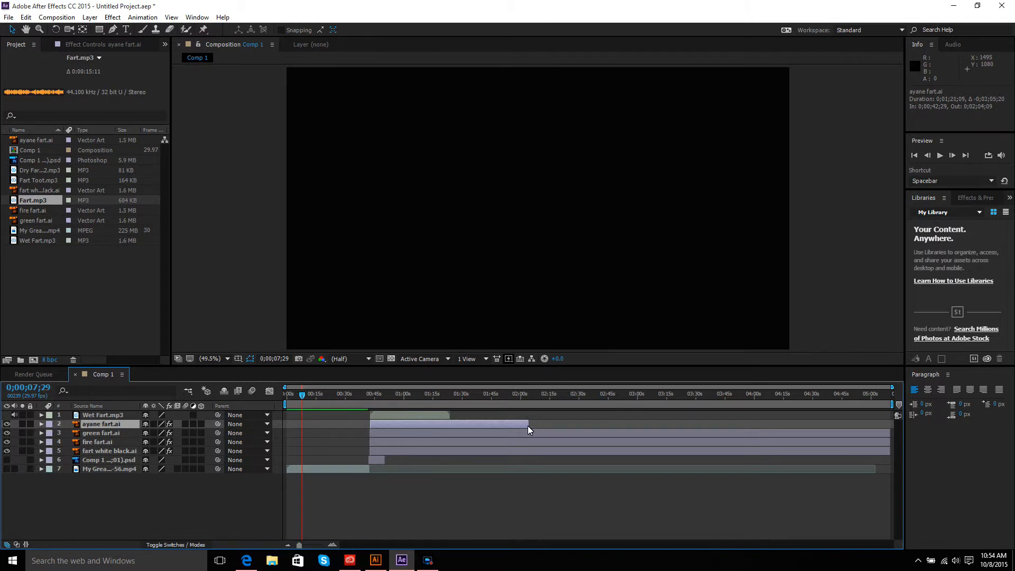
drag(302, 393, 384, 396)
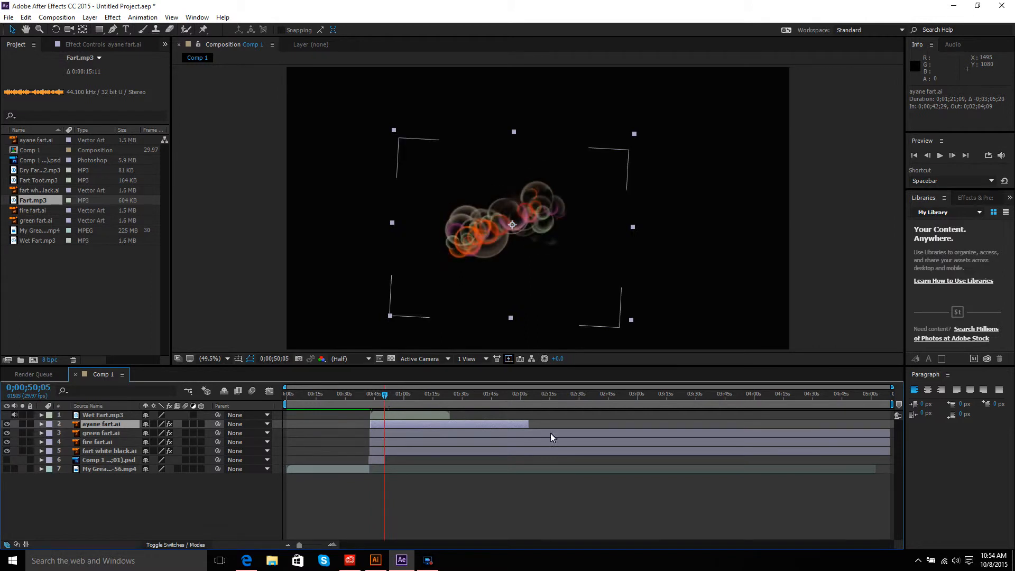
drag(528, 423, 385, 424)
click(566, 434)
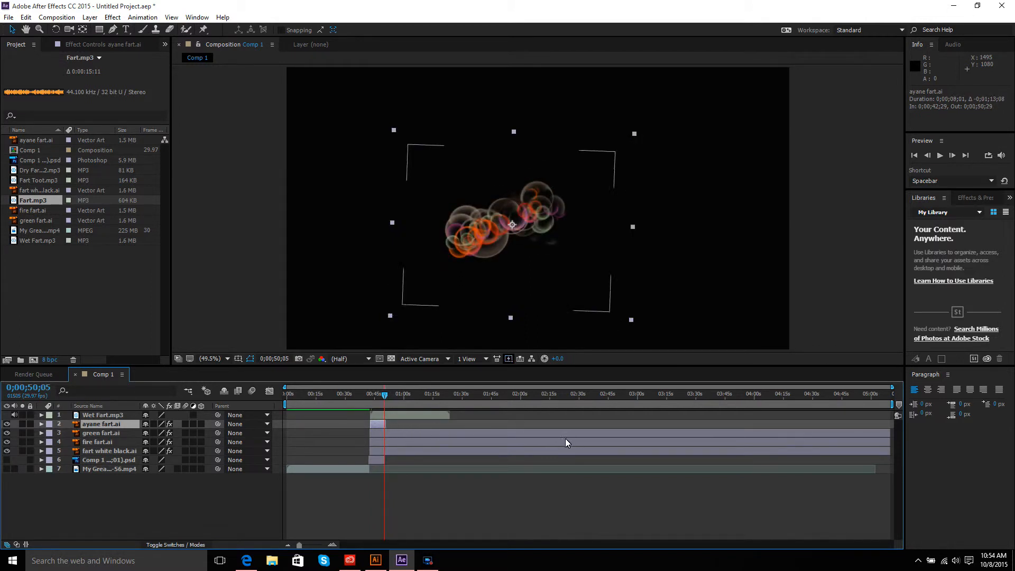
drag(889, 432, 385, 439)
Step: Trim the fire fart, fart white black and Wet Fart.mp3 layers to end at the current time
click(886, 443)
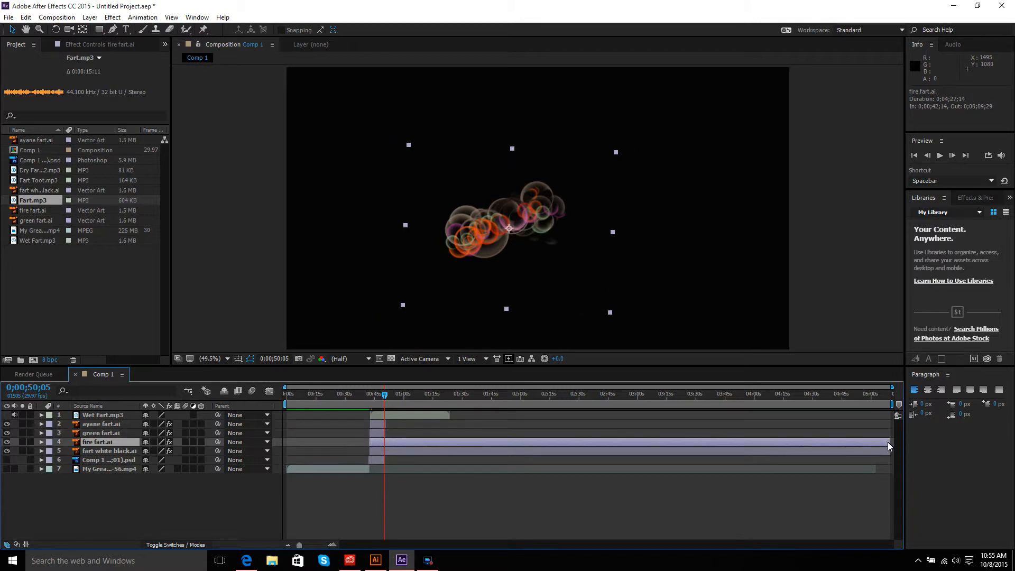
drag(890, 441, 385, 446)
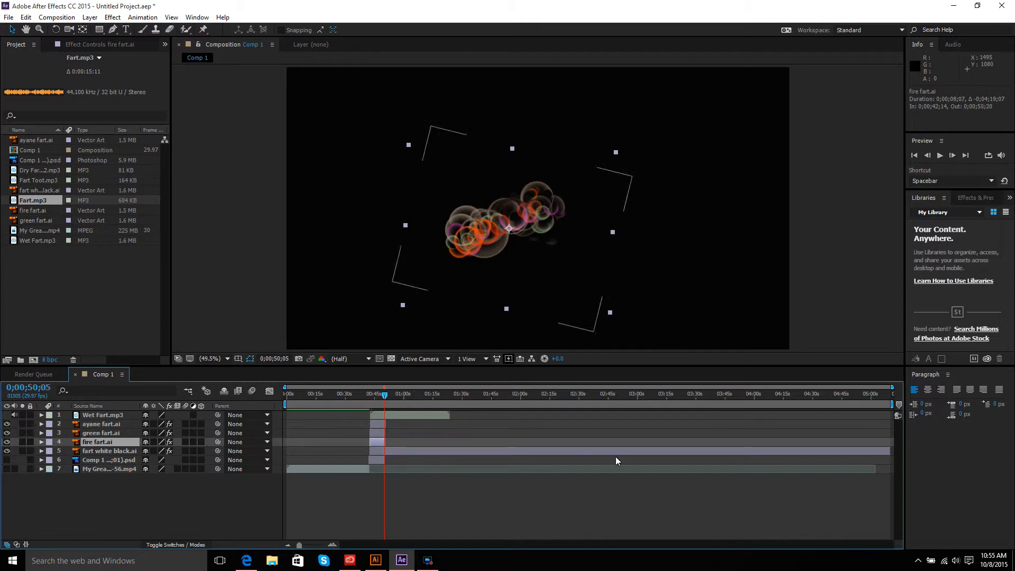
click(681, 449)
drag(887, 449, 382, 455)
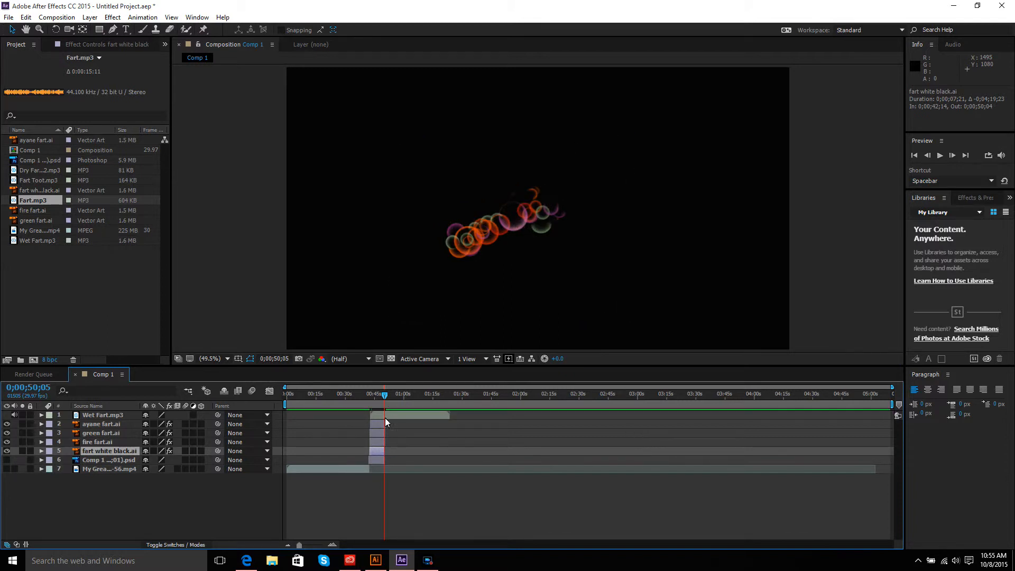
click(442, 416)
drag(448, 414, 383, 416)
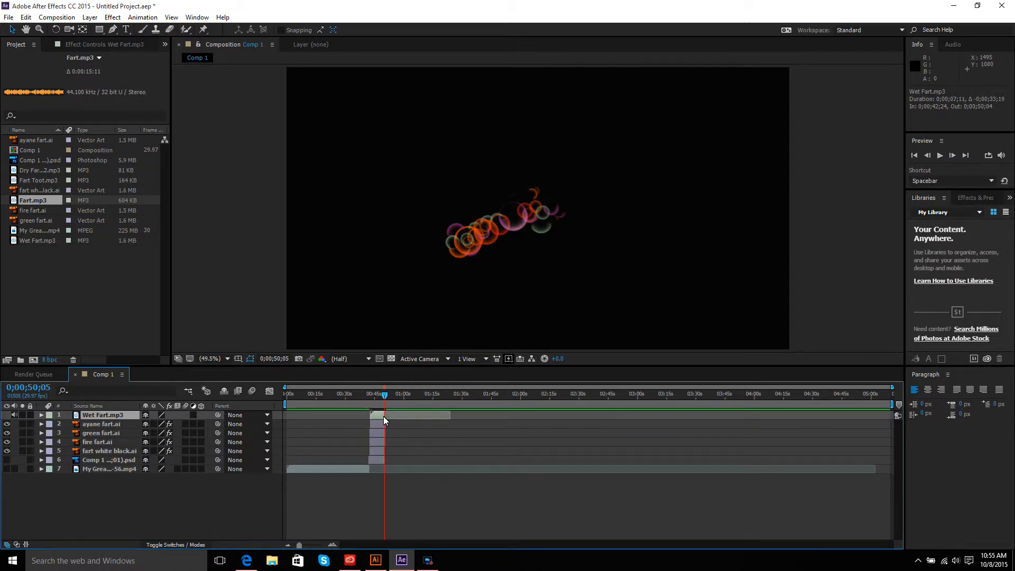
Step: Turn on visibility of the Comp 1 psd layer
click(369, 459)
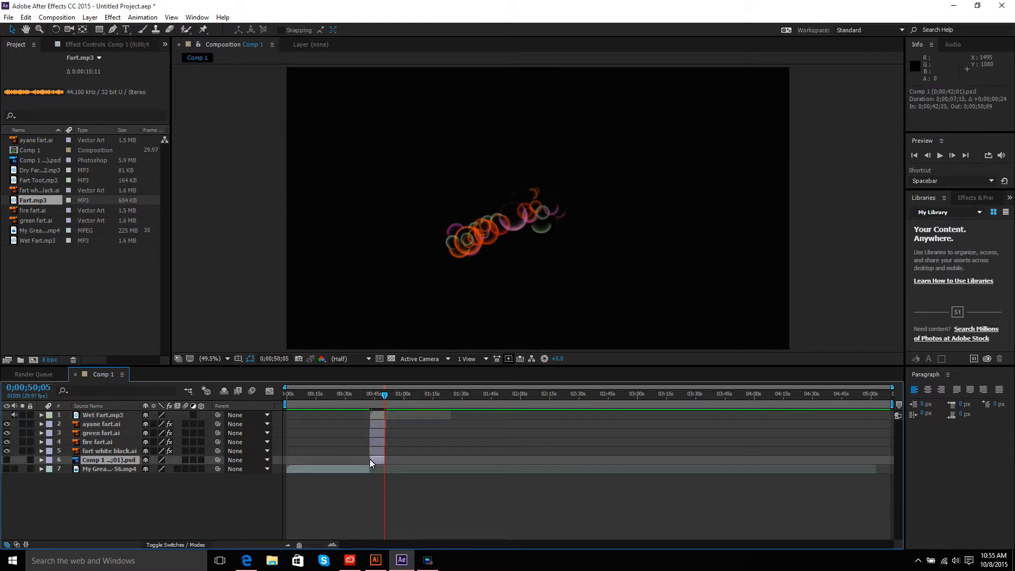
click(6, 459)
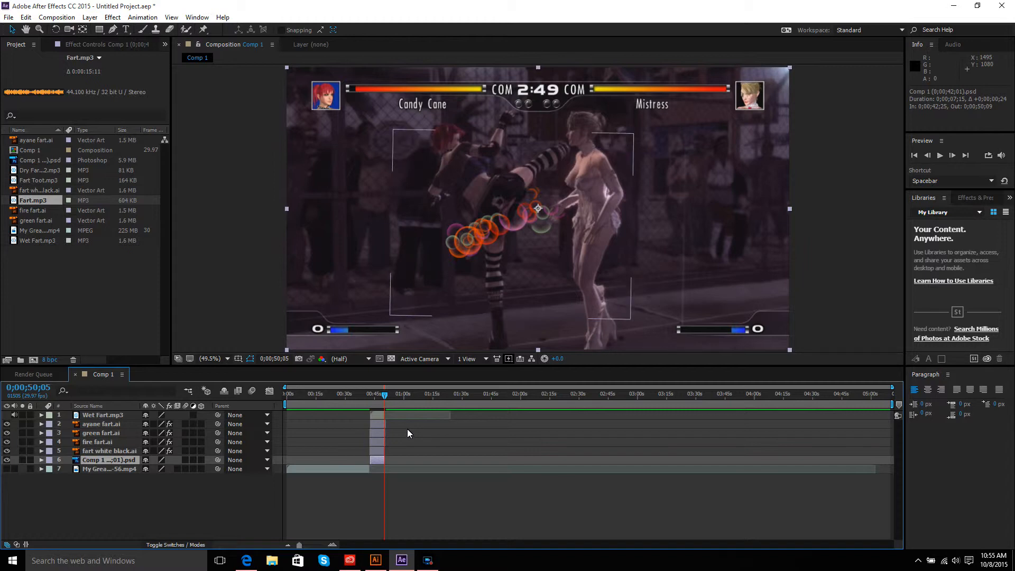
Step: Pre-compose the Wet Fart.mp3 and four fart .ai layers into a new composition named farts
click(373, 451)
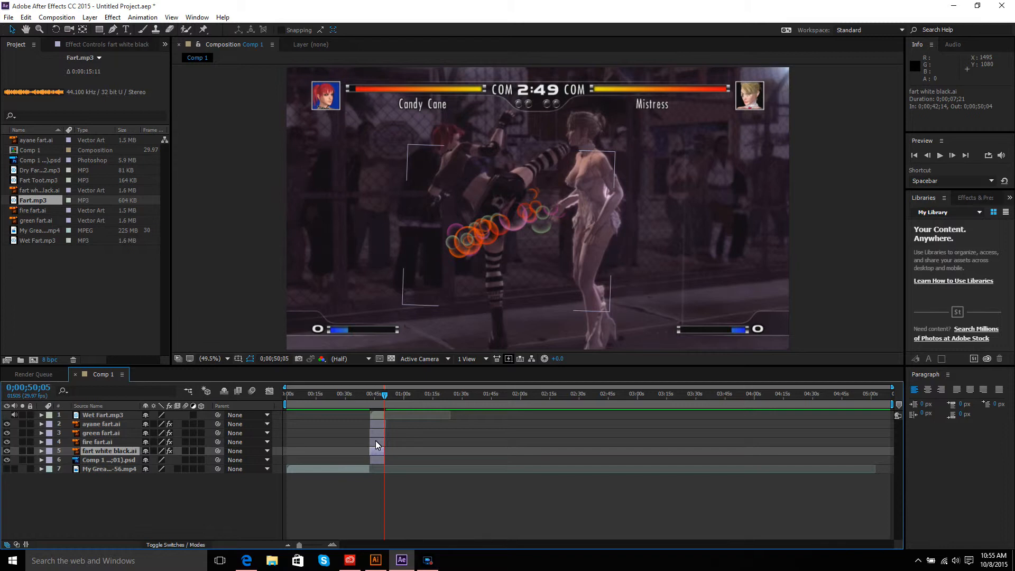
shift+click(375, 439)
shift+click(377, 432)
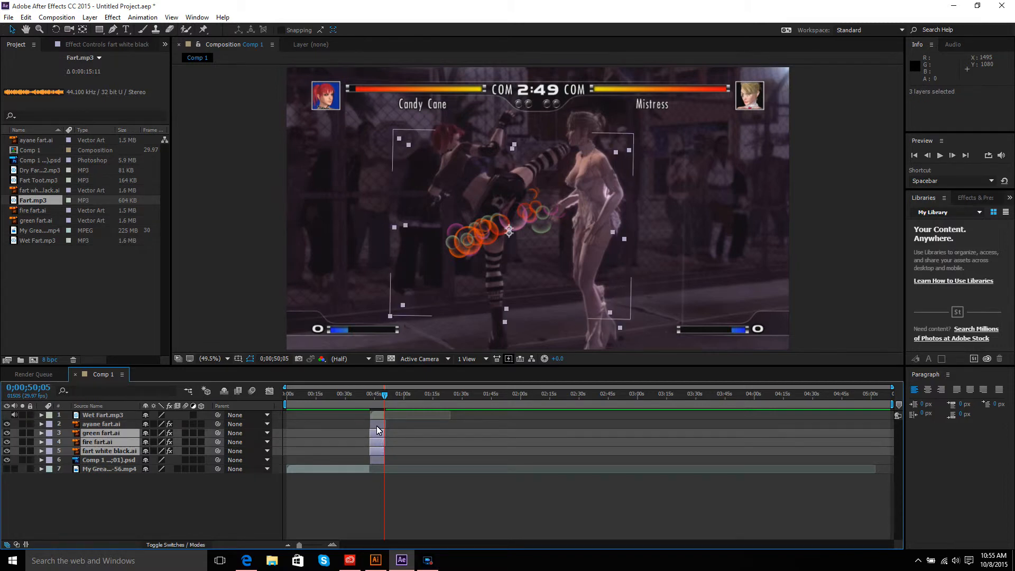
shift+click(377, 425)
shift+click(378, 414)
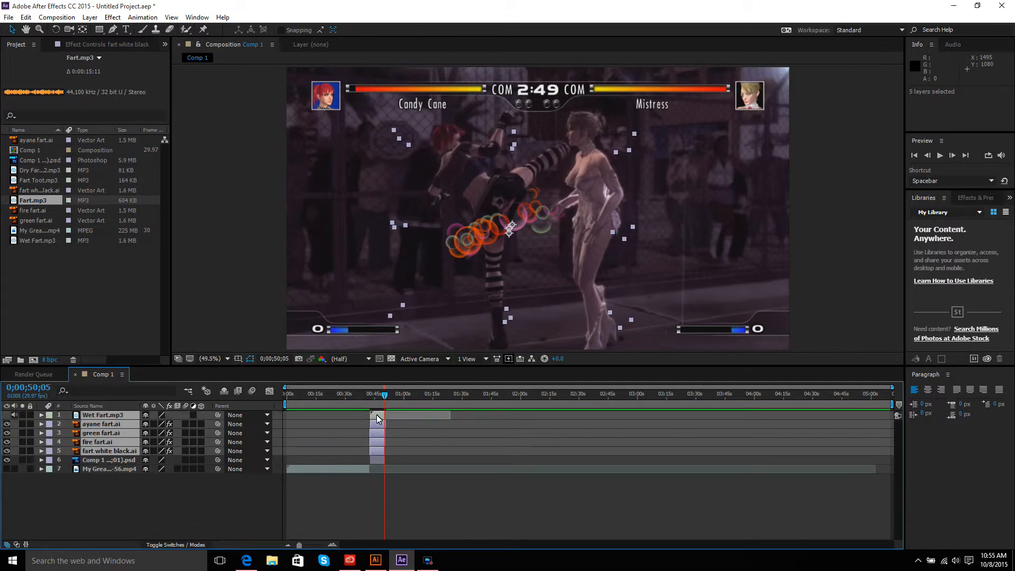
right_click(377, 418)
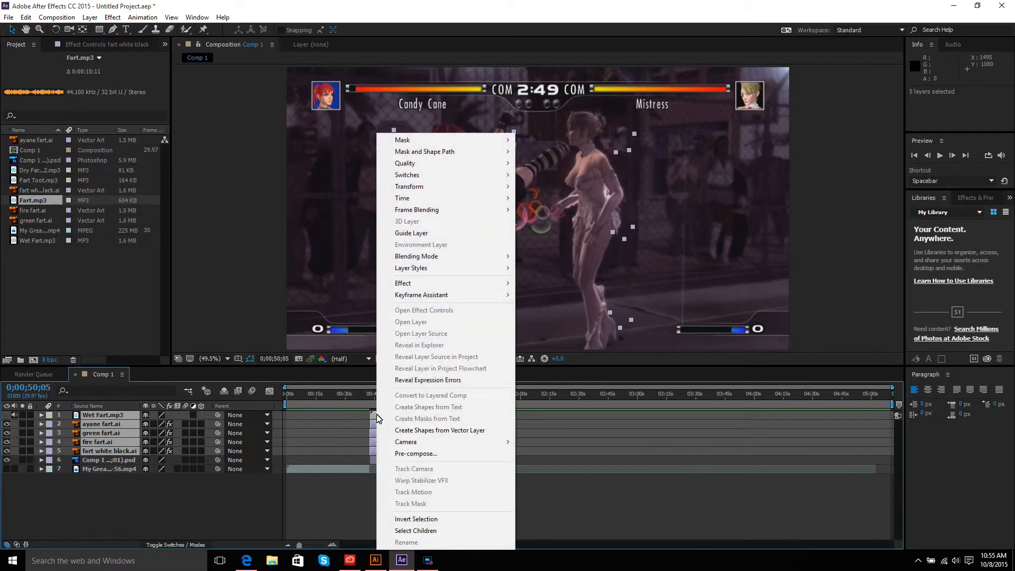
click(403, 453)
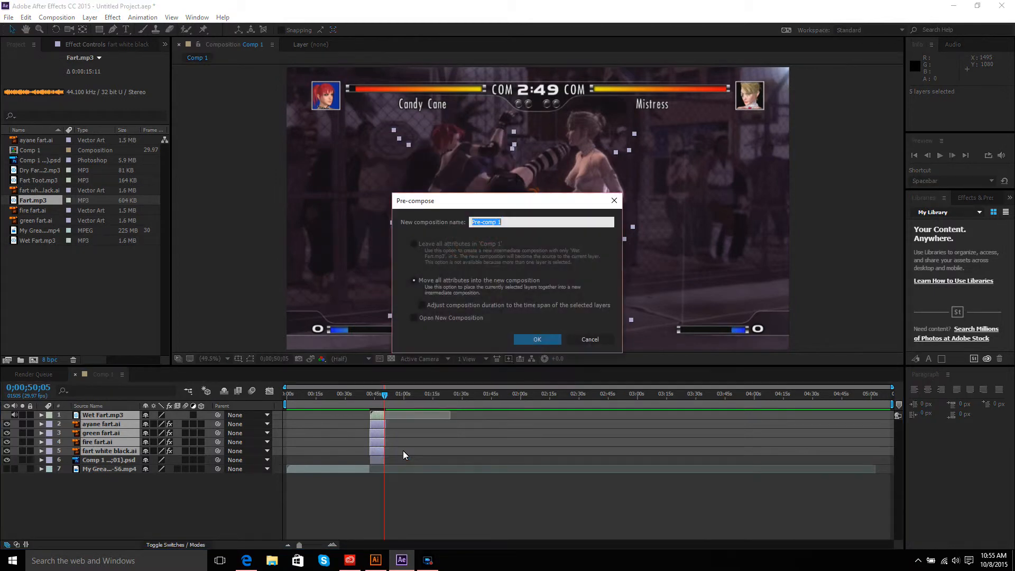
key(BackSpace)
text(farts)
click(534, 339)
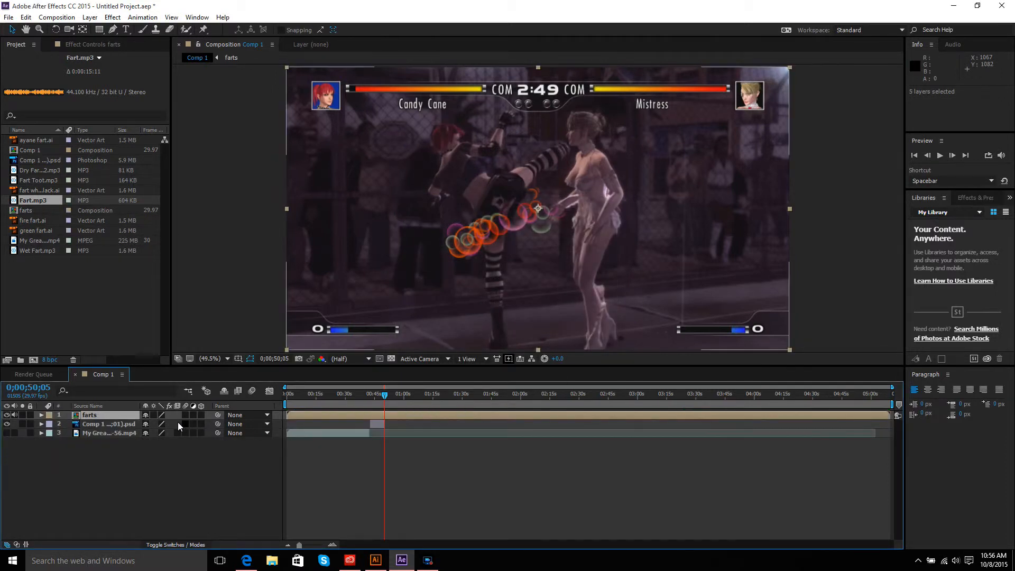
drag(384, 392, 370, 395)
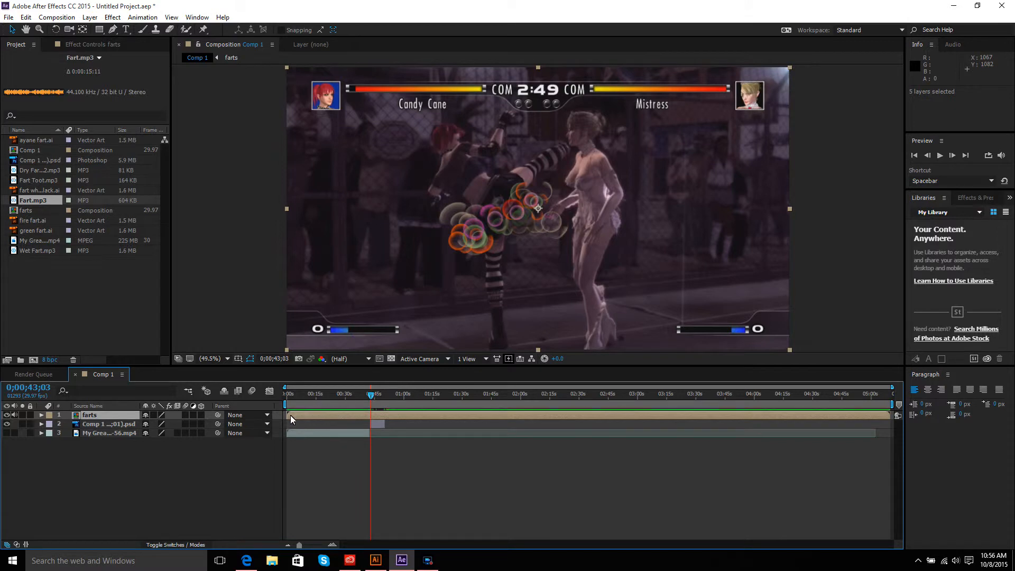
Step: Move the farts layer to start at about 0;00;42;17 and trim its end to about 0;00;50;20
drag(289, 416, 372, 416)
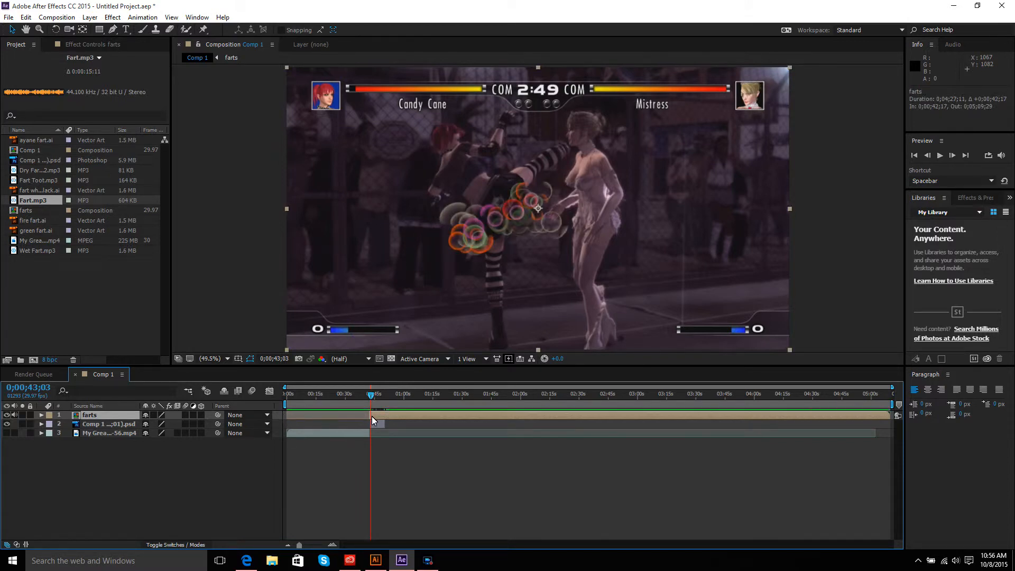
drag(889, 414, 368, 393)
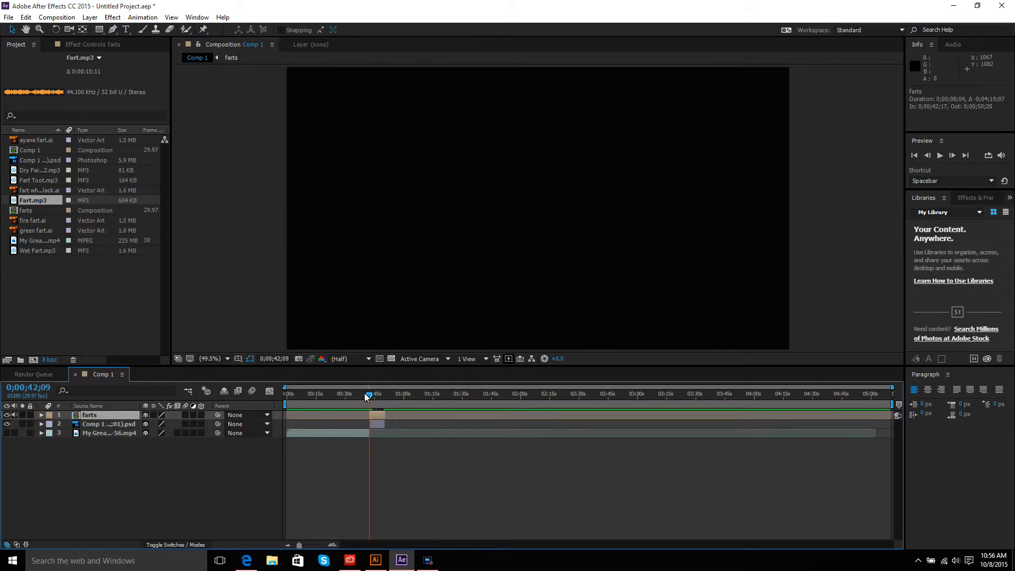
Step: Turn on the visibility of the My Great...mp4 game footage layer
click(8, 433)
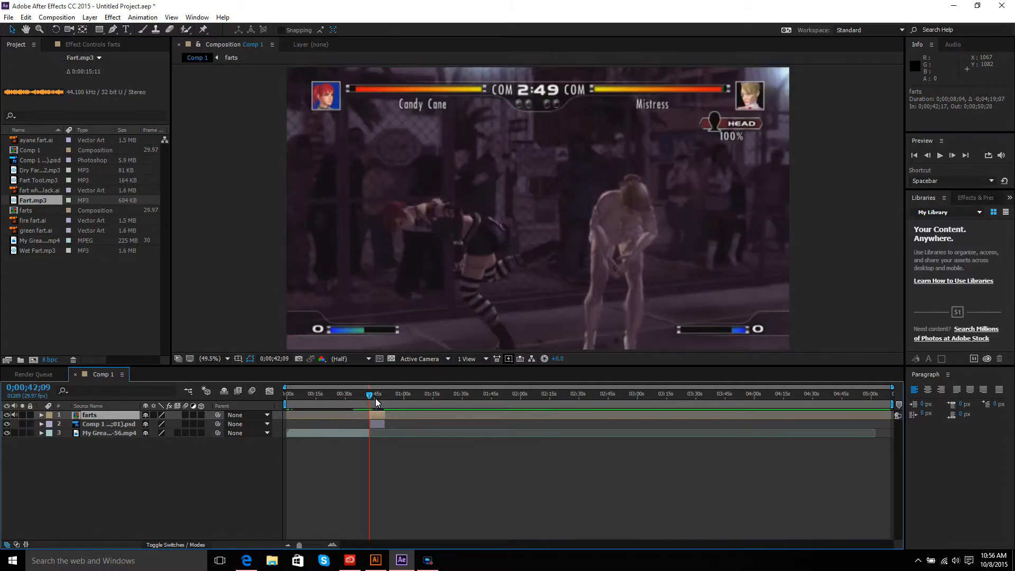
Step: Scale the farts layer to 70% and move its position to about 1093, 498 over the kick
mouse_move(371, 394)
mouse_down()
mouse_move(344, 392)
mouse_move(389, 394)
mouse_move(372, 393)
mouse_up()
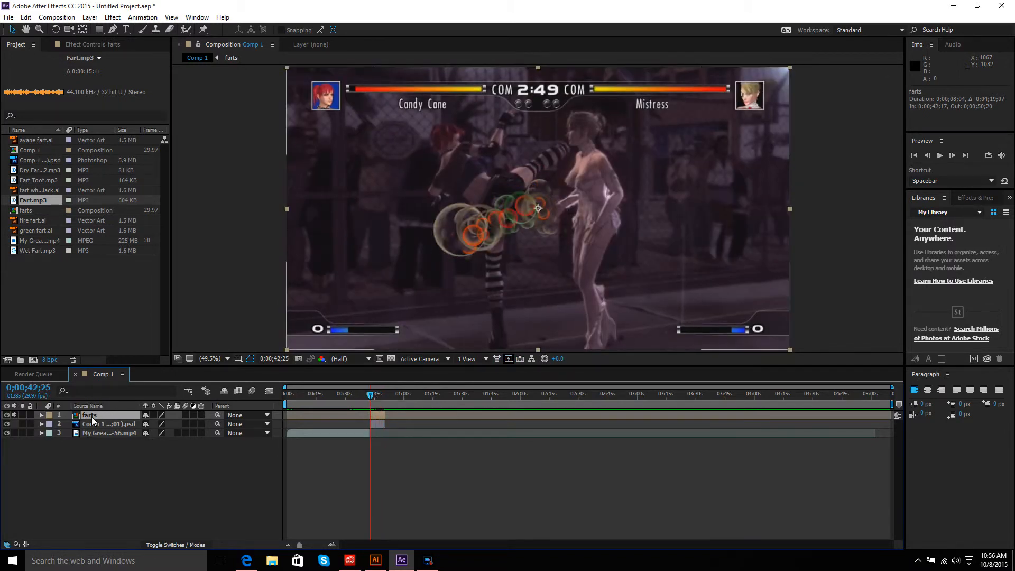
click(41, 415)
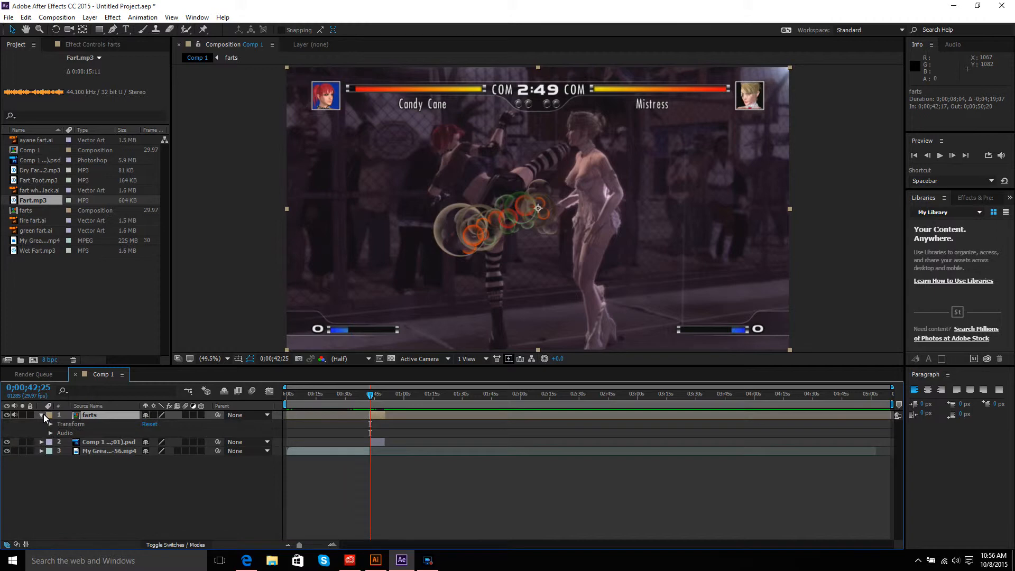
click(50, 425)
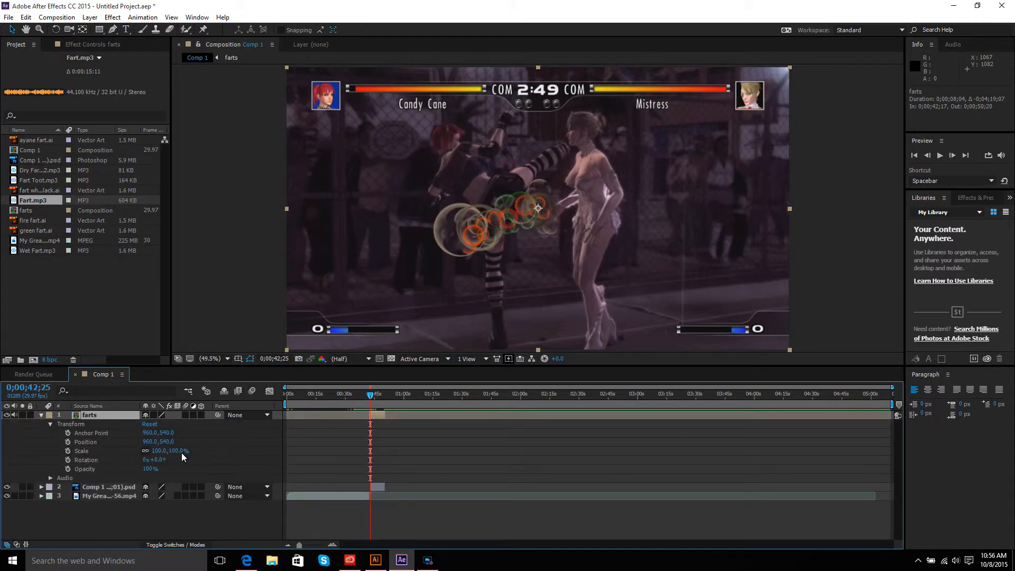
drag(180, 454, 153, 458)
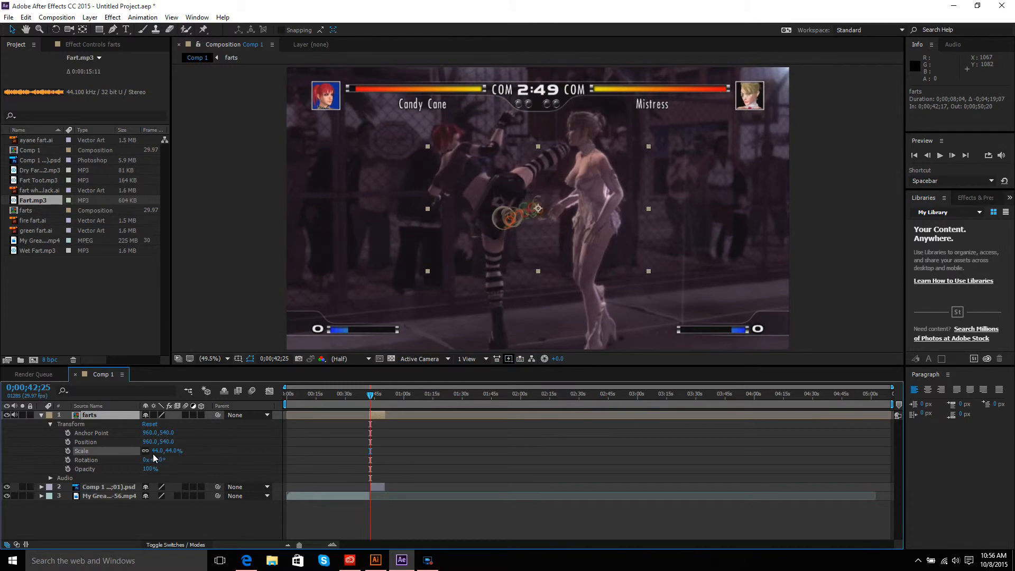
drag(169, 442, 206, 431)
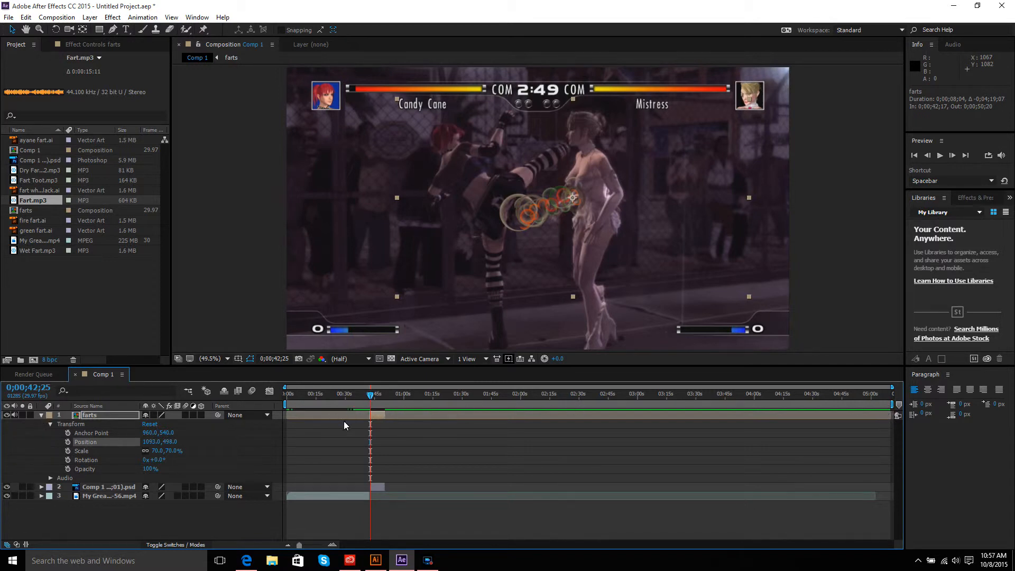
Step: Collapse the farts layer's properties and duplicate the farts layer
click(51, 424)
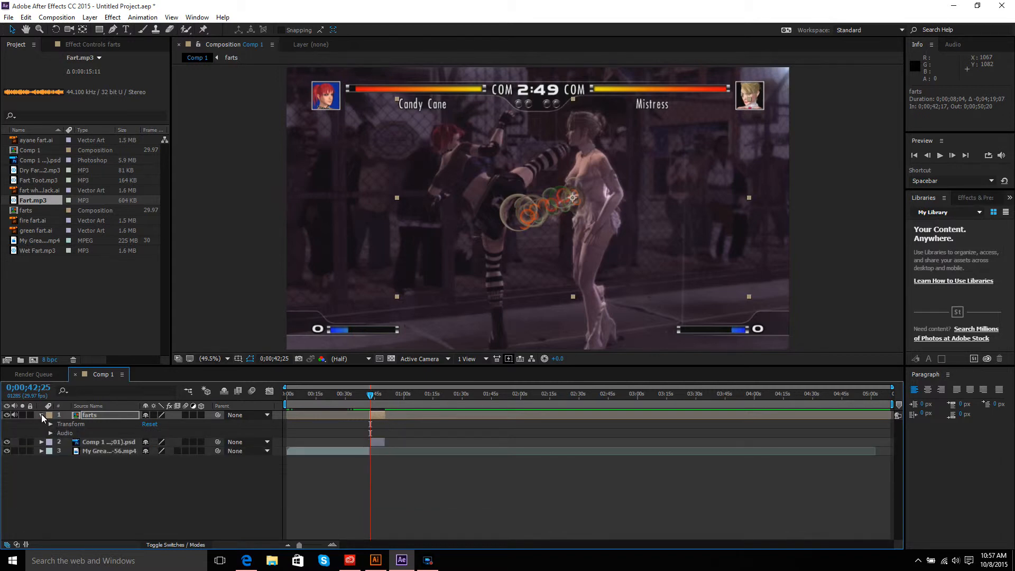
click(42, 415)
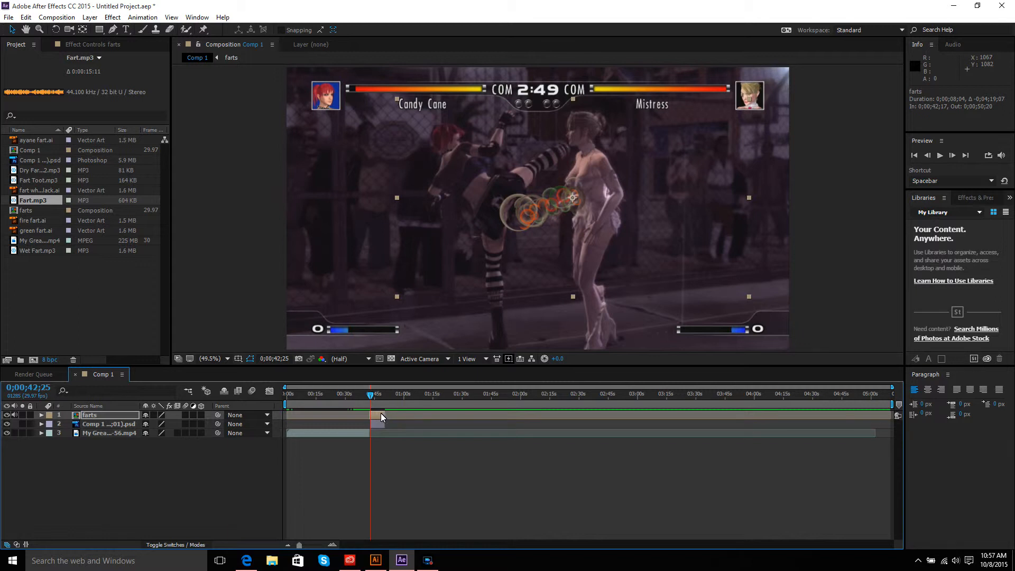
key(ctrl+d)
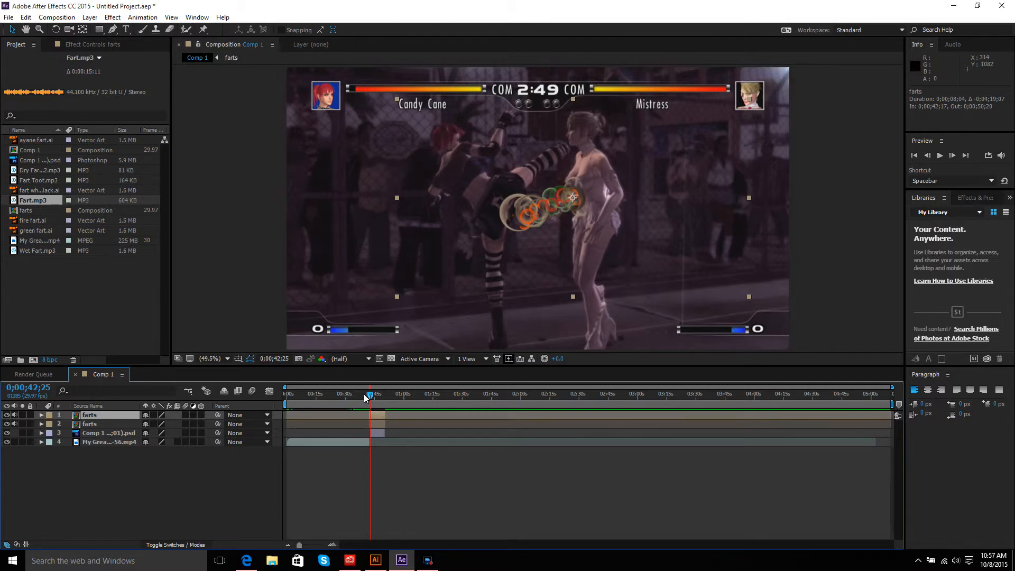
Step: Preview the composition from about 0;00;17;19 to check the fart effect timing
drag(370, 396, 320, 395)
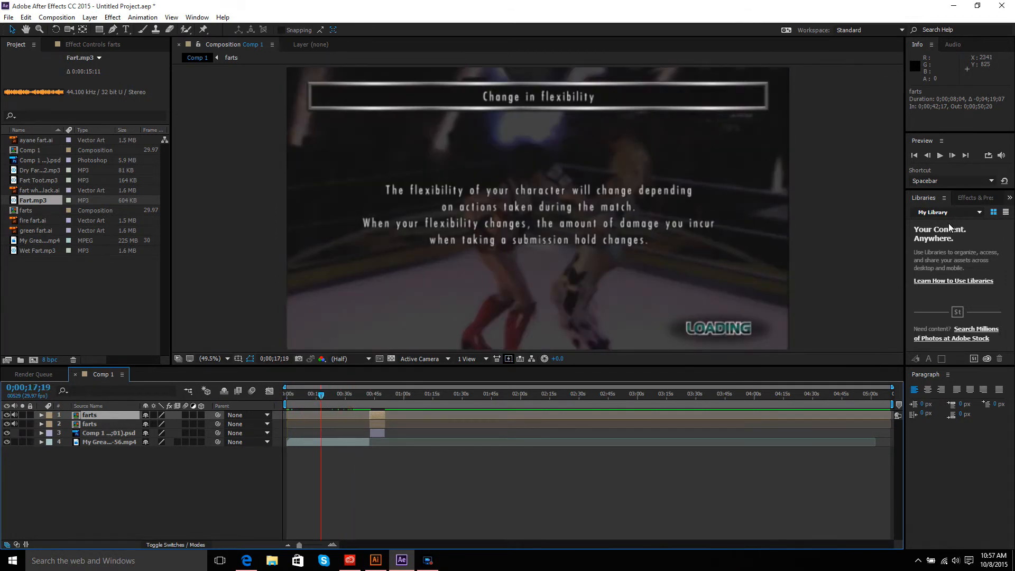
click(939, 156)
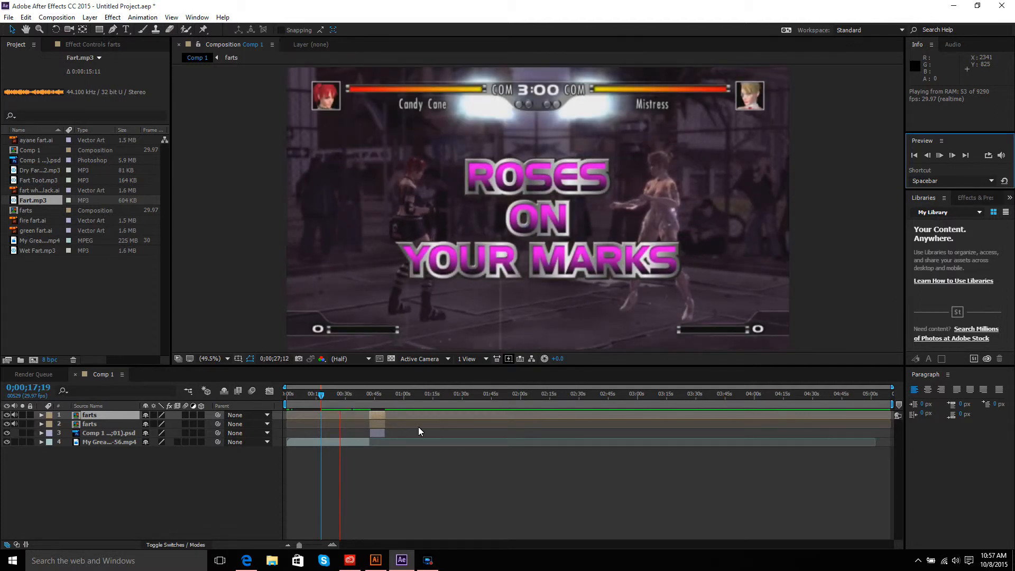
click(20, 442)
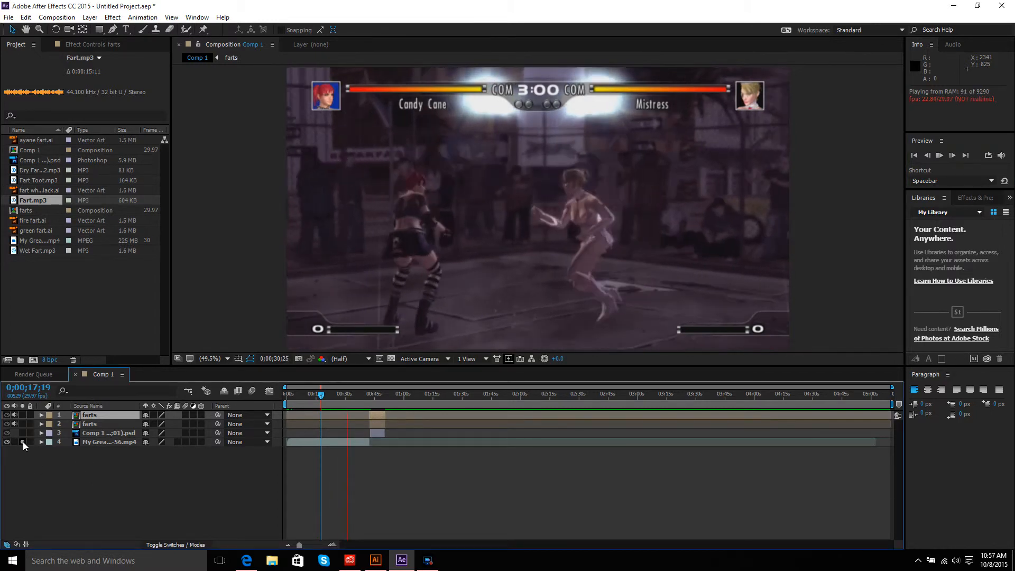
click(17, 442)
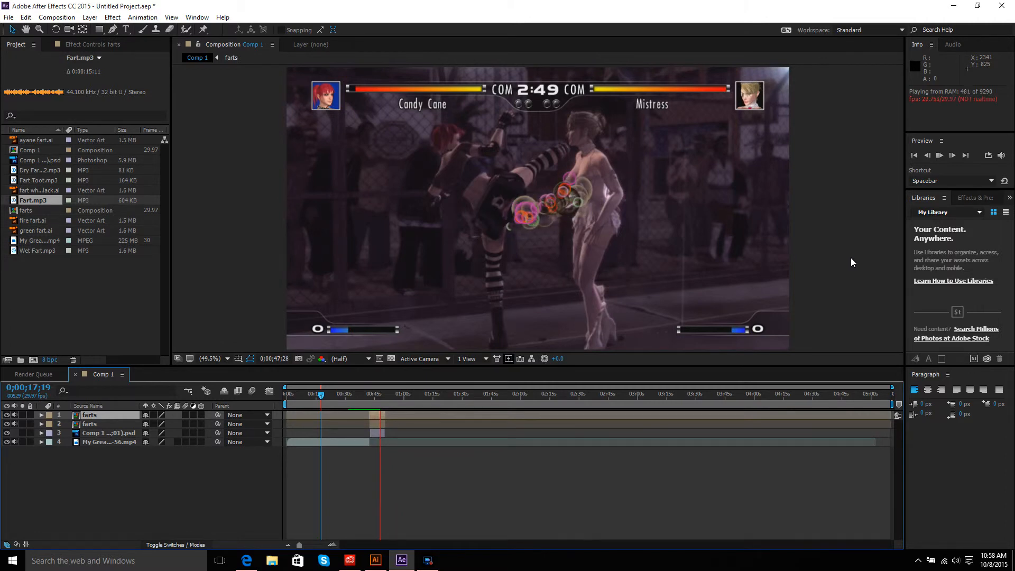
click(940, 156)
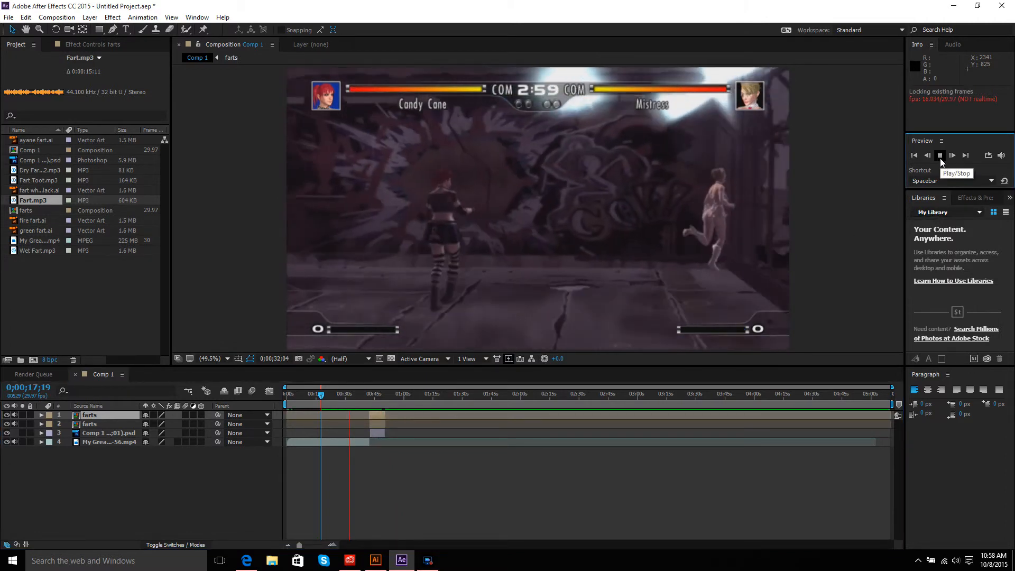
click(939, 157)
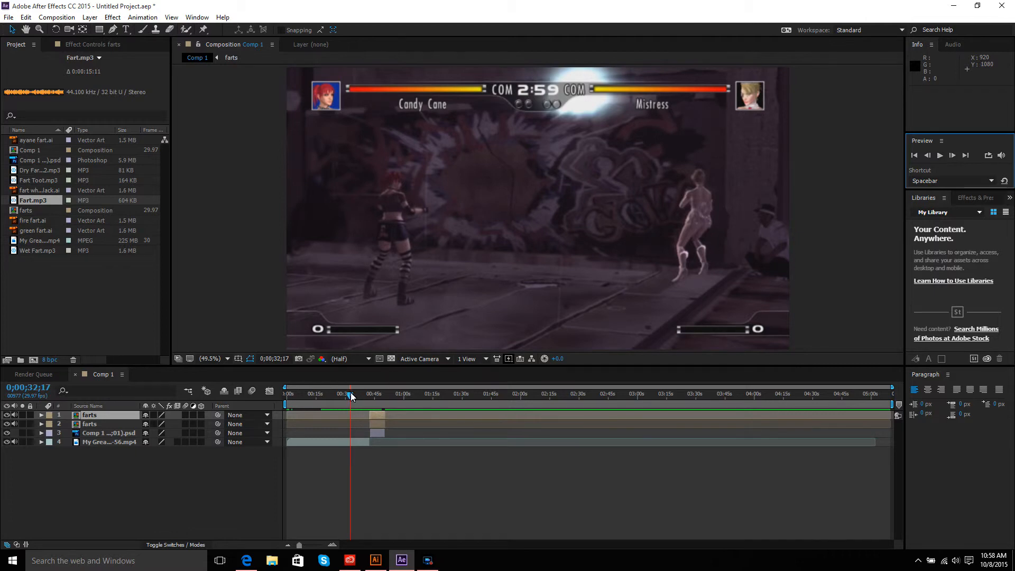
Step: Select the game footage layer and preview the composition again from about 0;00;32;16
drag(350, 392, 370, 389)
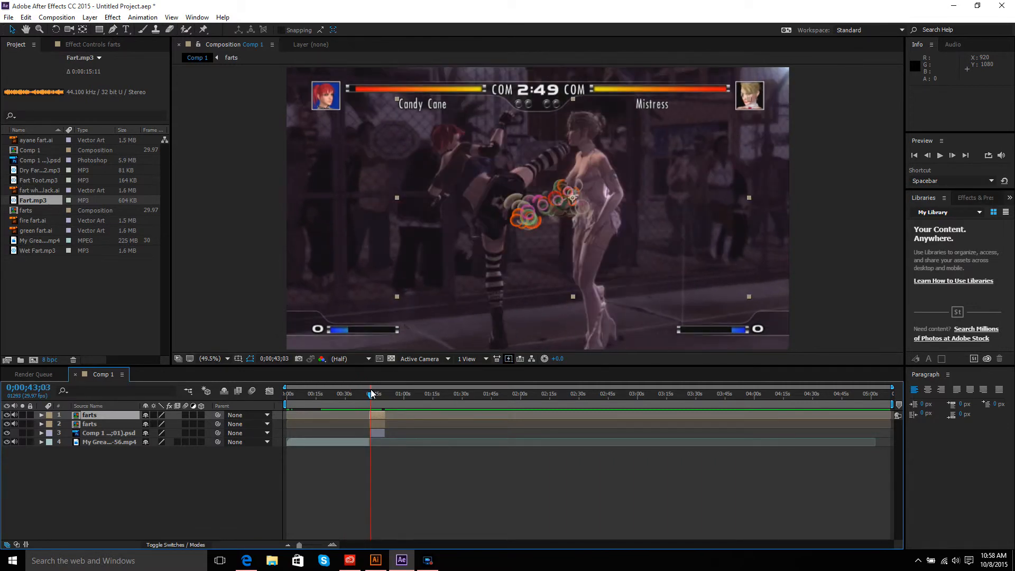
drag(370, 389, 369, 388)
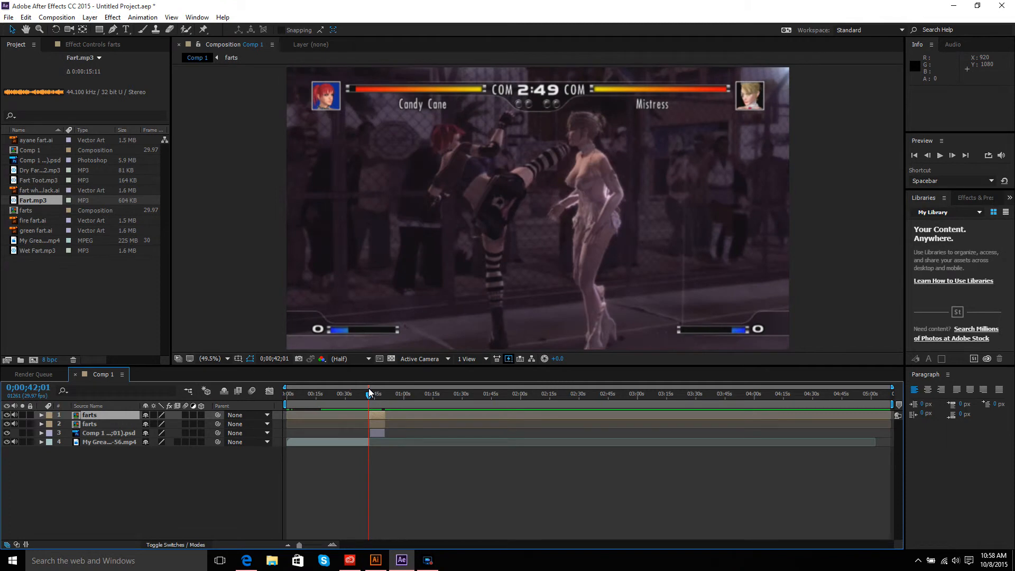
click(344, 443)
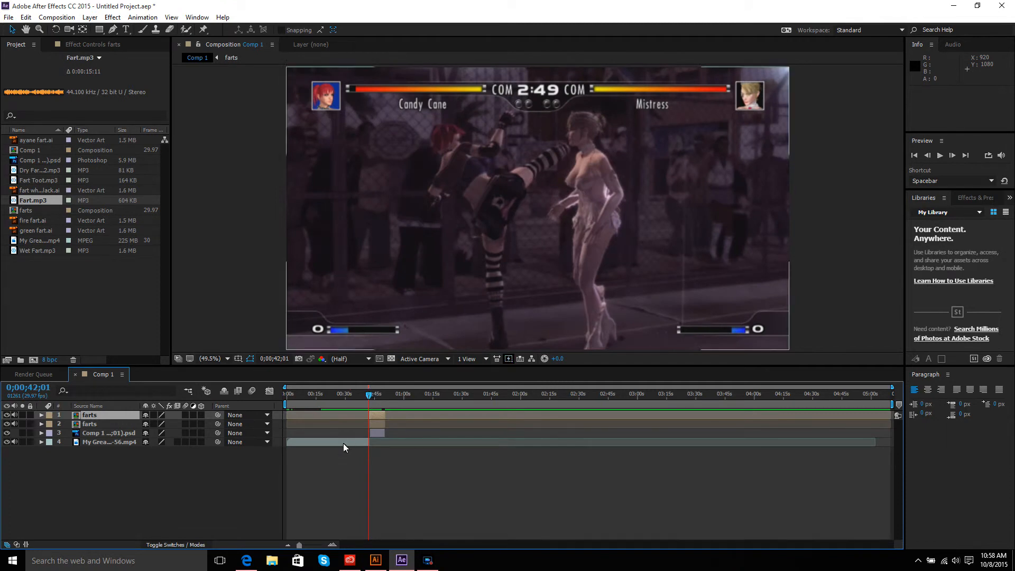
drag(344, 442, 344, 441)
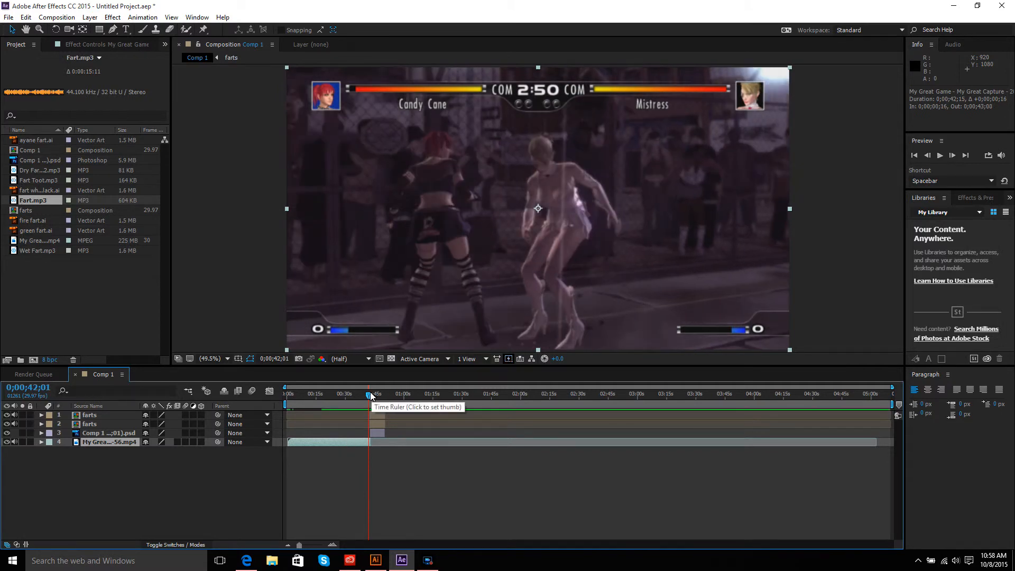
click(371, 393)
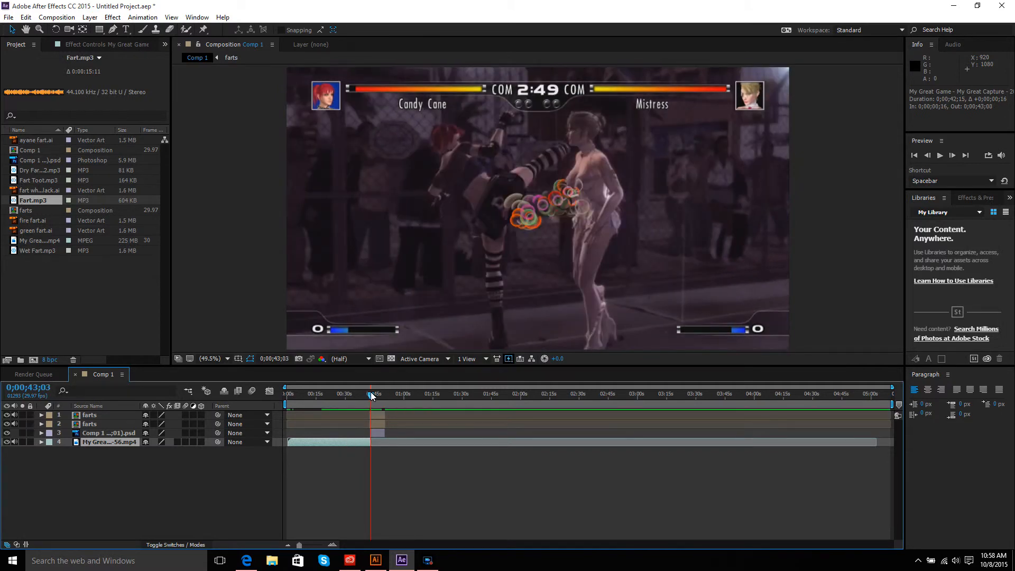
drag(370, 392, 349, 391)
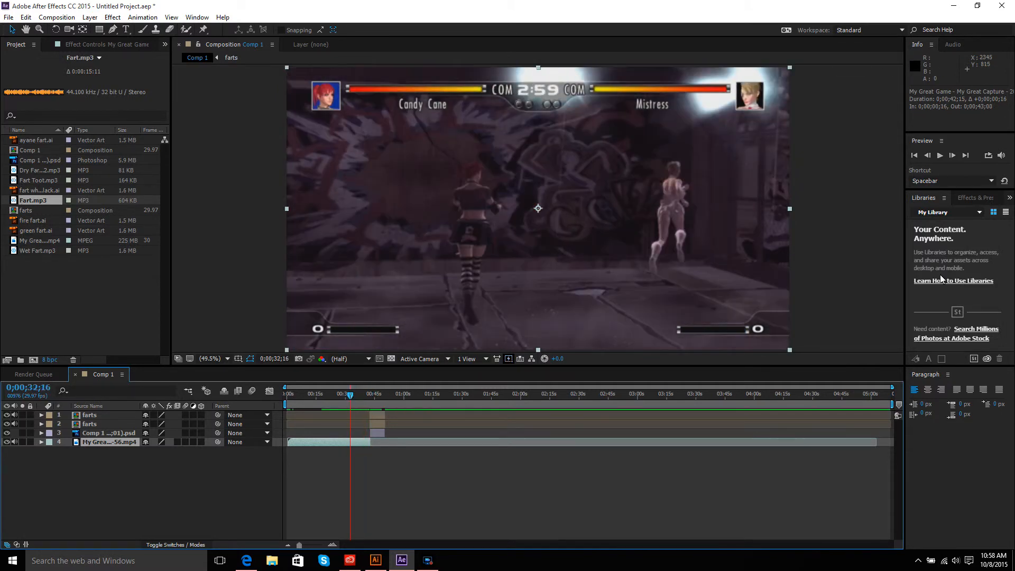
click(939, 159)
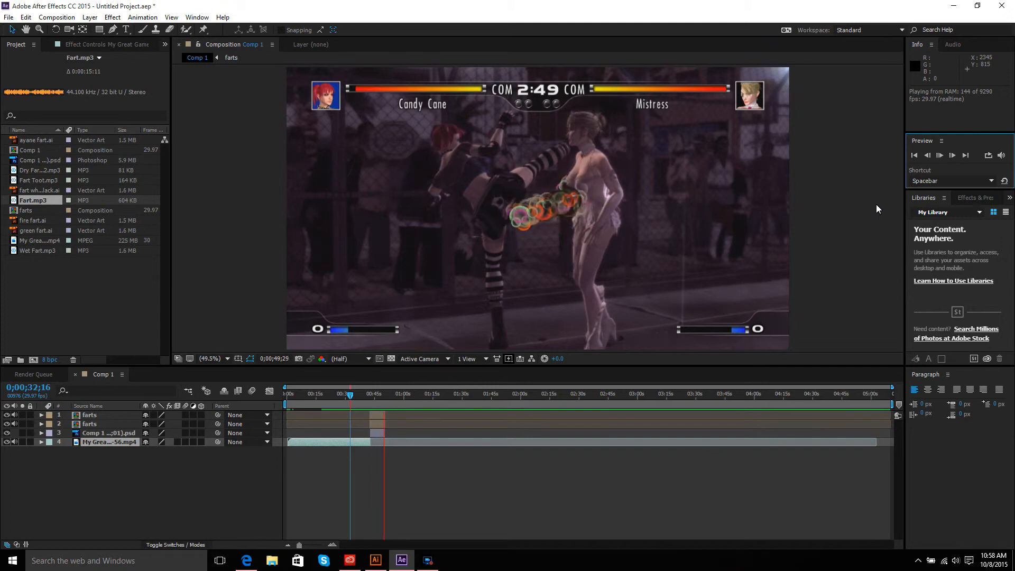
click(940, 157)
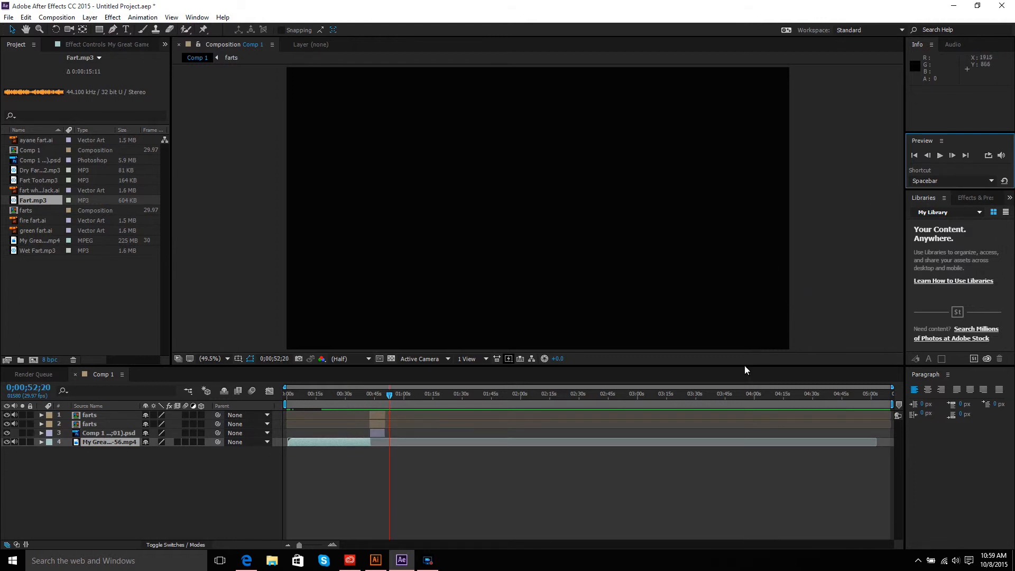
Step: Open the farts pre-composition, then return to Comp 1 and set the time to 0;00;43;20
click(350, 444)
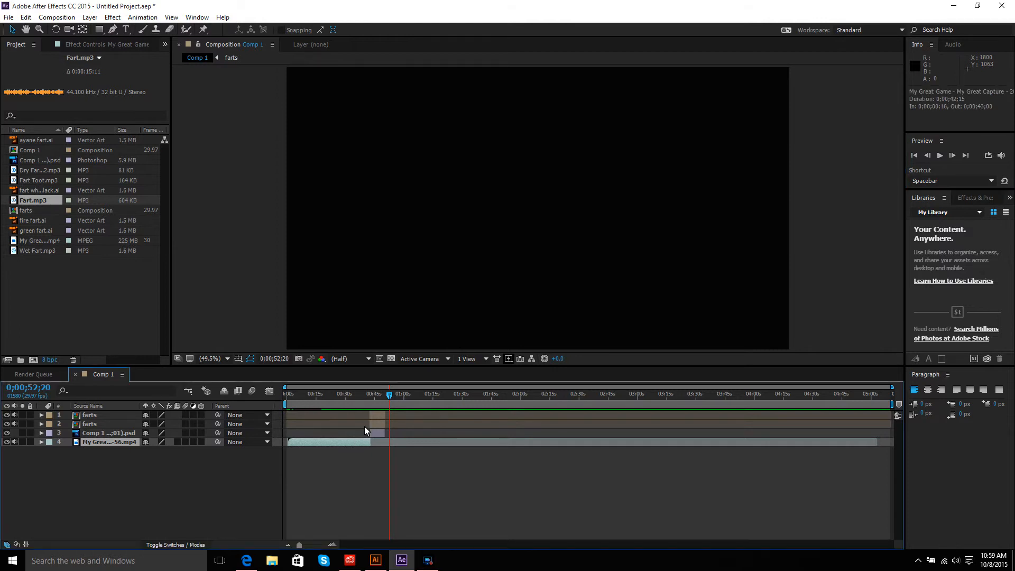
click(378, 415)
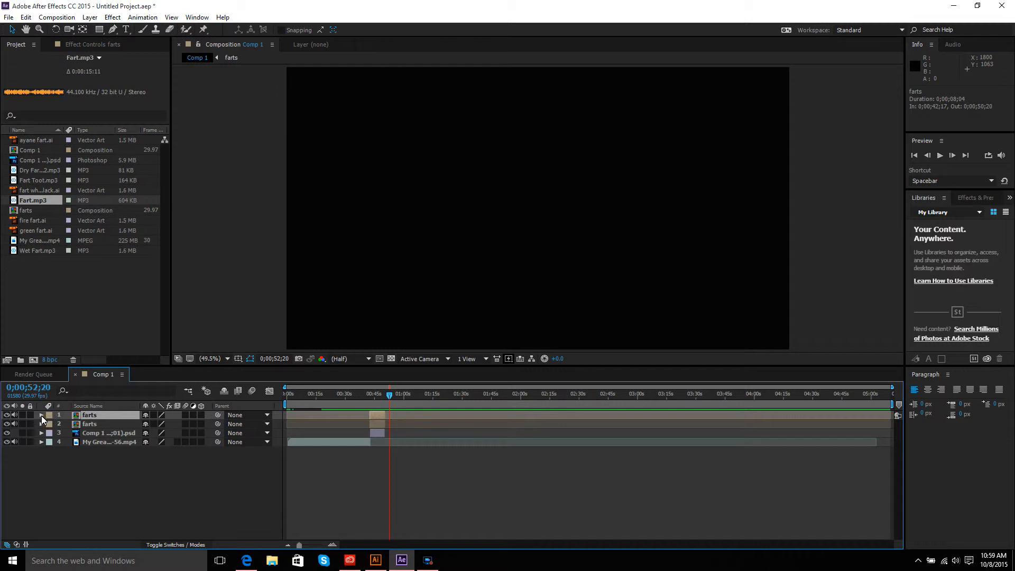
double_click(107, 416)
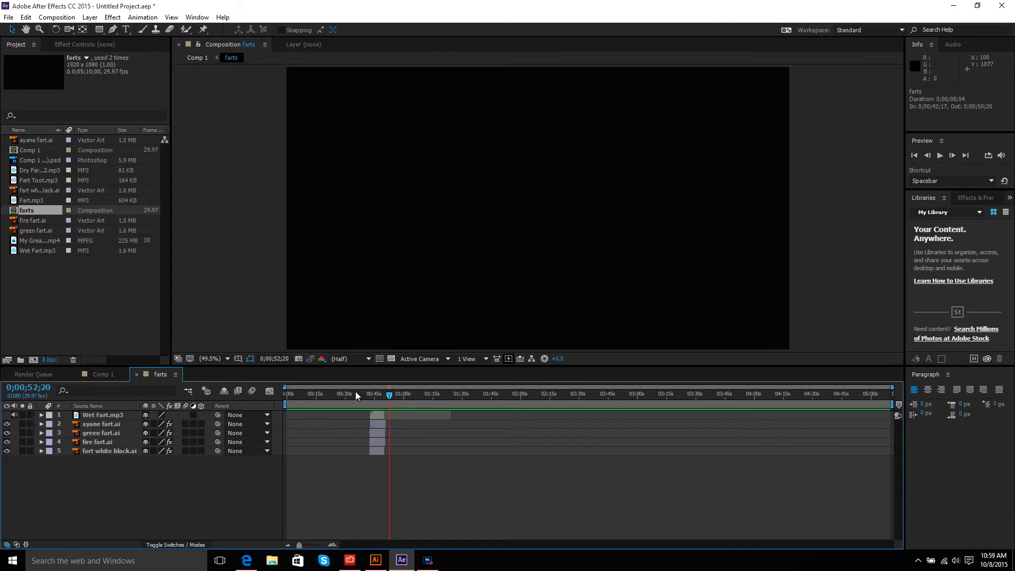
click(103, 374)
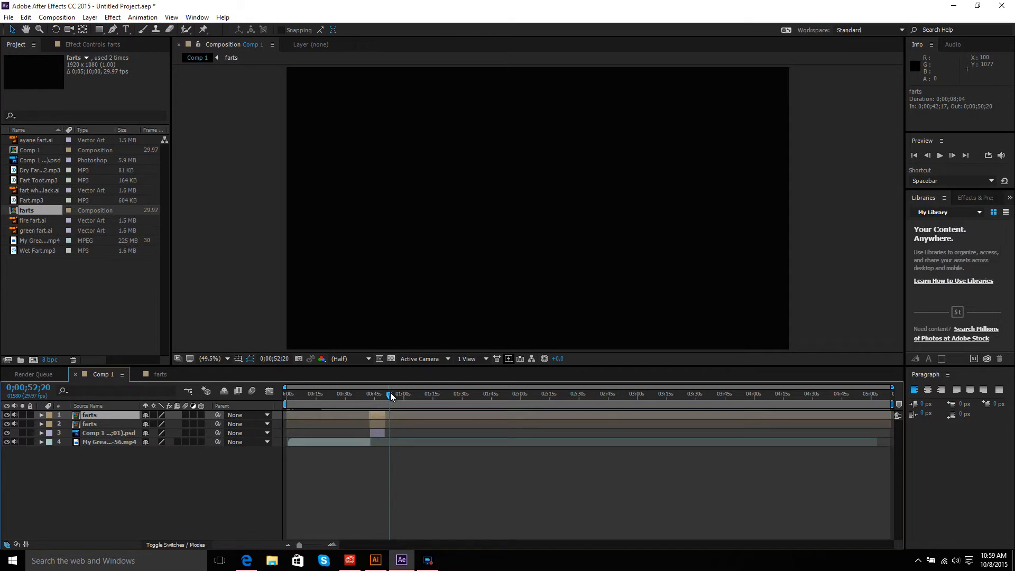
drag(389, 393, 372, 395)
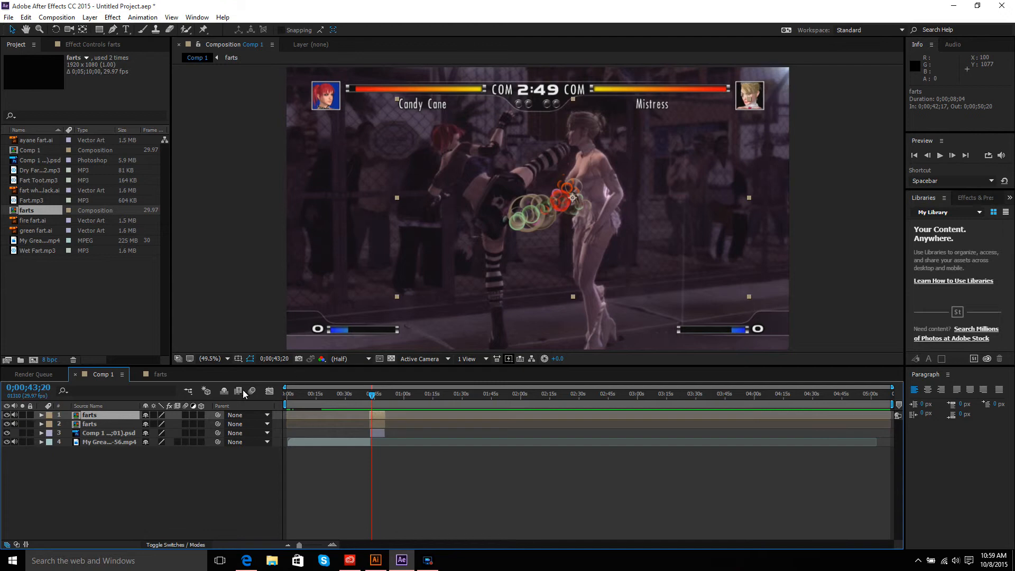
Step: In the farts composition, nudge the Wet Fart.mp3 layer to start at about 0;00;42;00
click(158, 374)
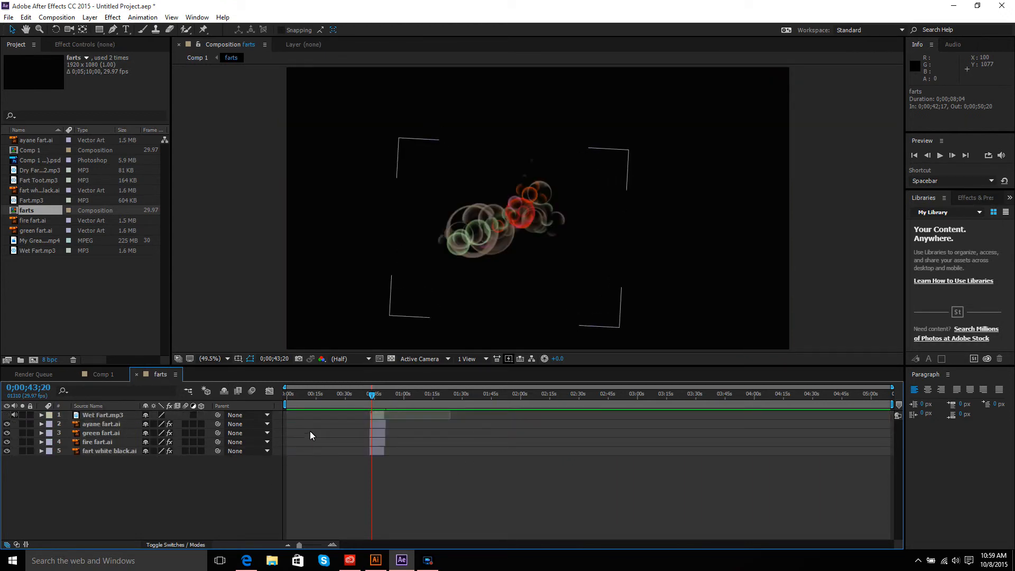
click(377, 415)
drag(380, 414, 379, 415)
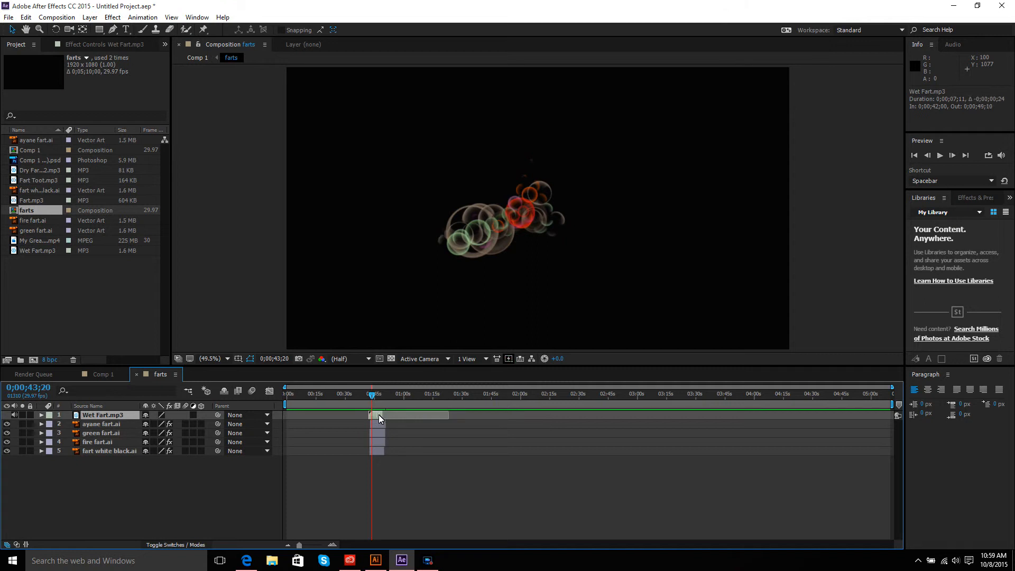
Step: Return to Comp 1 and preview it from about 0;00;25;23
click(109, 377)
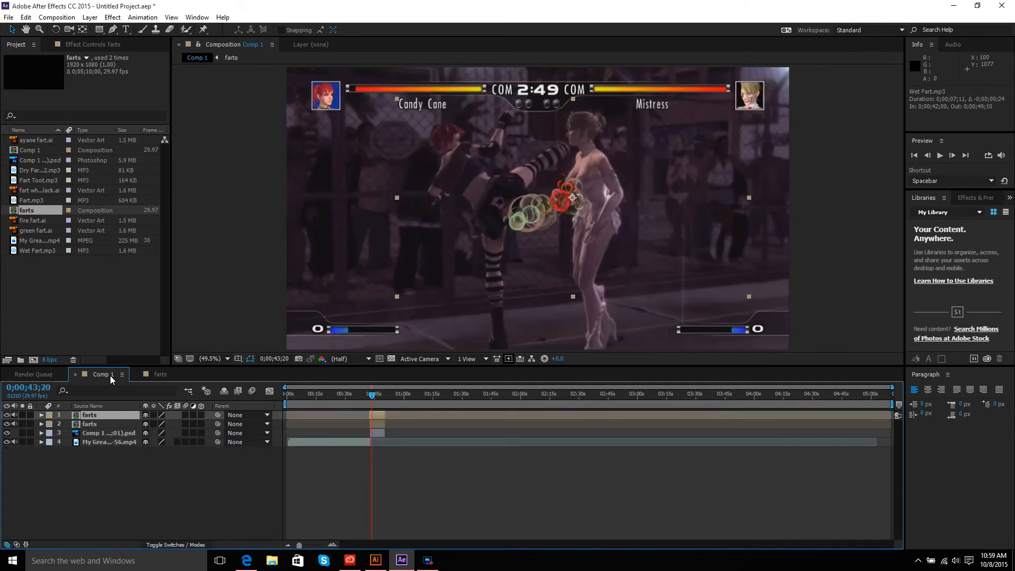
drag(375, 395, 337, 394)
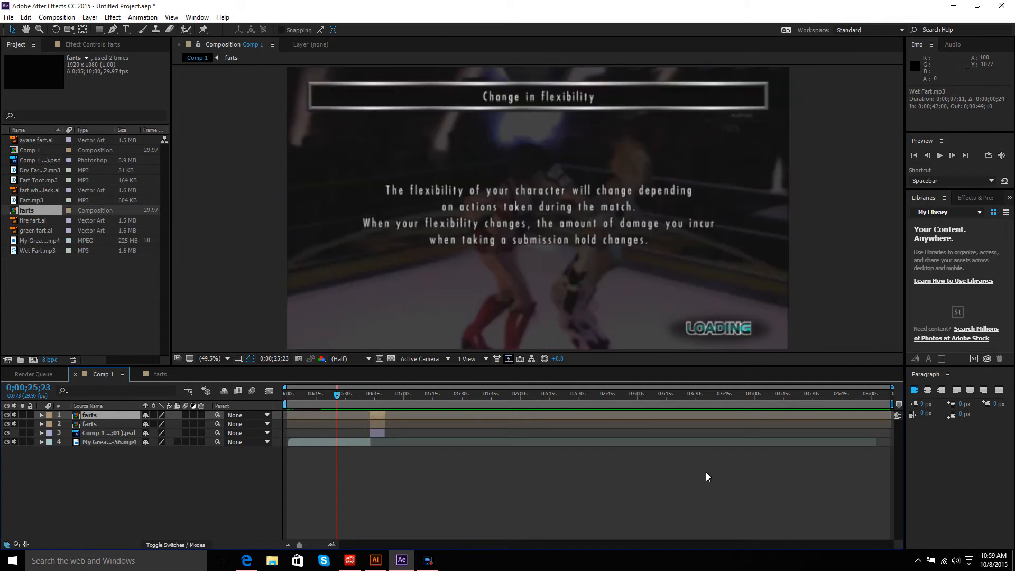
click(937, 158)
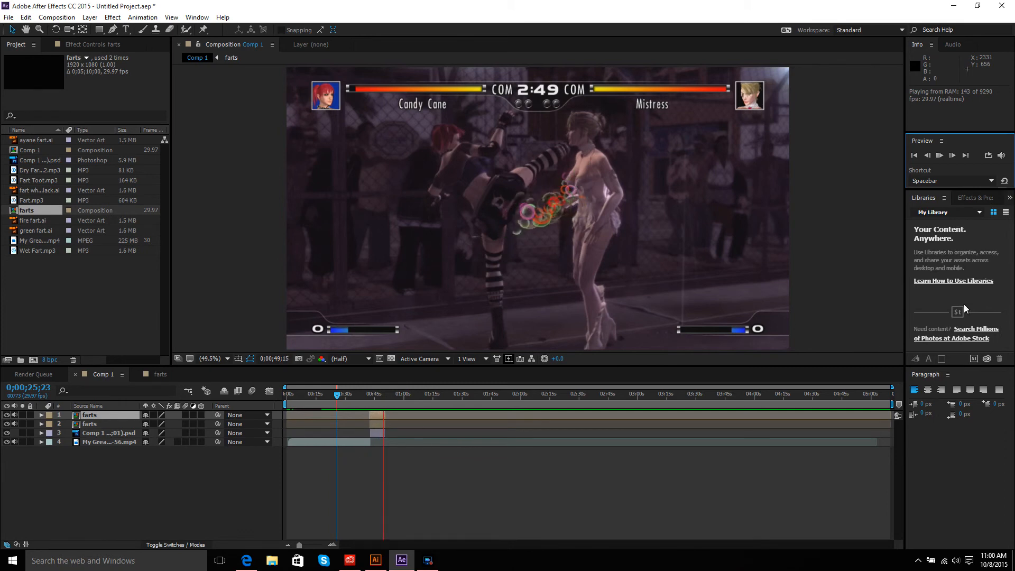
Step: Preview Comp 1, then add fart white black.ai from the project into the composition as a new layer
click(939, 159)
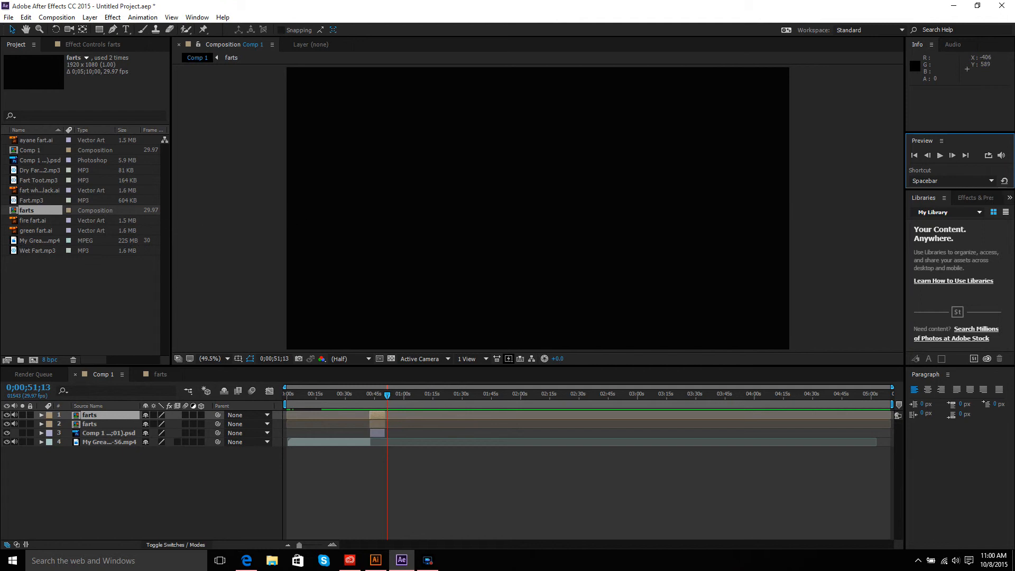
click(30, 192)
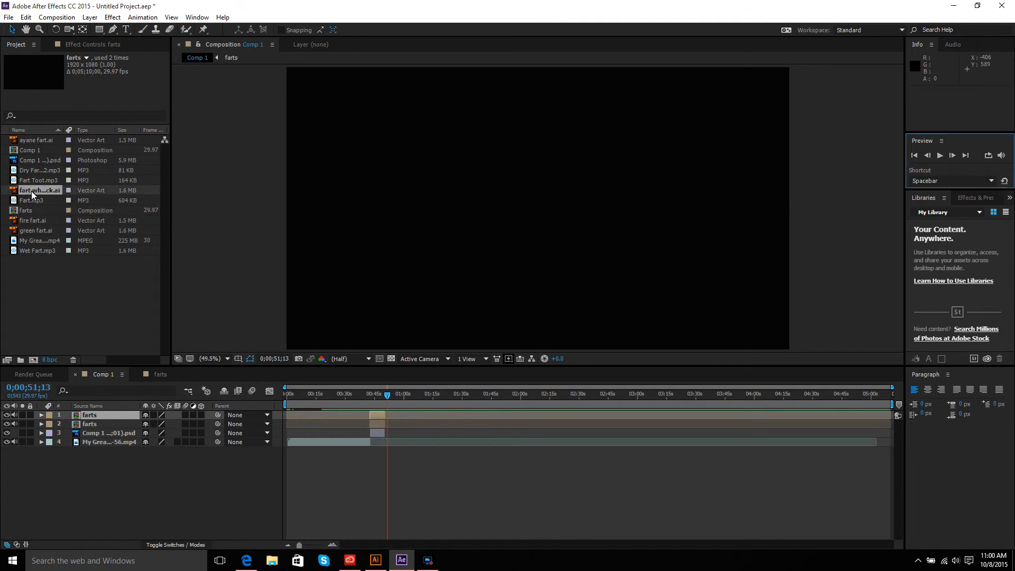
drag(30, 191, 486, 195)
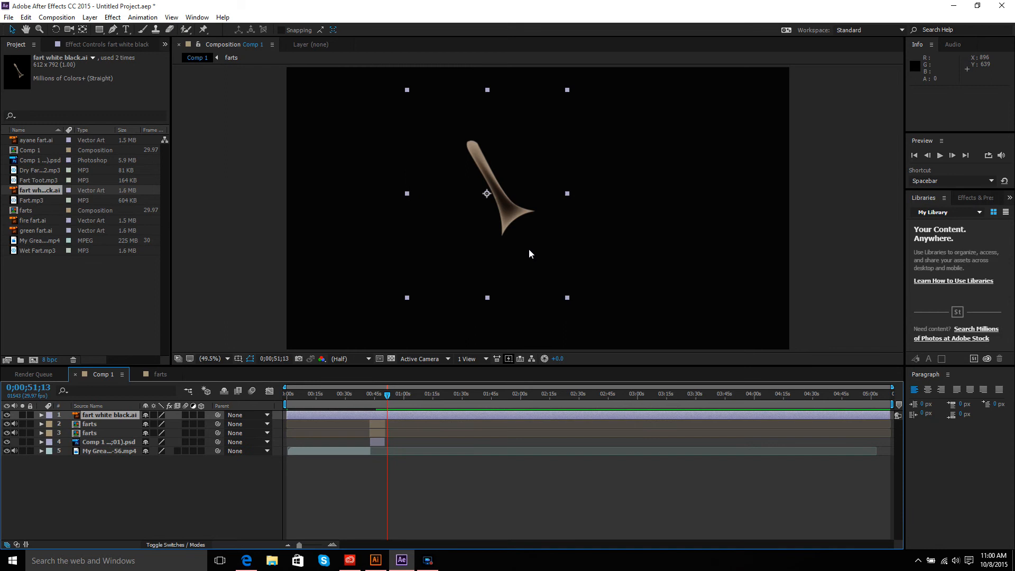
Step: Set the fart white black layer's position to 765.1,566.5, rotation to -87° and scale to 192%
click(40, 414)
click(50, 425)
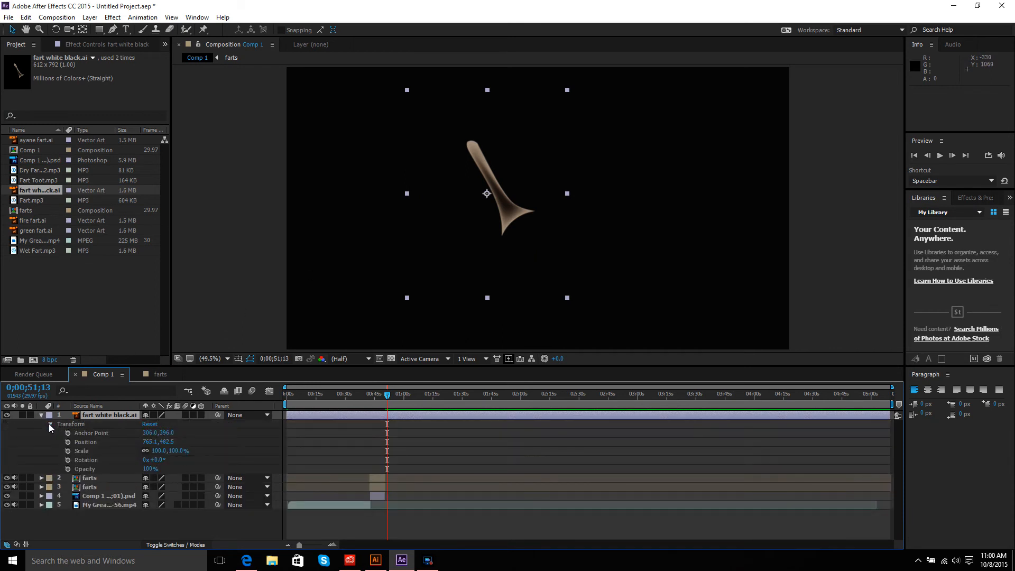
drag(172, 442, 217, 440)
drag(160, 460, 101, 439)
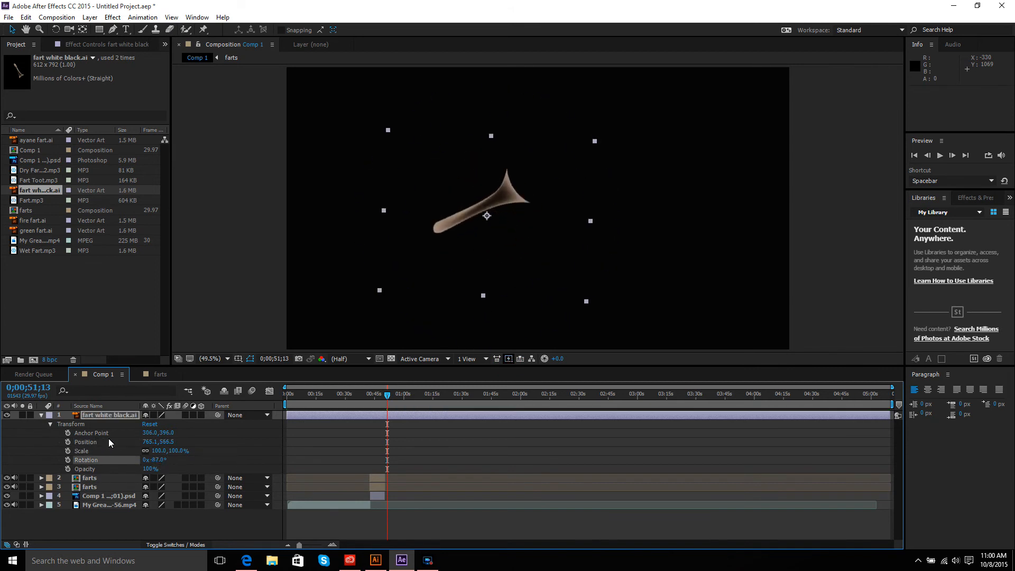
drag(182, 451, 227, 453)
Step: Apply CC Bubbles to the fart white black layer, setting Bubble Amount to 2031 and Shading Type to Darken
click(113, 17)
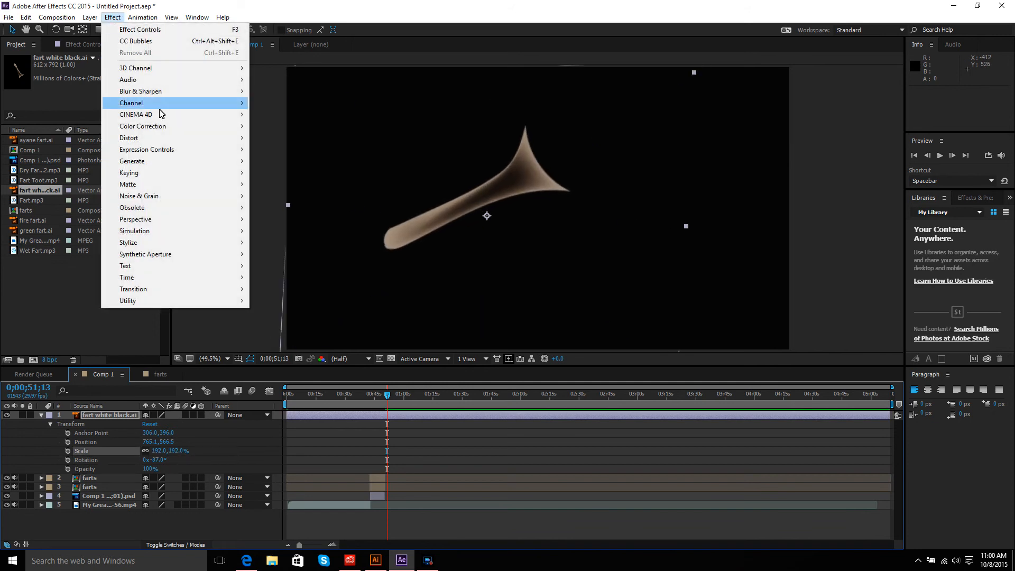
mouse_move(164, 232)
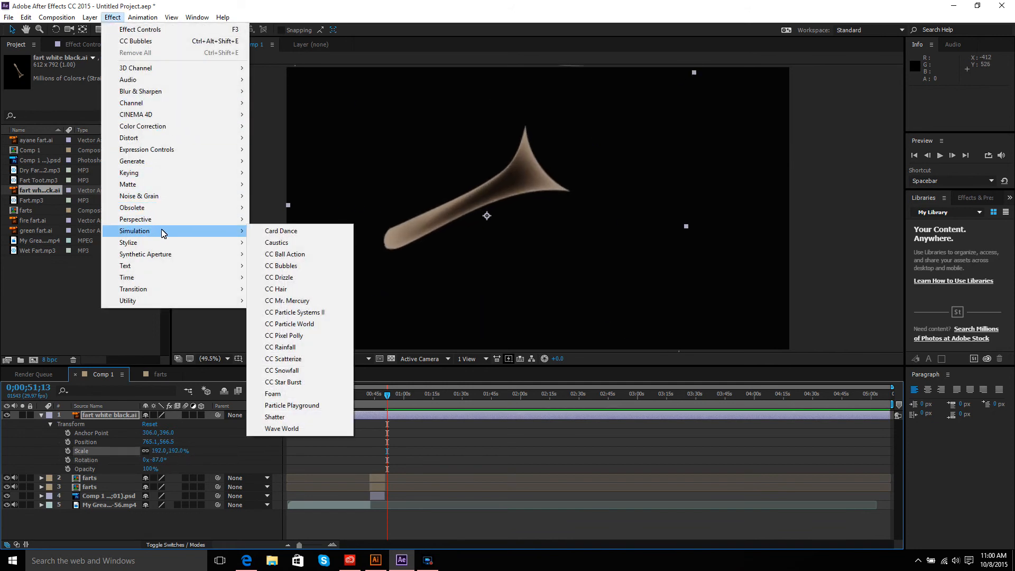
click(286, 265)
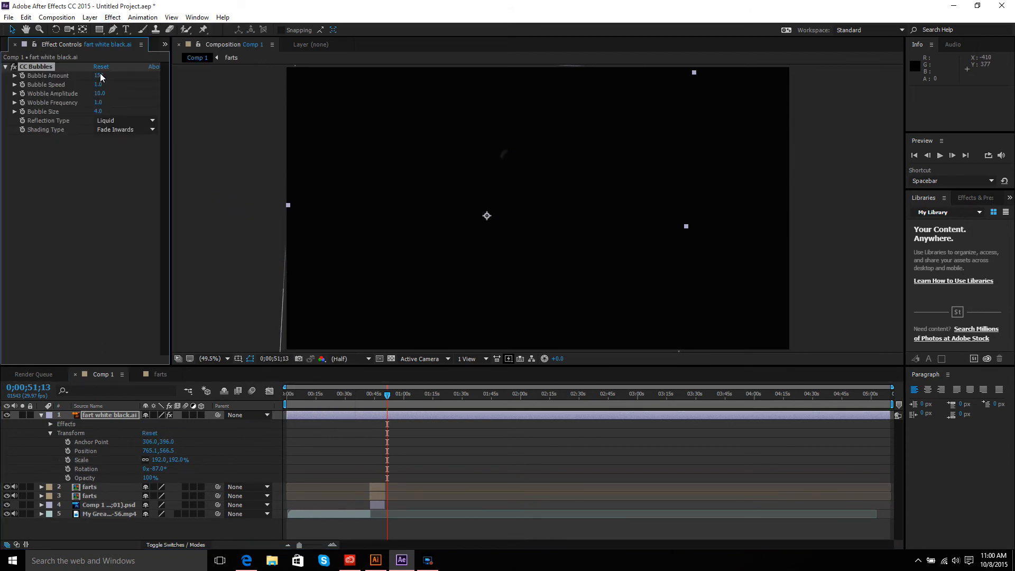
drag(179, 83, 820, 187)
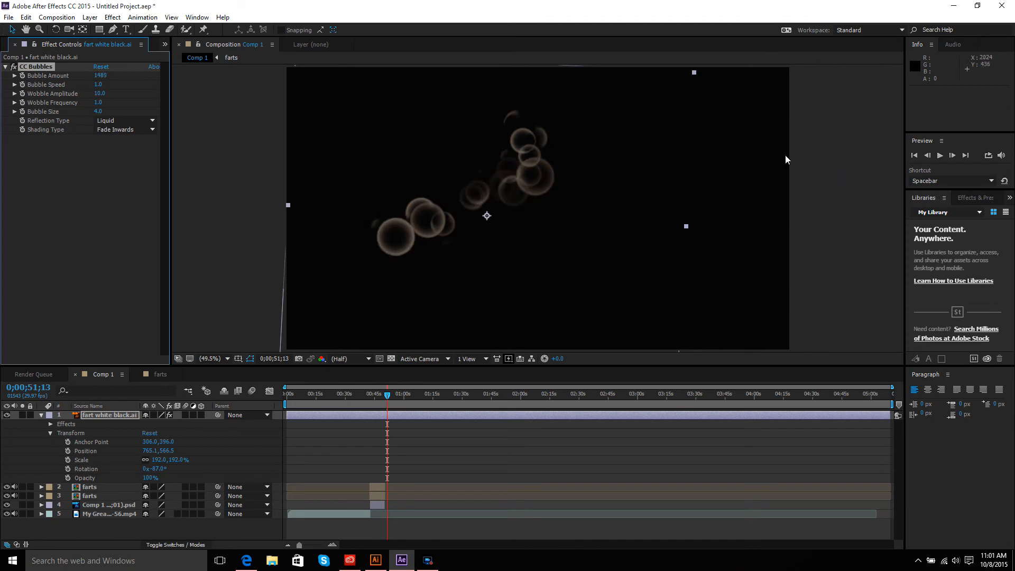
drag(105, 77, 422, 112)
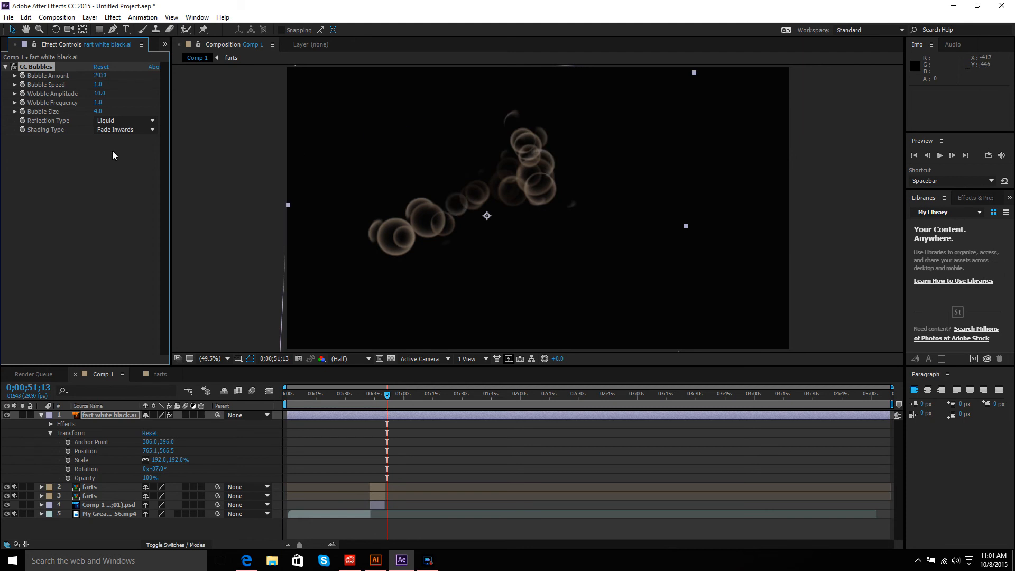
click(154, 129)
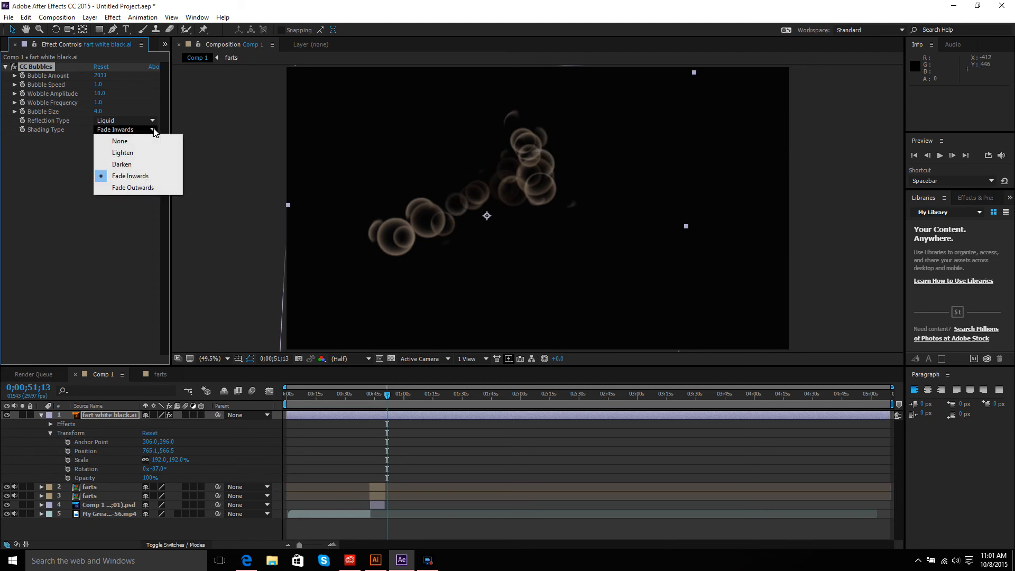
click(134, 164)
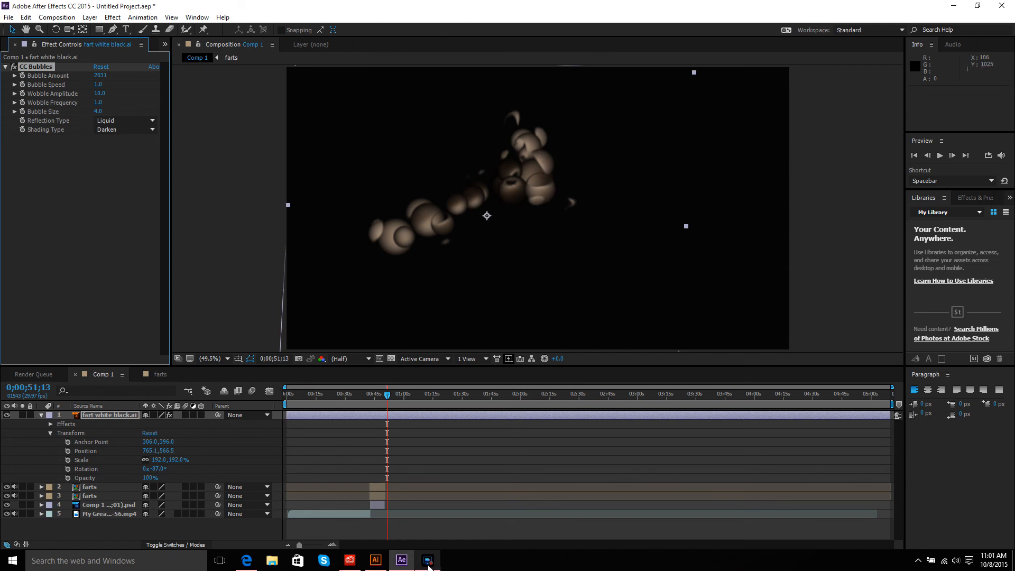
mouse_move(428, 562)
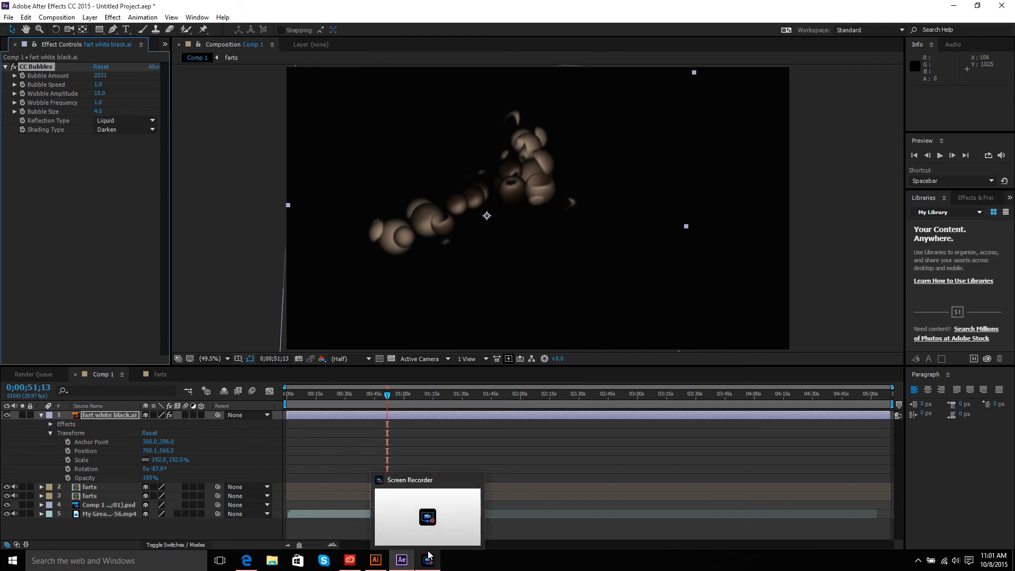
click(428, 544)
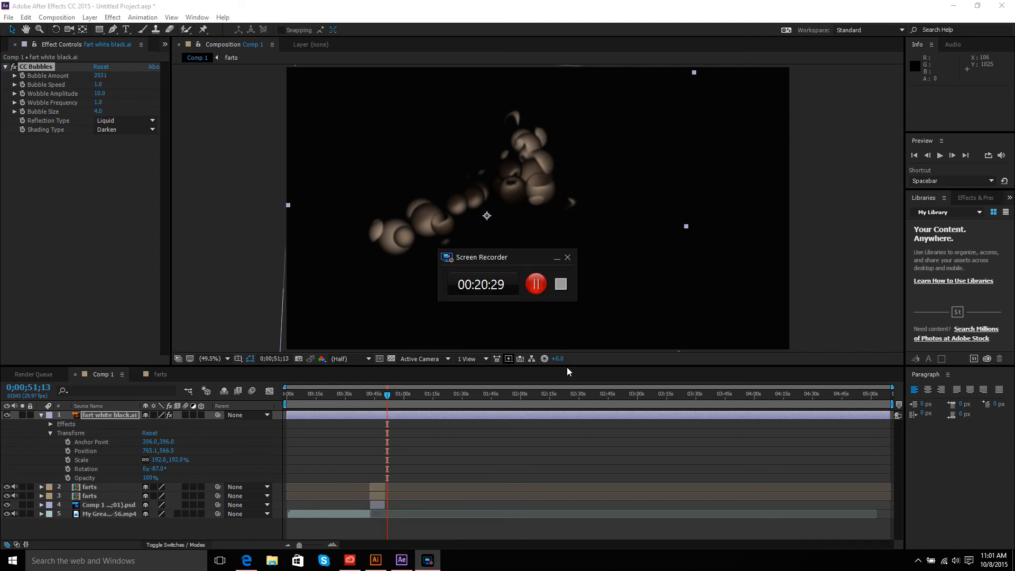